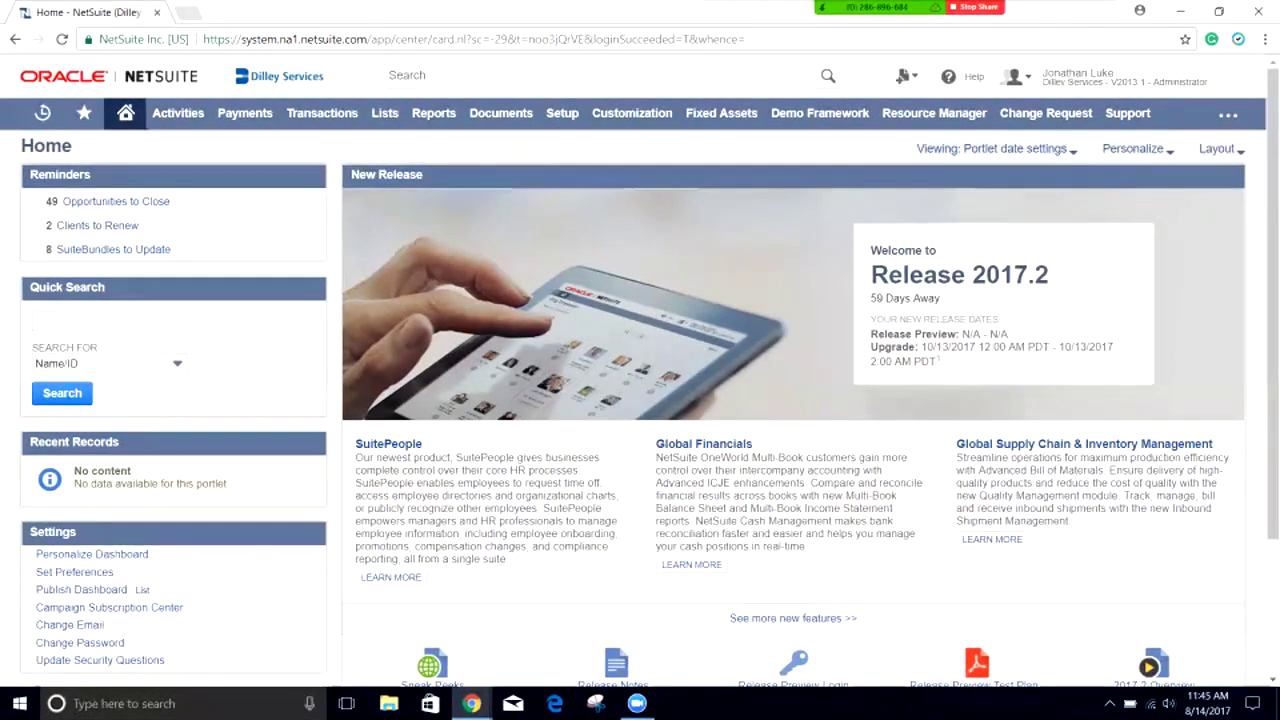
Step: Open the Departments list under Setup > Company > Classifications and look over the Sales department
{"action": "mouse_move", "coordinate": [562, 113]}
{"action": "mouse_move", "coordinate": [571, 175]}
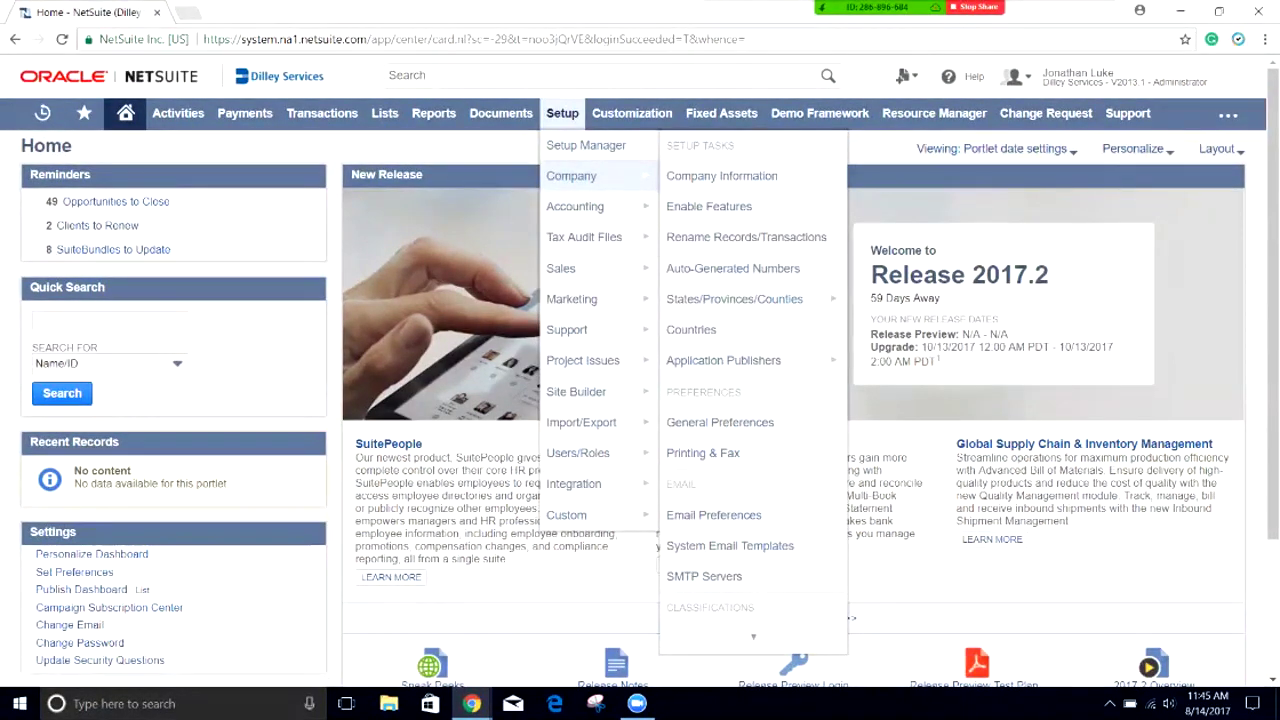
{"action": "scroll", "coordinate": [746, 237], "scroll_direction": "down", "scroll_amount": 2}
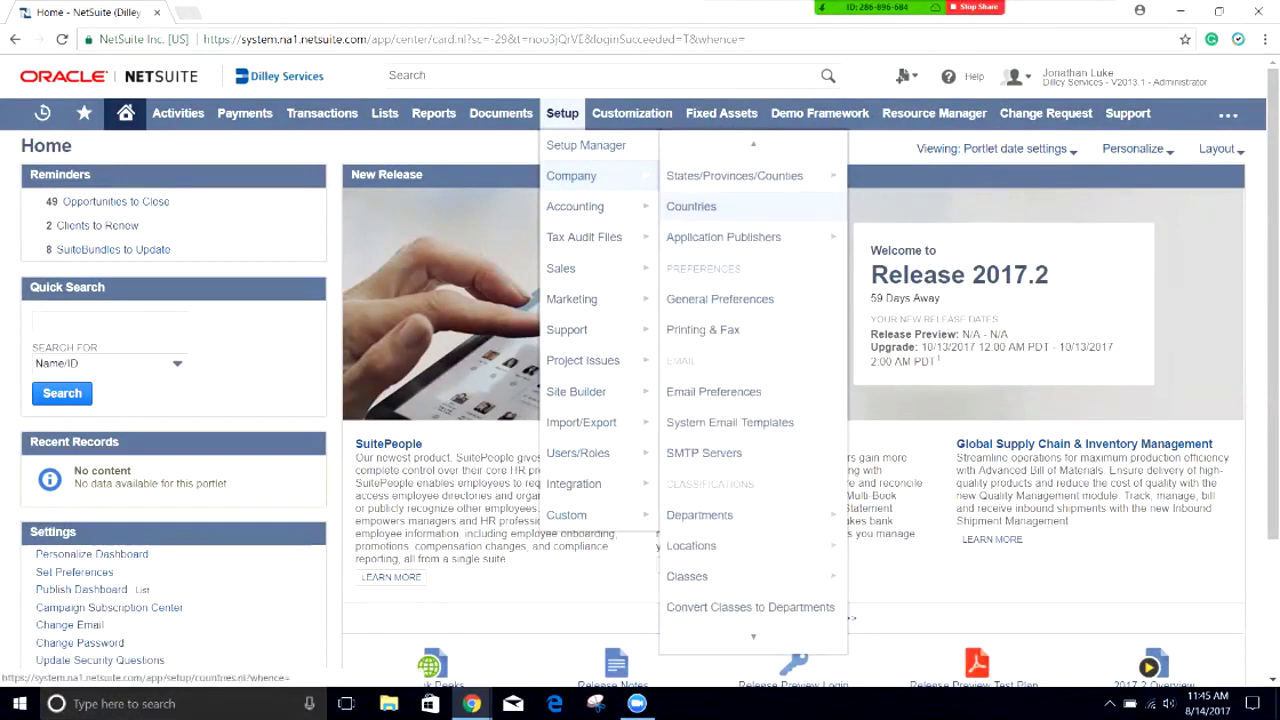
{"action": "mouse_move", "coordinate": [700, 515]}
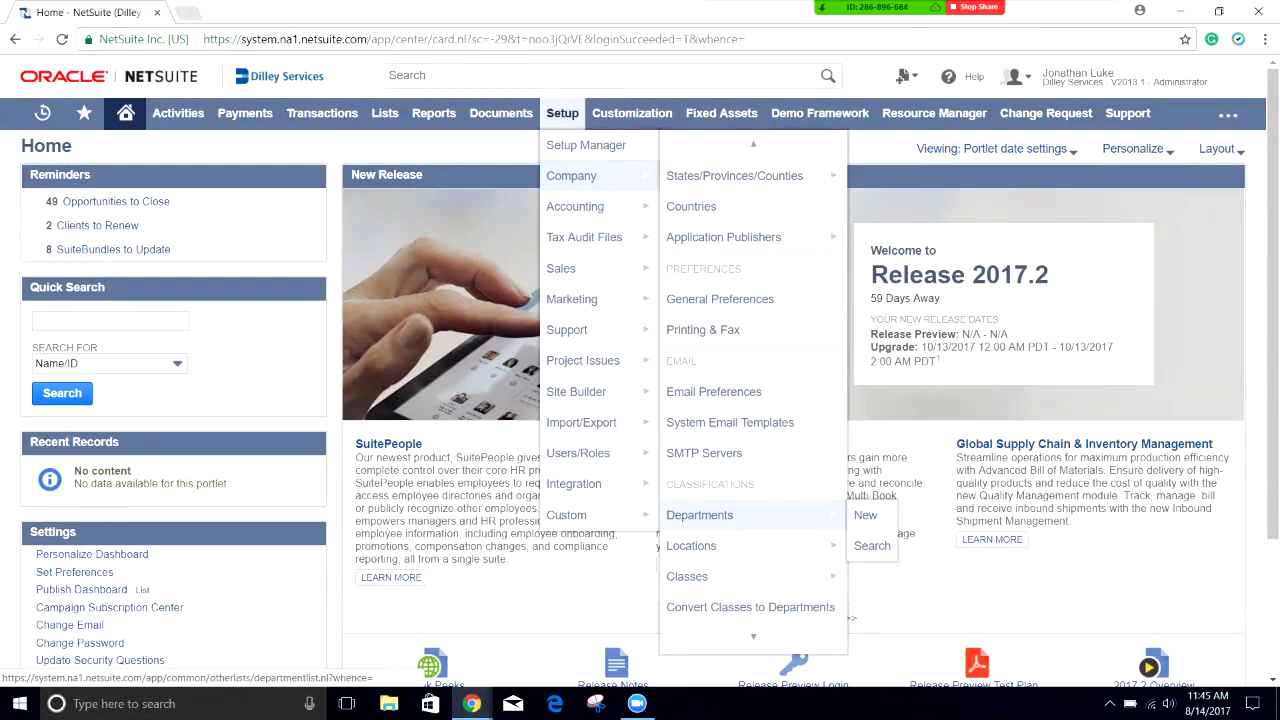
{"action": "left_click", "coordinate": [700, 515]}
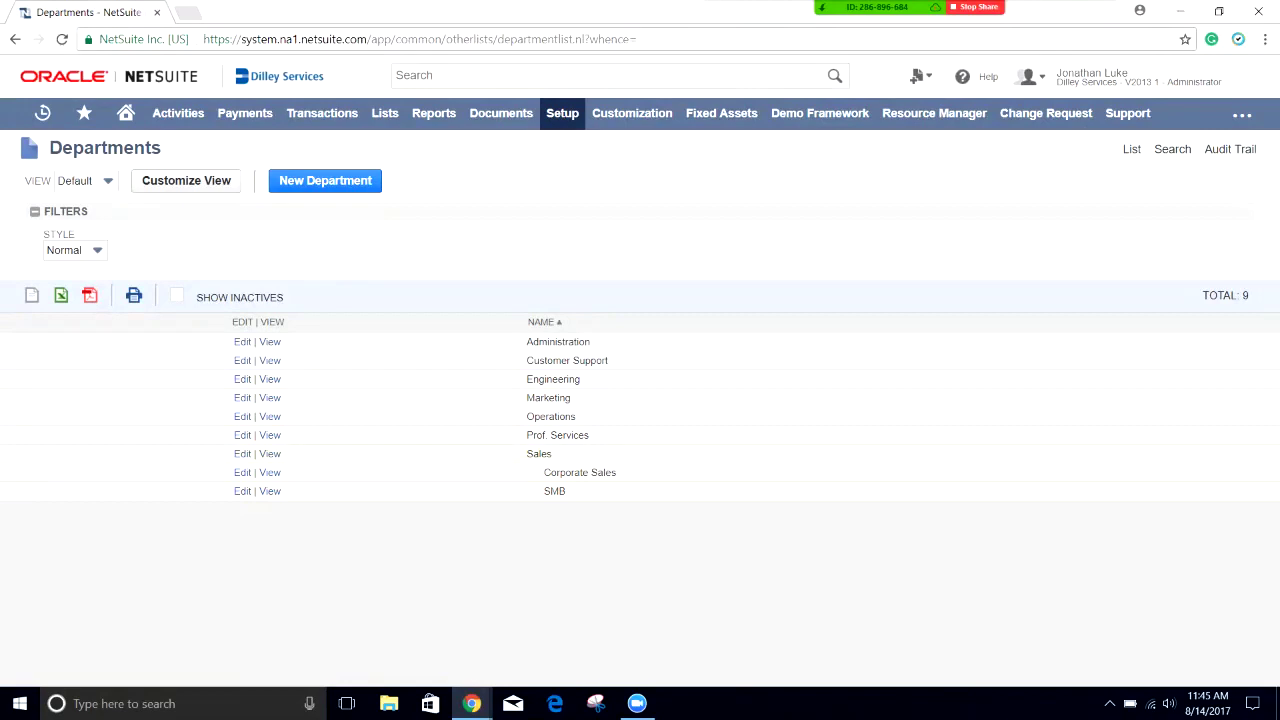
{"action": "left_click_drag", "start_coordinate": [552, 453], "coordinate": [527, 453]}
{"action": "left_click", "coordinate": [527, 453]}
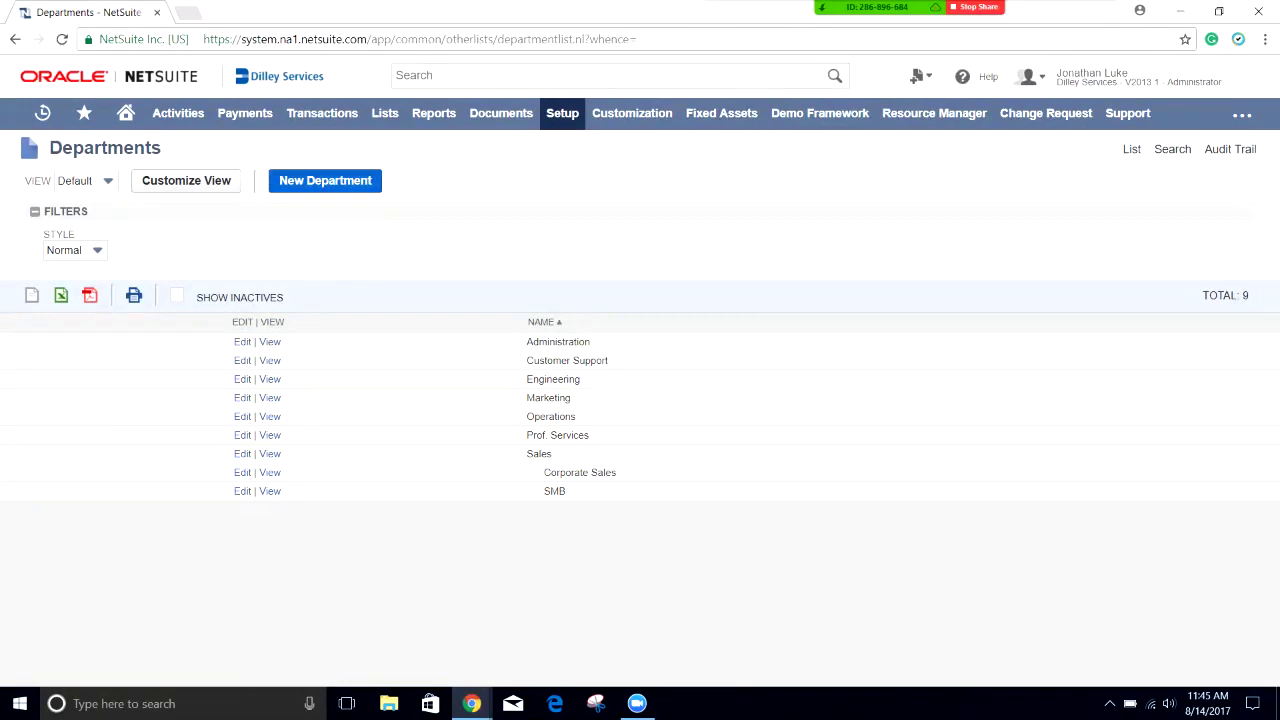
Step: Create a department named 'Support', leaving Subdepartment Of blank, and save it
{"action": "left_click", "coordinate": [325, 180]}
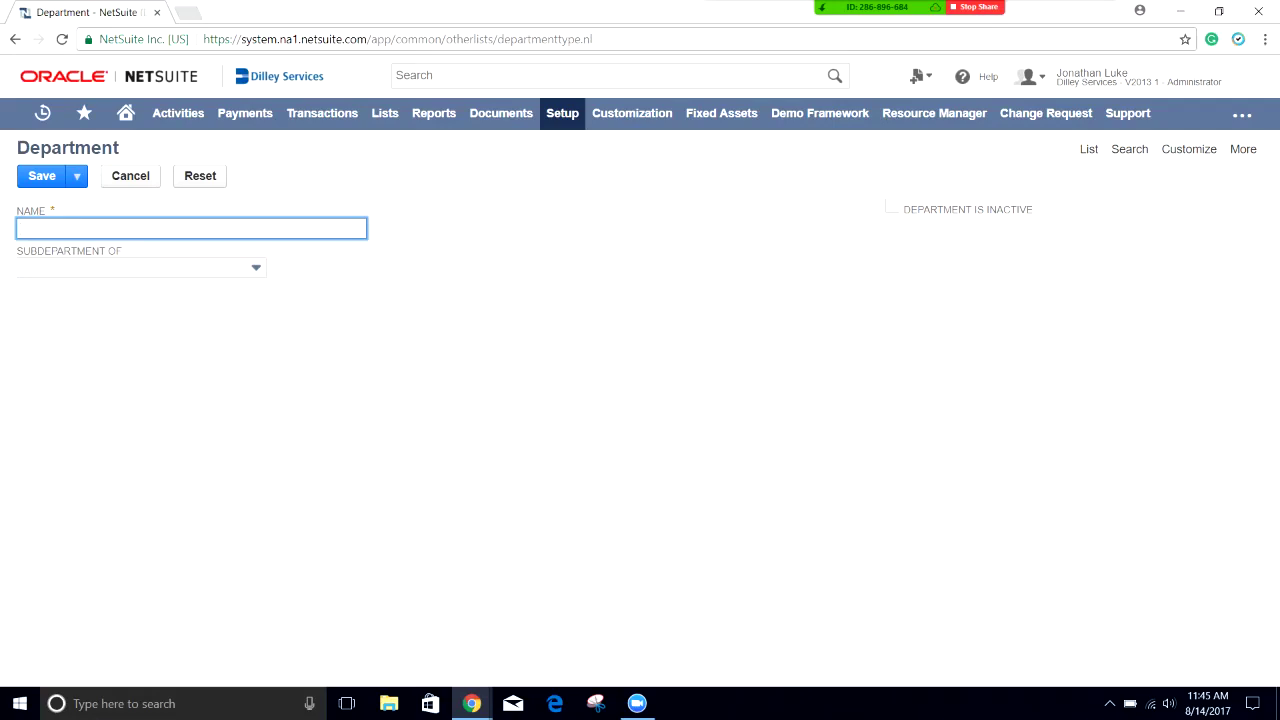
{"action": "type", "text": "Support"}
{"action": "key", "text": "Tab"}
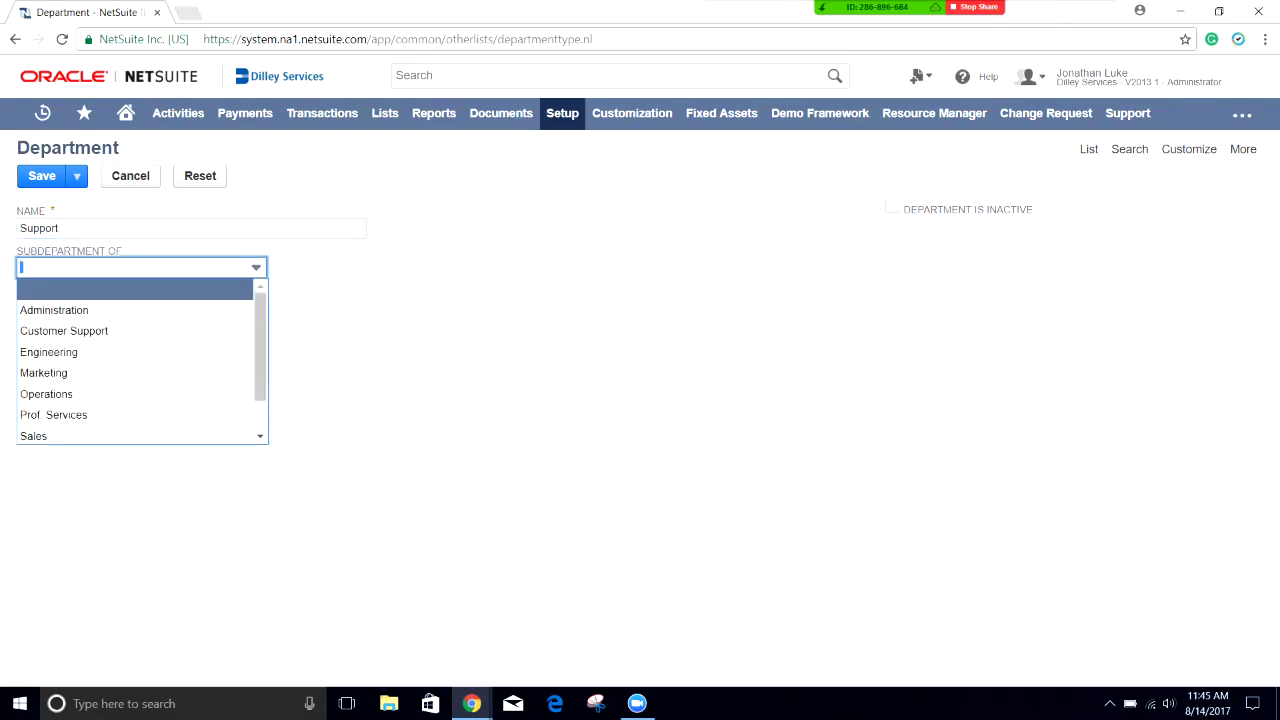
{"action": "key", "text": "Down"}
{"action": "key", "text": "Down"}
{"action": "key", "text": "Down"}
{"action": "key", "text": "Down"}
{"action": "key", "text": "Down"}
{"action": "key", "text": "Down"}
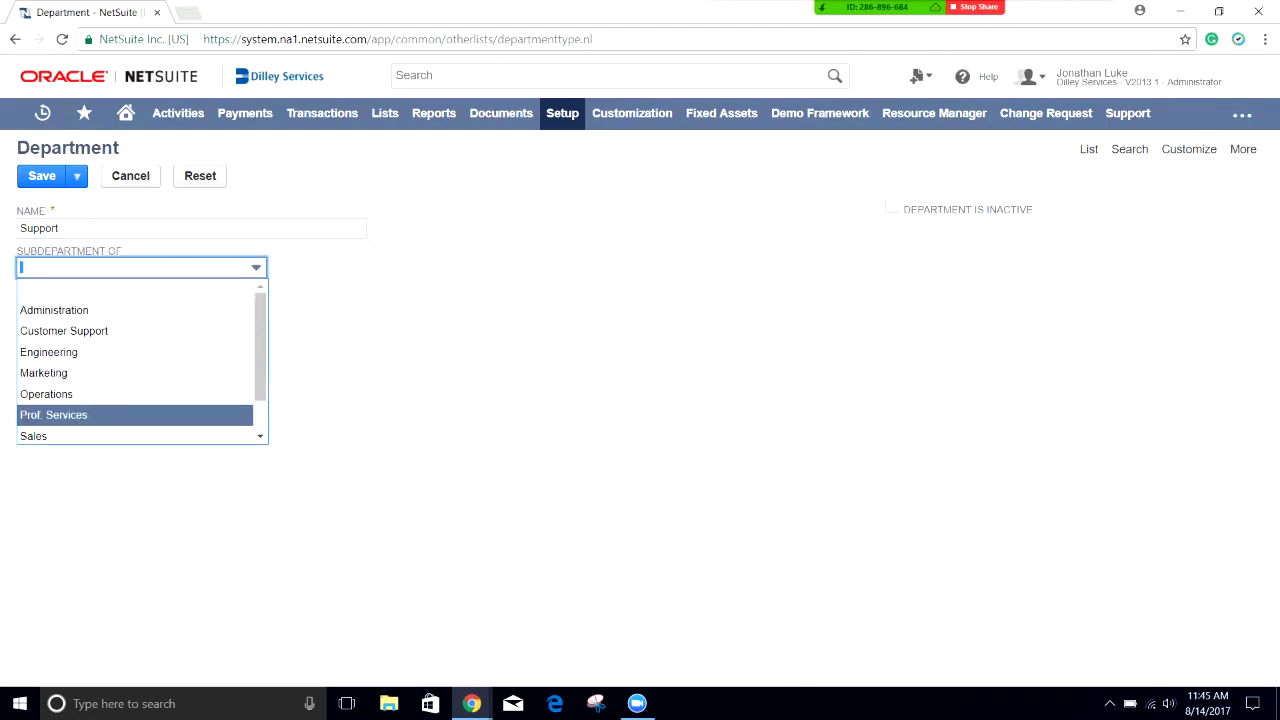
{"action": "key", "text": "Up"}
{"action": "key", "text": "Up"}
{"action": "key", "text": "Up"}
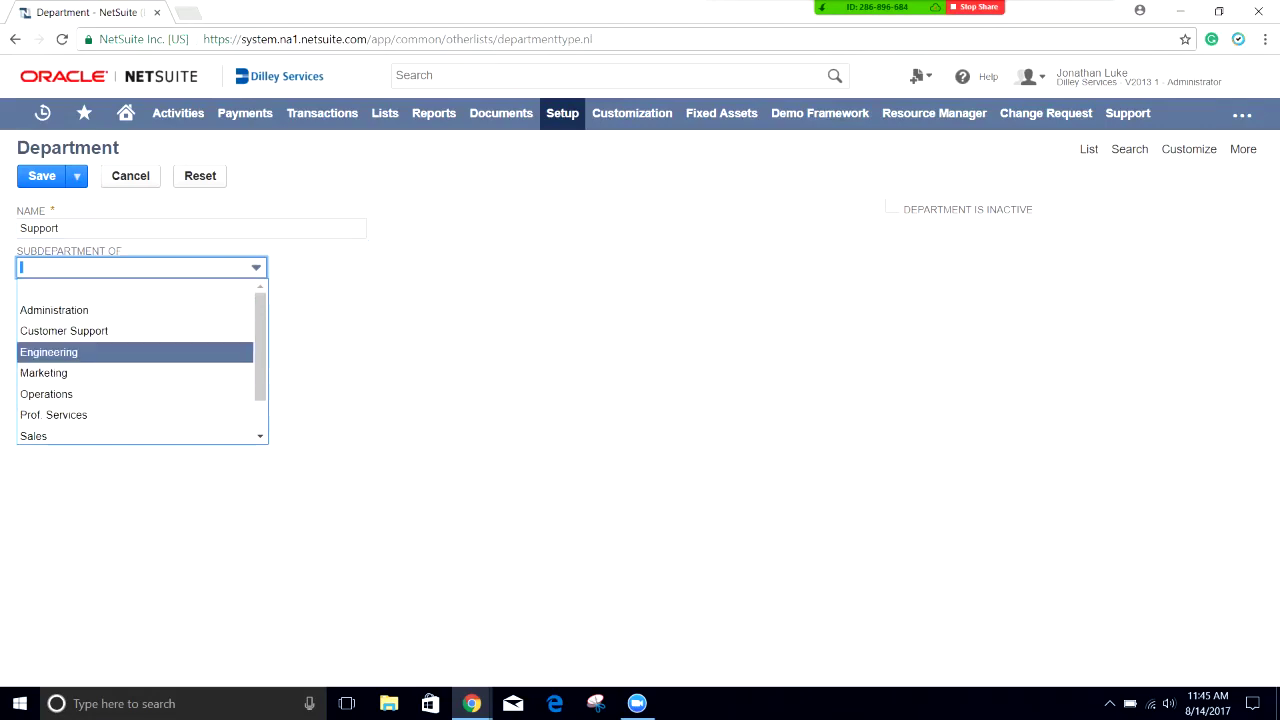
{"action": "key", "text": "Escape"}
{"action": "key", "text": "shift+Tab"}
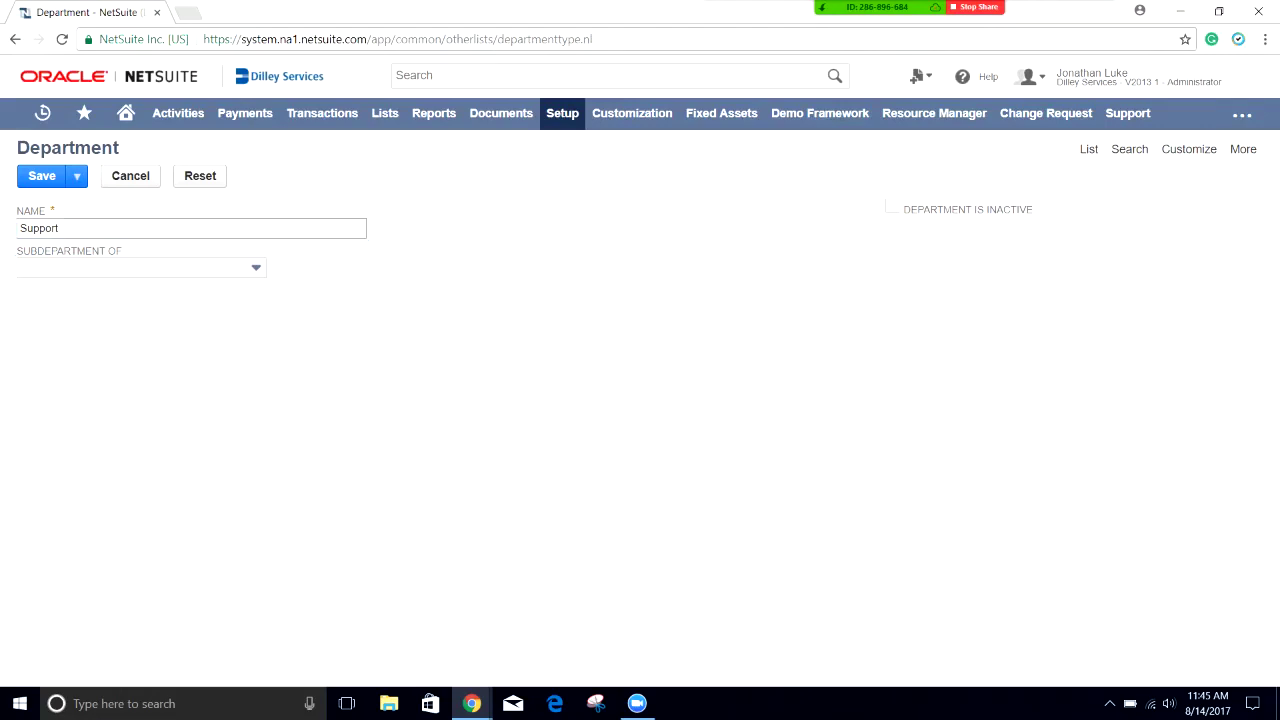
{"action": "key", "text": "shift+Tab"}
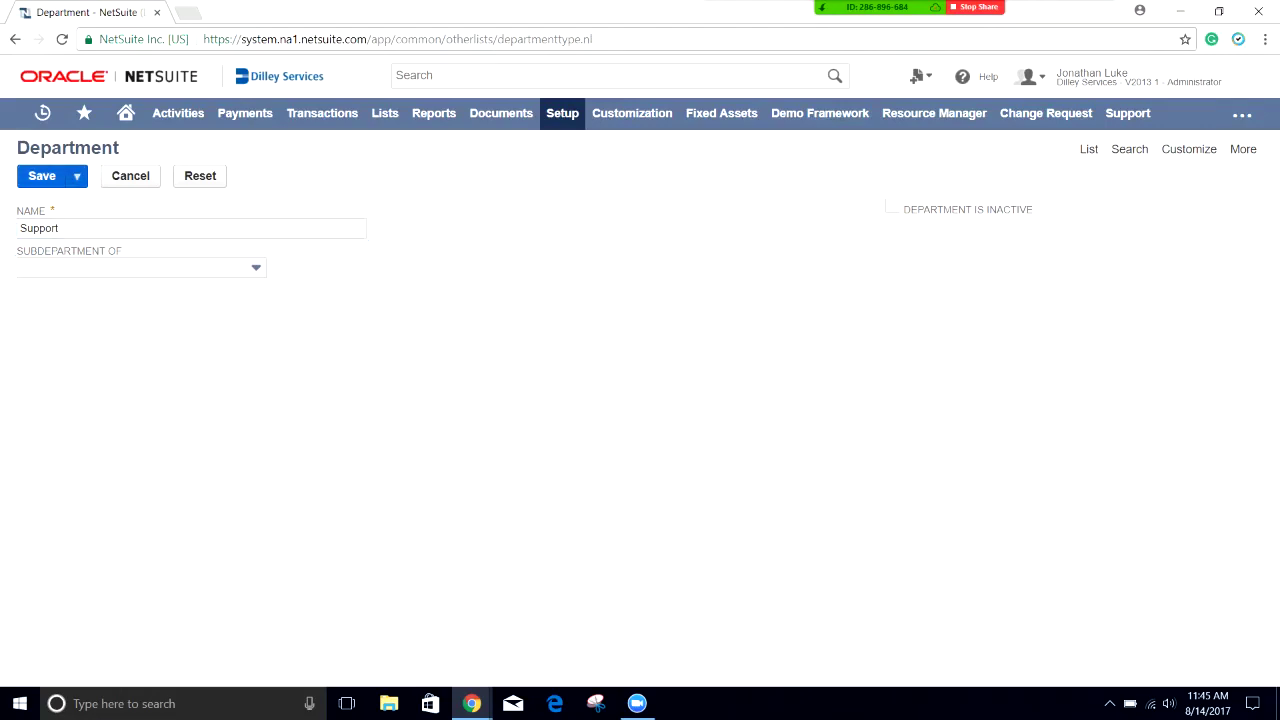
{"action": "key", "text": "Return"}
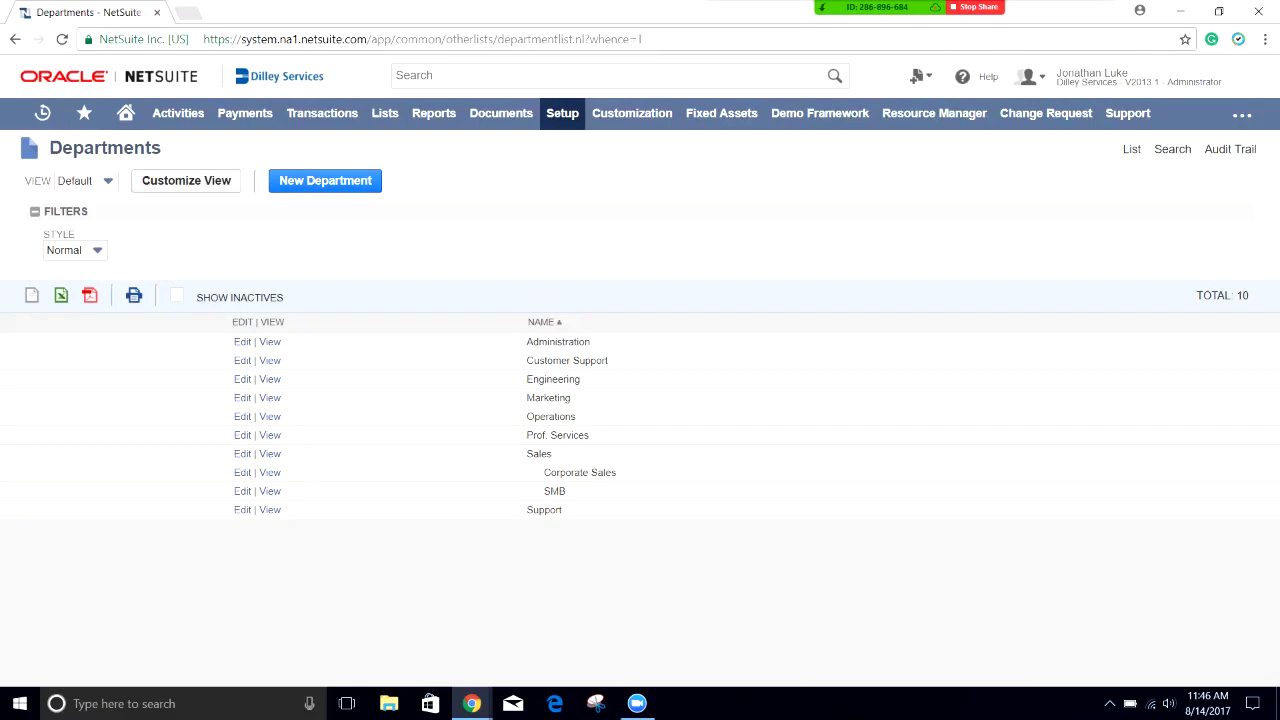
Step: Open the Classes list under Setup > Company > Classifications
{"action": "mouse_move", "coordinate": [562, 113]}
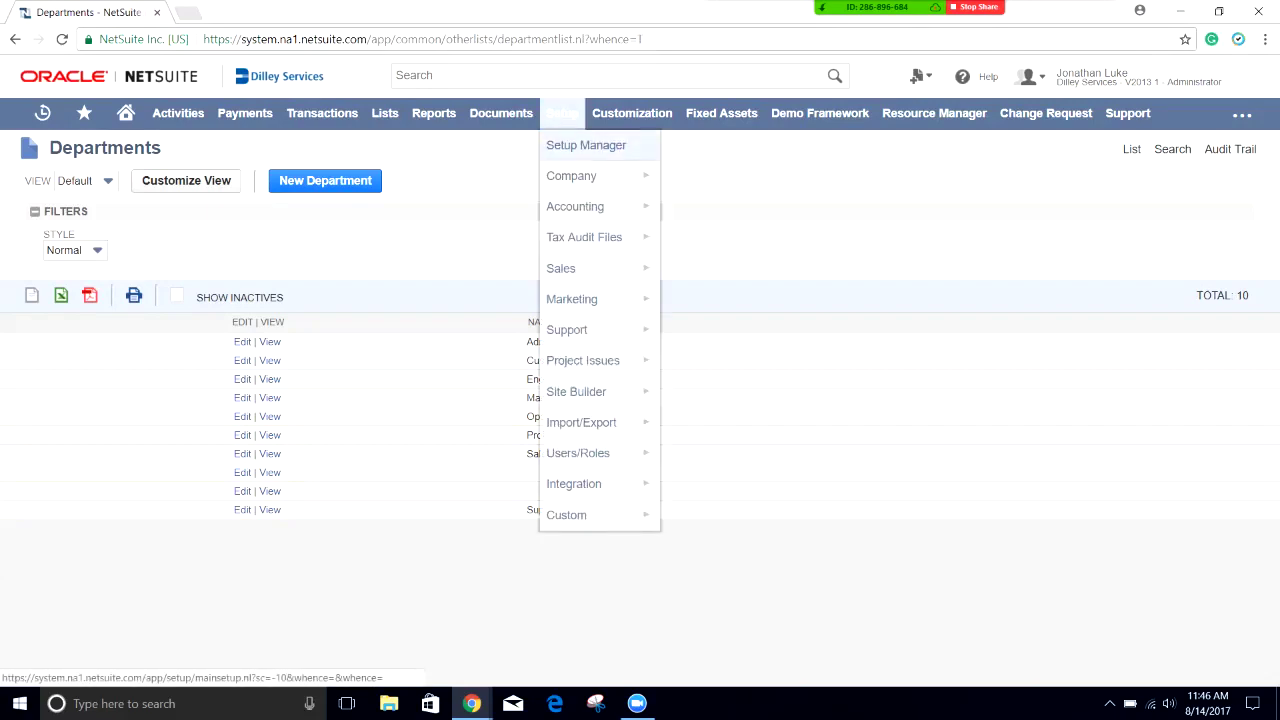
{"action": "mouse_move", "coordinate": [571, 175]}
{"action": "scroll", "coordinate": [750, 400], "scroll_direction": "down", "scroll_amount": 3}
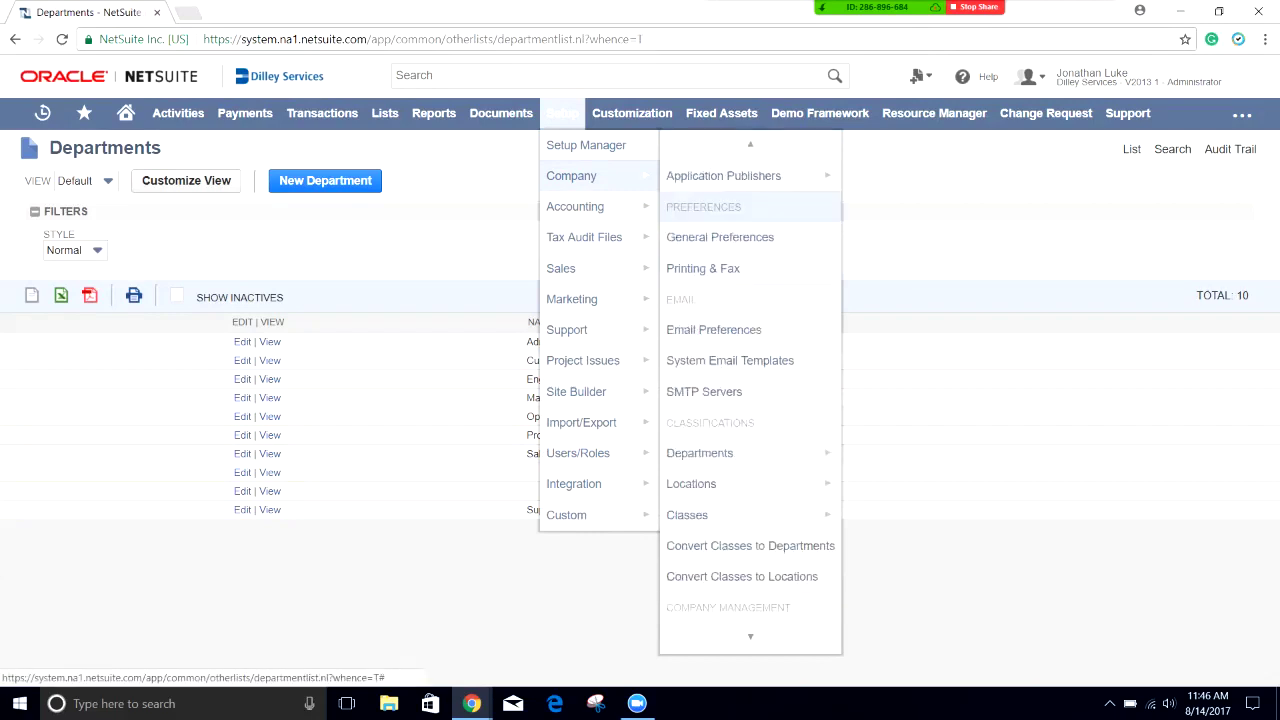
{"action": "mouse_move", "coordinate": [700, 514]}
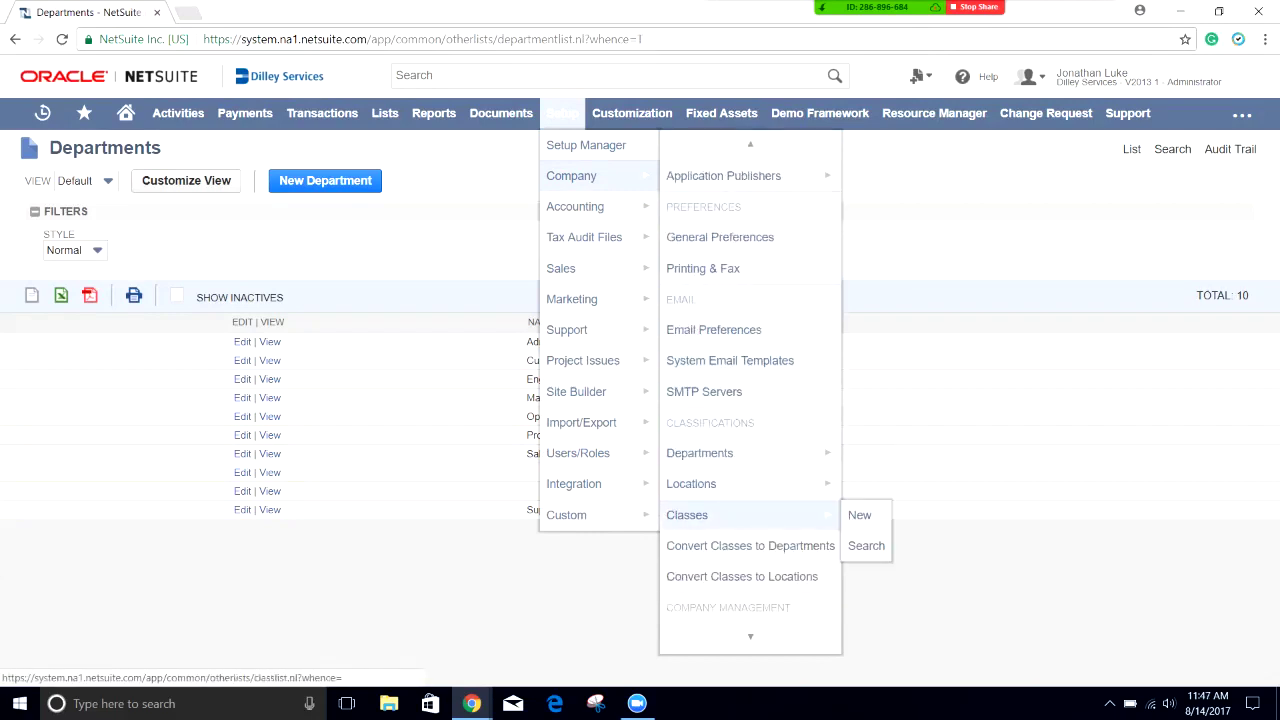
{"action": "left_click", "coordinate": [700, 514]}
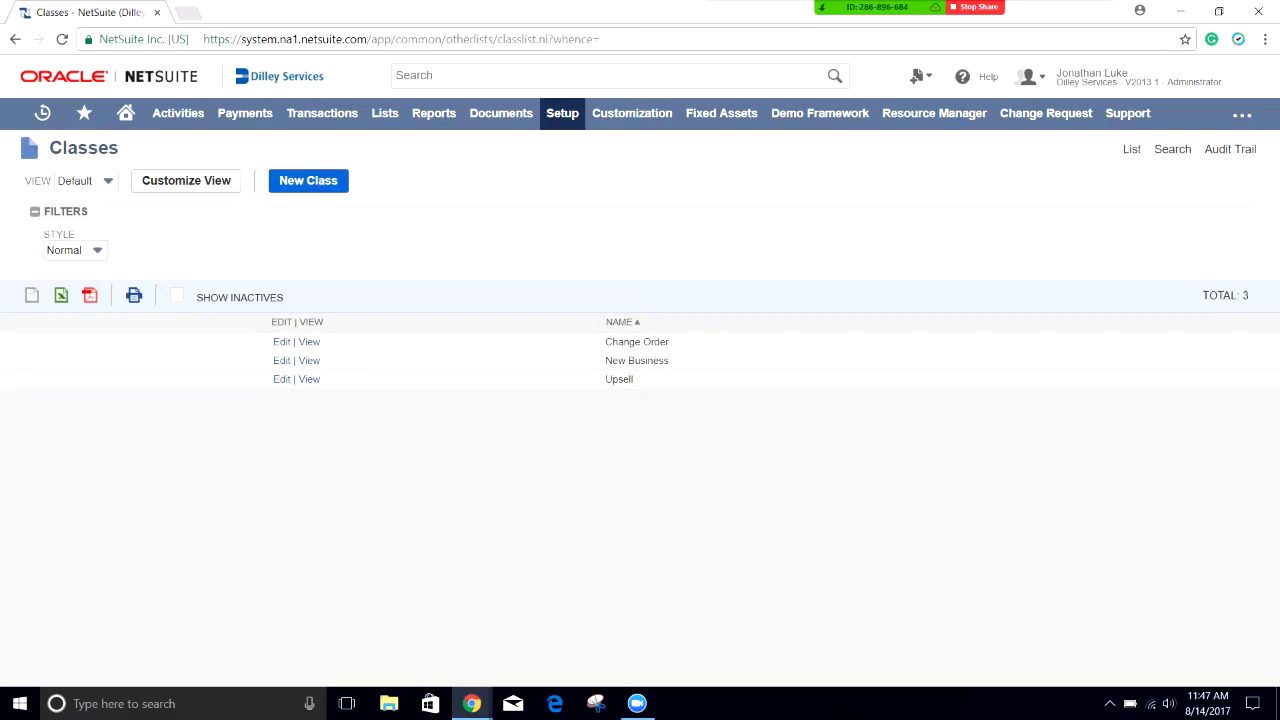
Step: Add a top-level class named 'NetSuite' and save it
{"action": "left_click", "coordinate": [308, 180]}
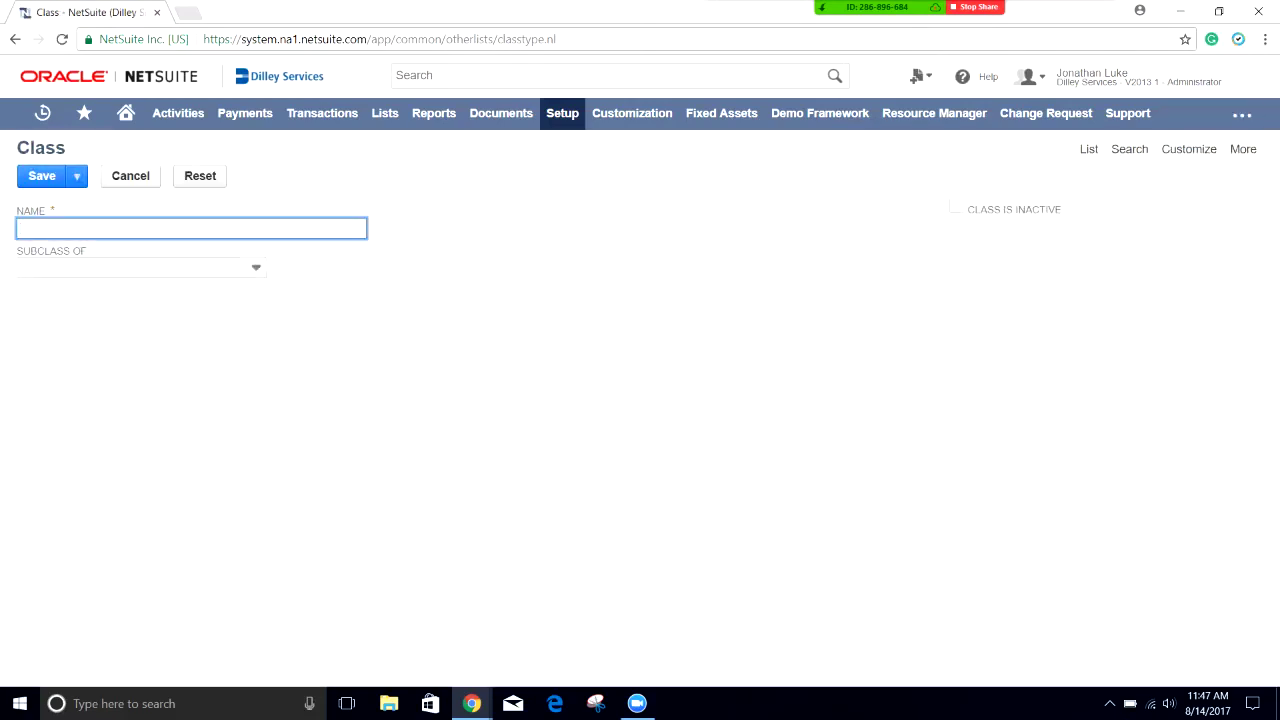
{"action": "type", "text": "NetSuite"}
{"action": "left_click", "coordinate": [140, 267]}
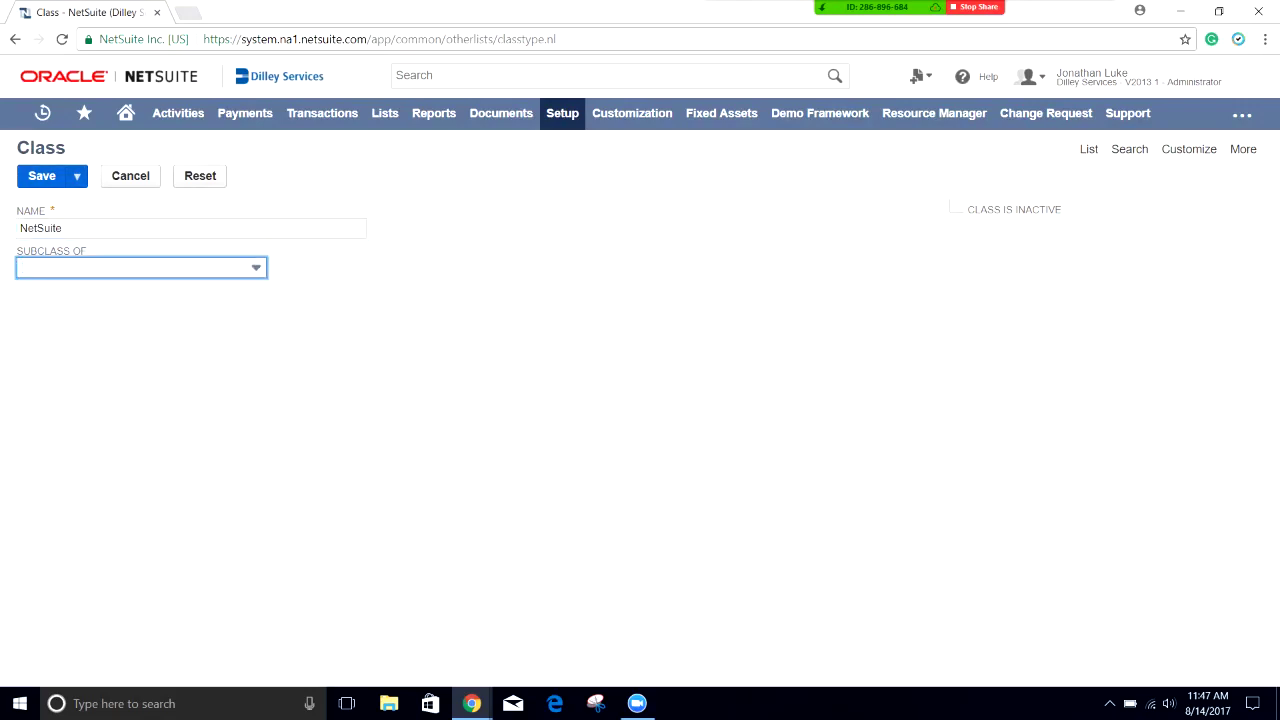
{"action": "key", "text": "alt+s"}
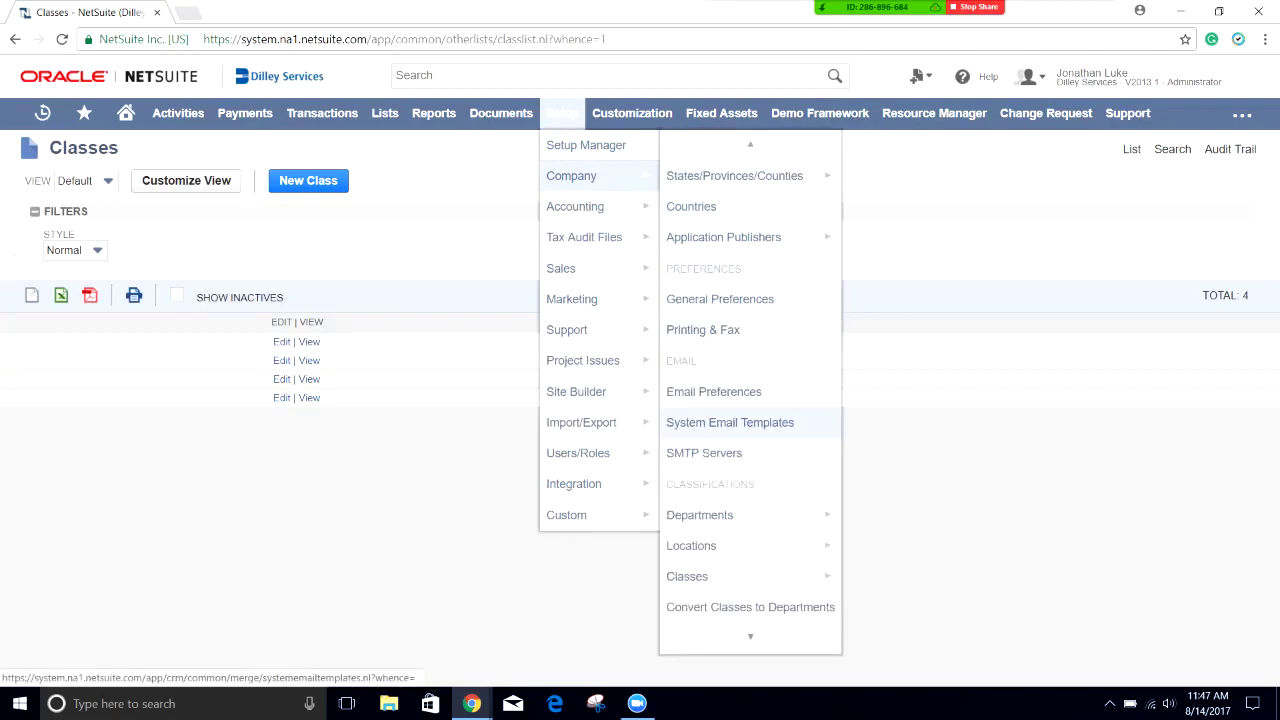
Step: Start a new location and name it 'San Jose'
{"action": "mouse_move", "coordinate": [691, 546]}
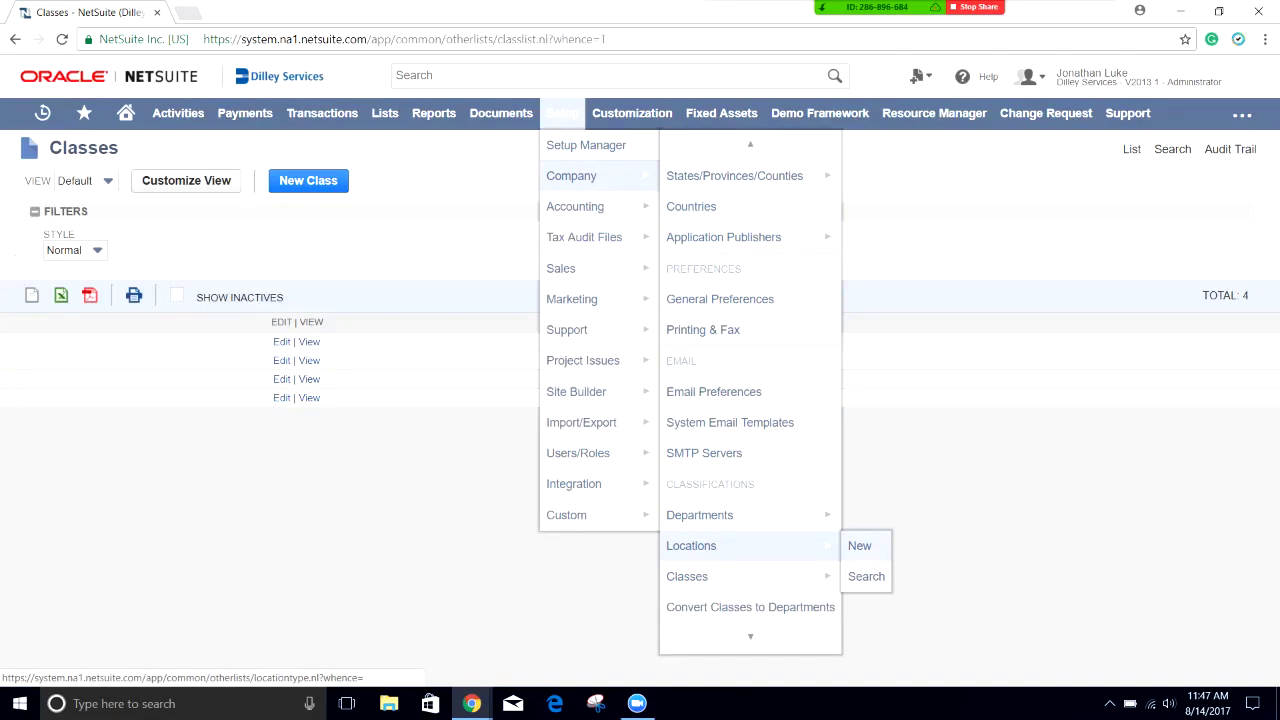
{"action": "left_click", "coordinate": [859, 546]}
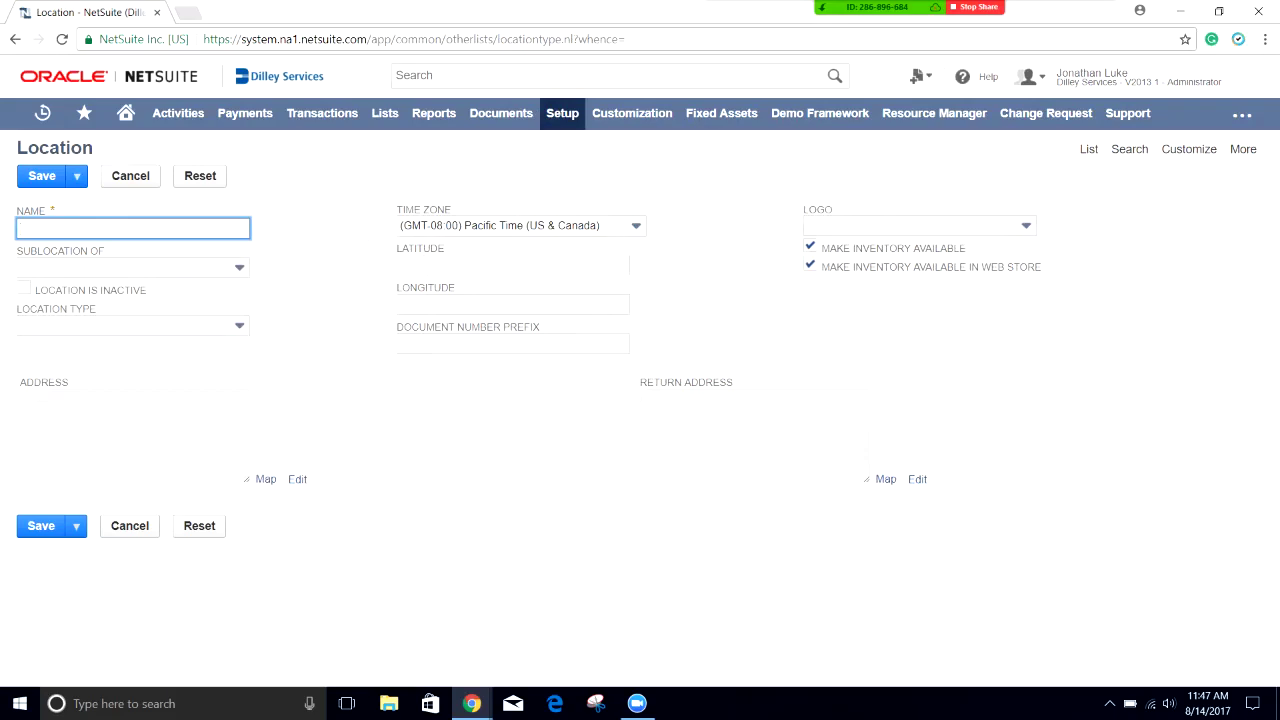
{"action": "type", "text": "San Jose"}
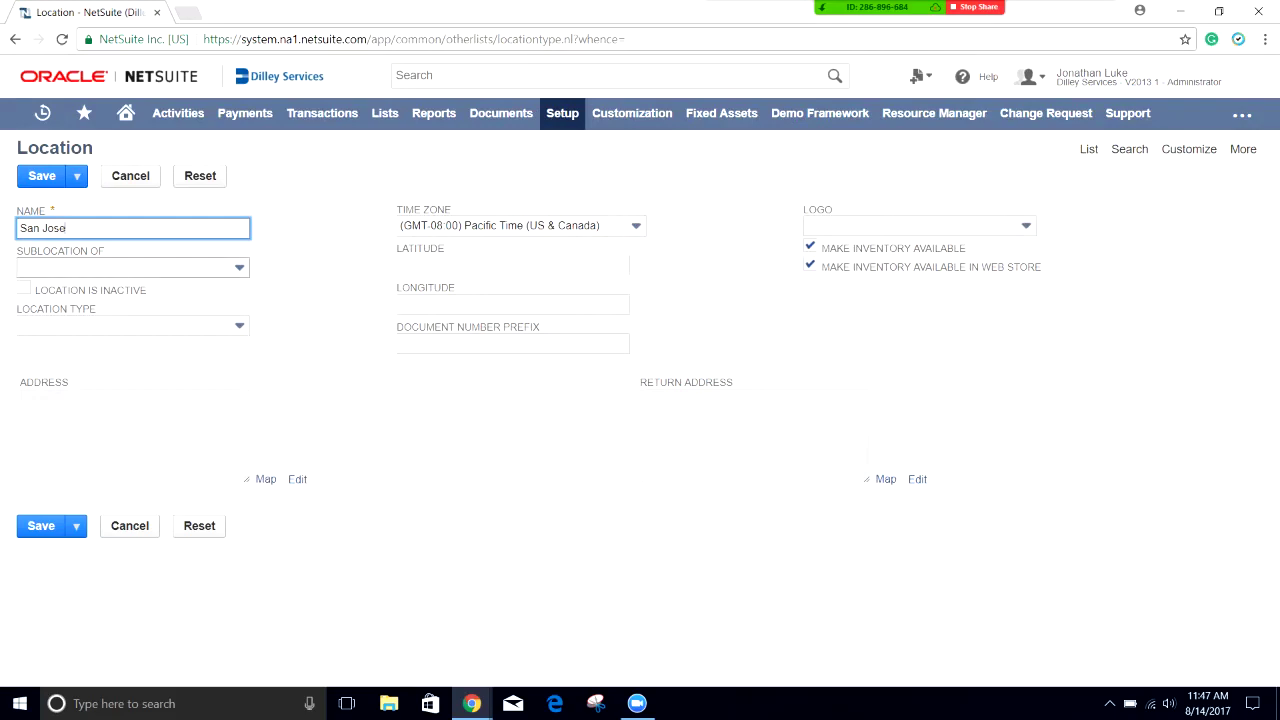
Step: Leave the Location Type empty and save the San Jose location
{"action": "left_click", "coordinate": [130, 325]}
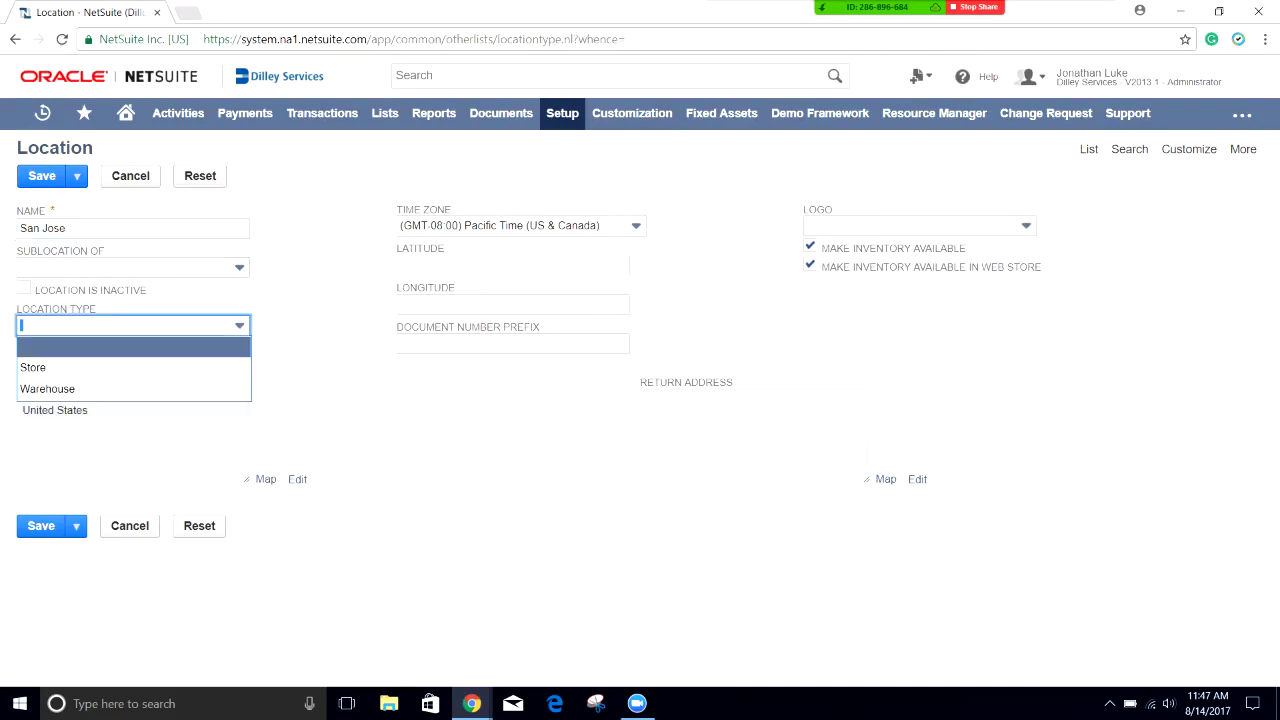
{"action": "key", "text": "Up"}
{"action": "key", "text": "Up"}
{"action": "key", "text": "Up"}
{"action": "key", "text": "Down"}
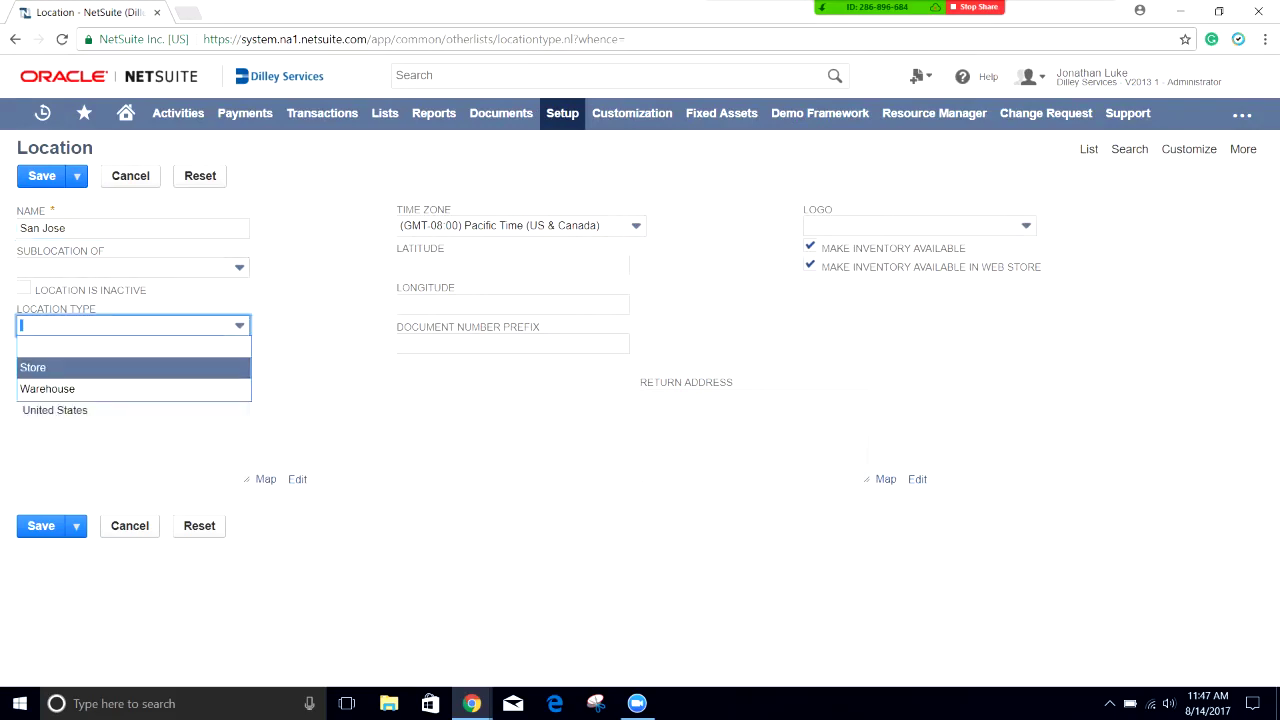
{"action": "key", "text": "Down"}
{"action": "key", "text": "Up"}
{"action": "key", "text": "Down"}
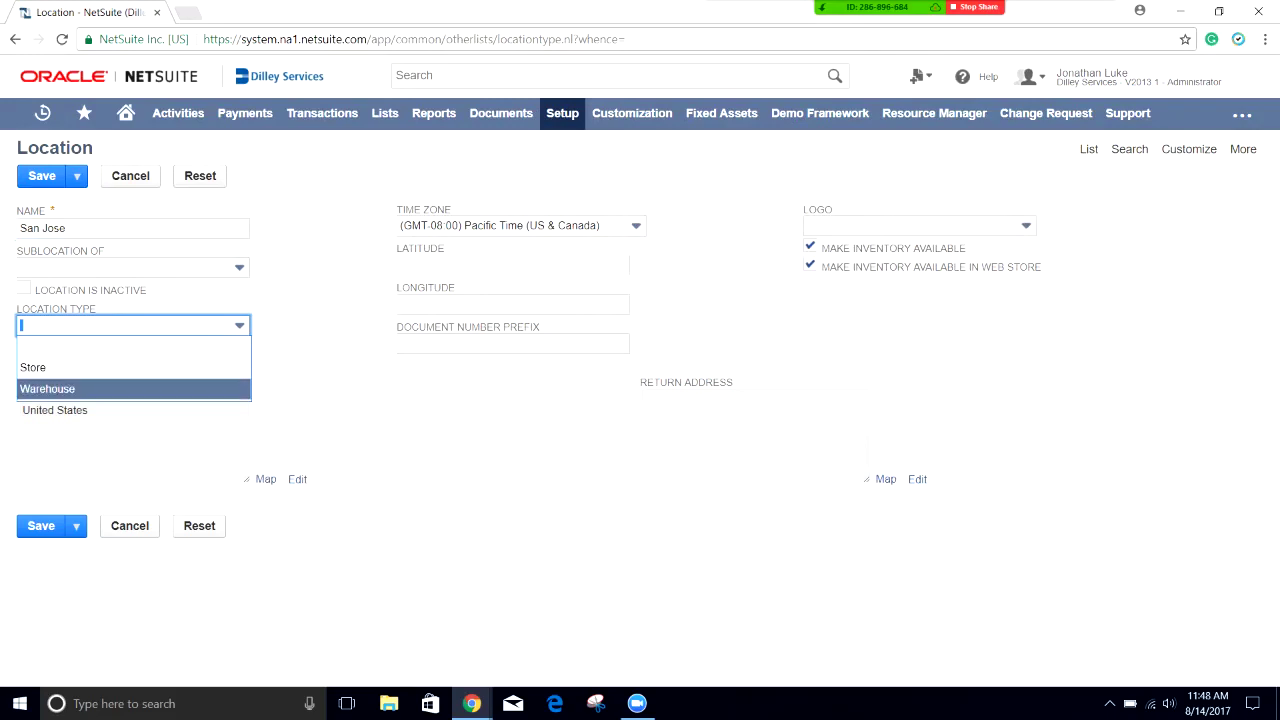
{"action": "key", "text": "Up"}
{"action": "key", "text": "Up"}
{"action": "key", "text": "Return"}
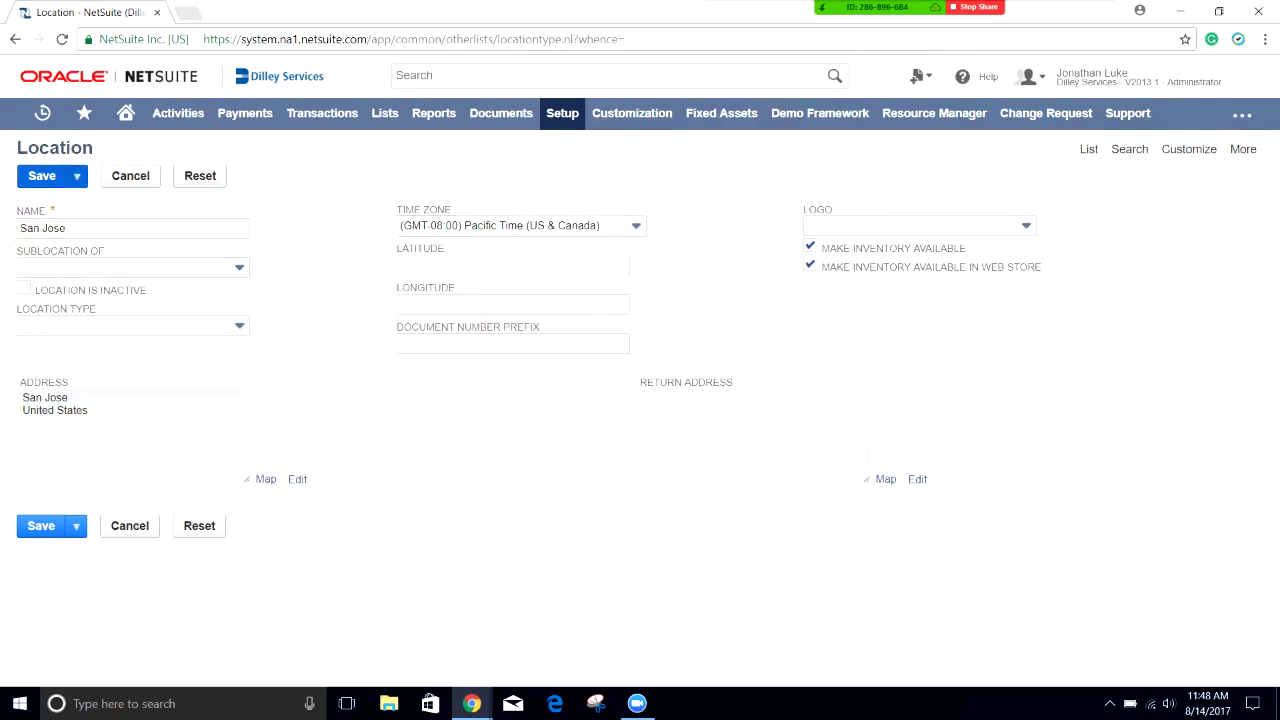
{"action": "left_click", "coordinate": [42, 176]}
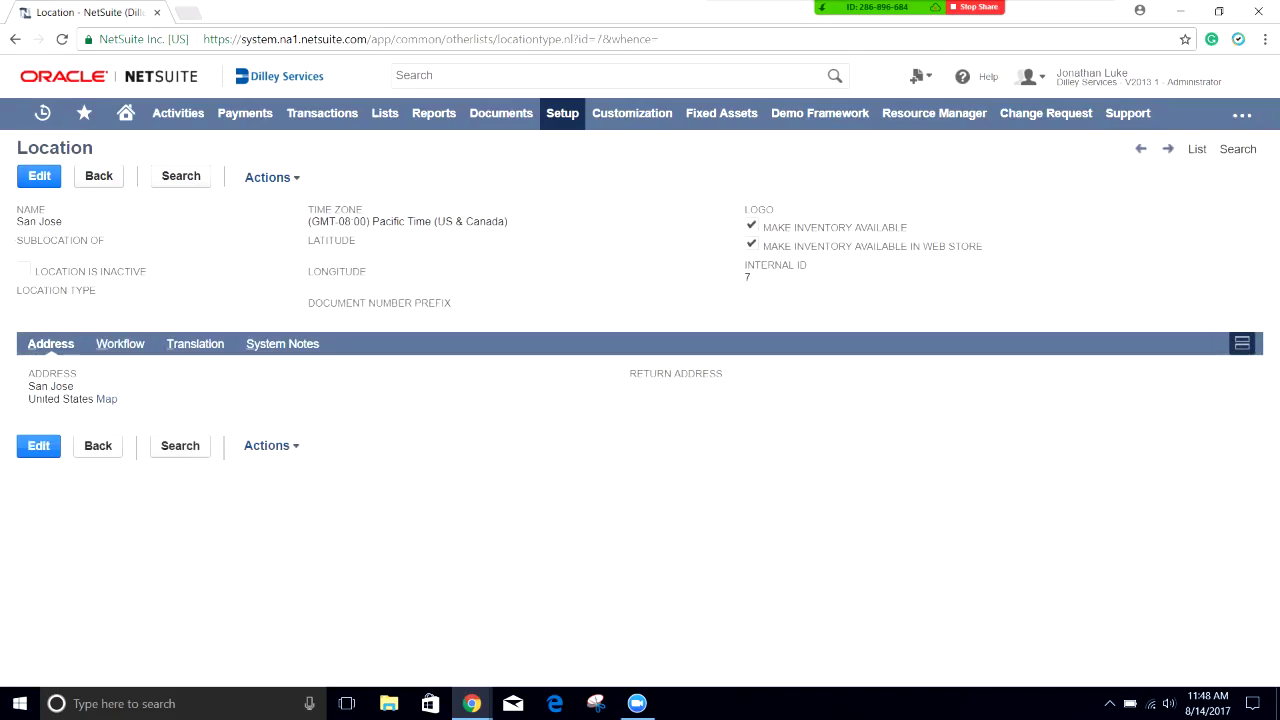
{"action": "mouse_move", "coordinate": [270, 177]}
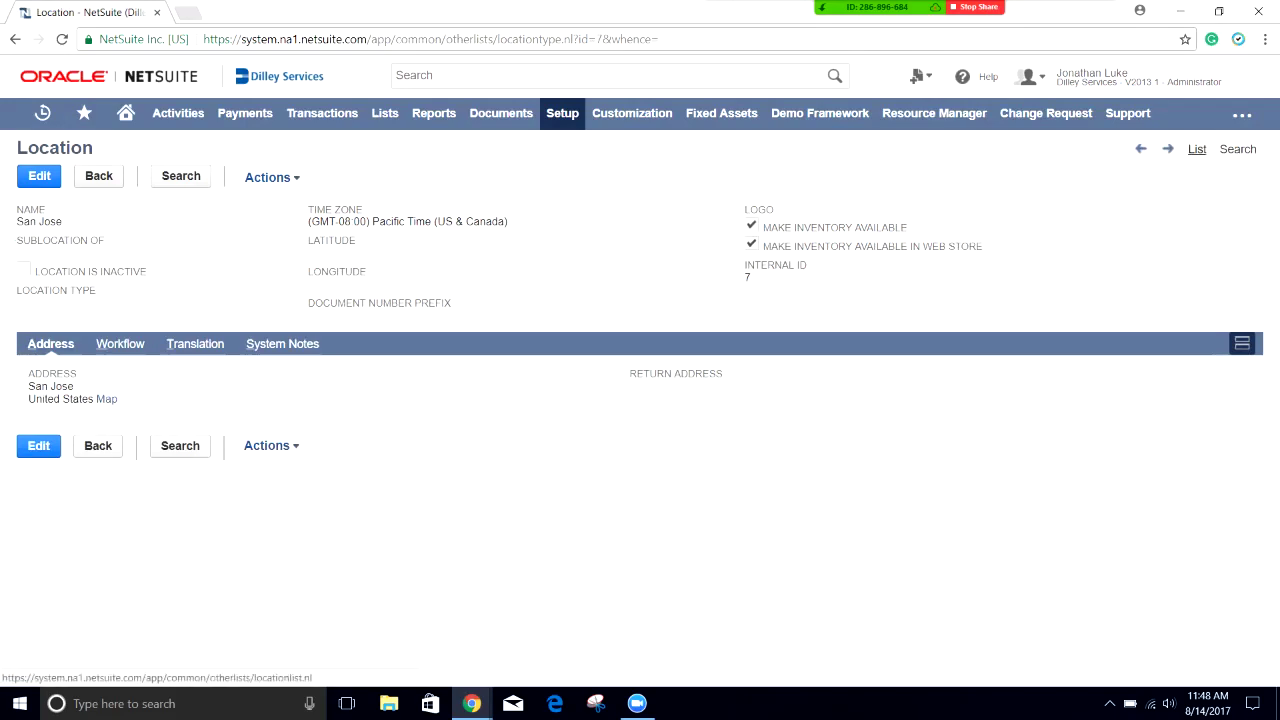
{"action": "left_click", "coordinate": [1196, 148]}
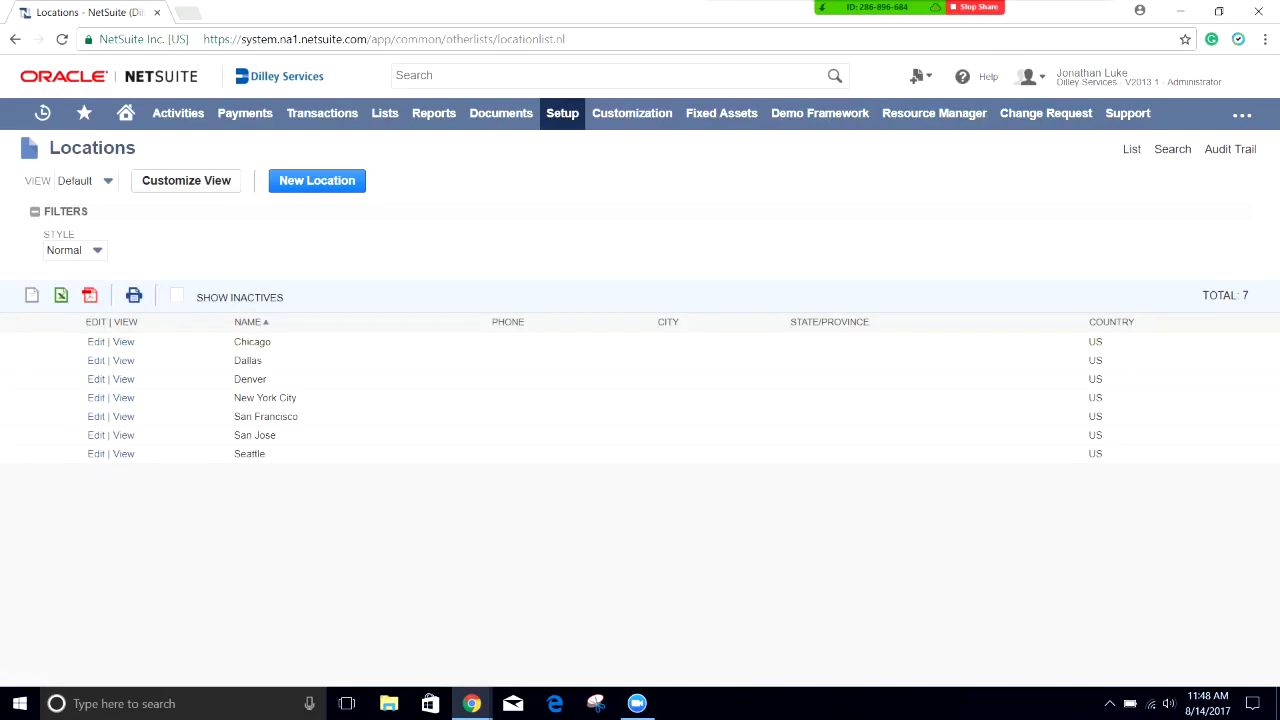
{"action": "triple_click", "coordinate": [255, 435]}
Step: Start a new employee record using the CA Employee template
{"action": "mouse_move", "coordinate": [385, 113]}
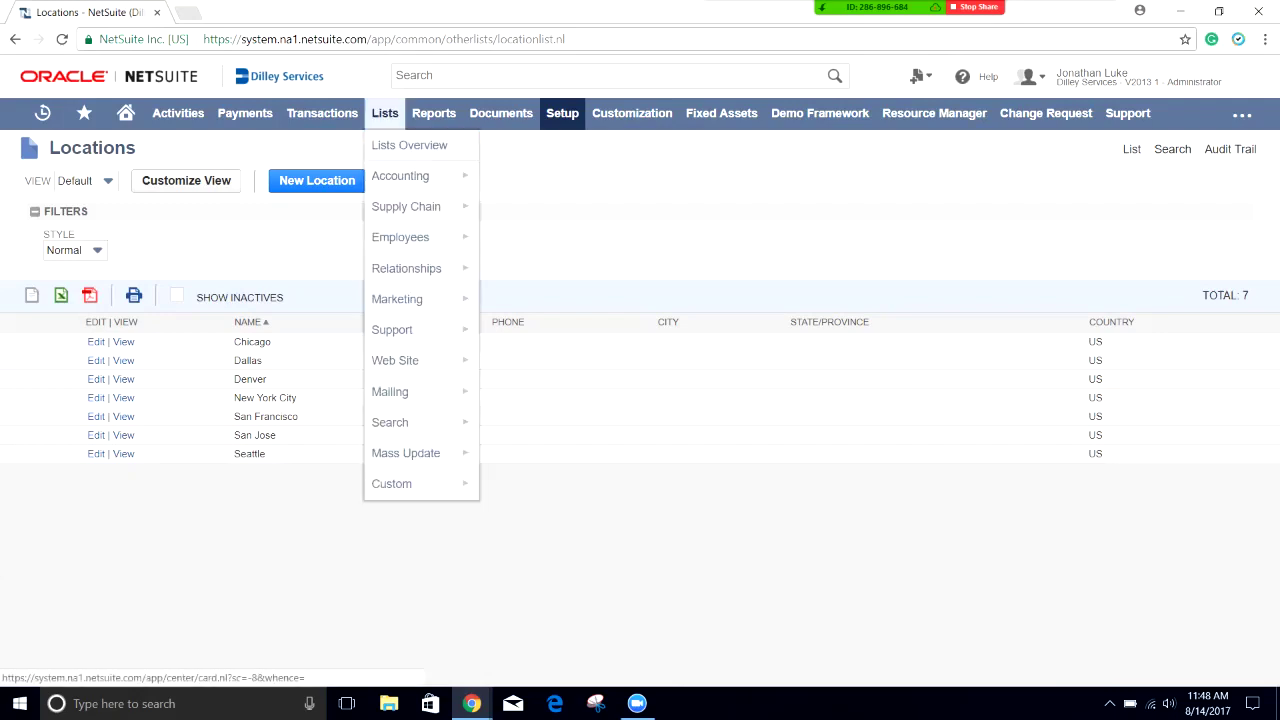
{"action": "mouse_move", "coordinate": [400, 237]}
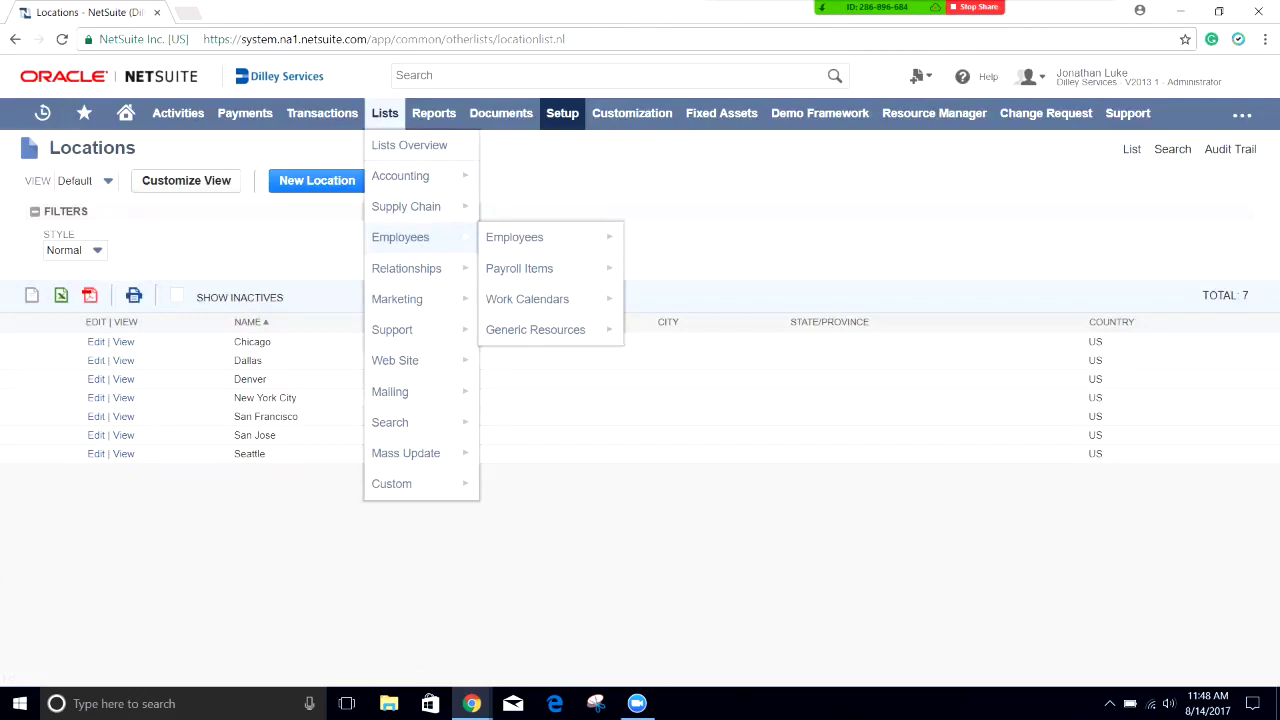
{"action": "mouse_move", "coordinate": [514, 237]}
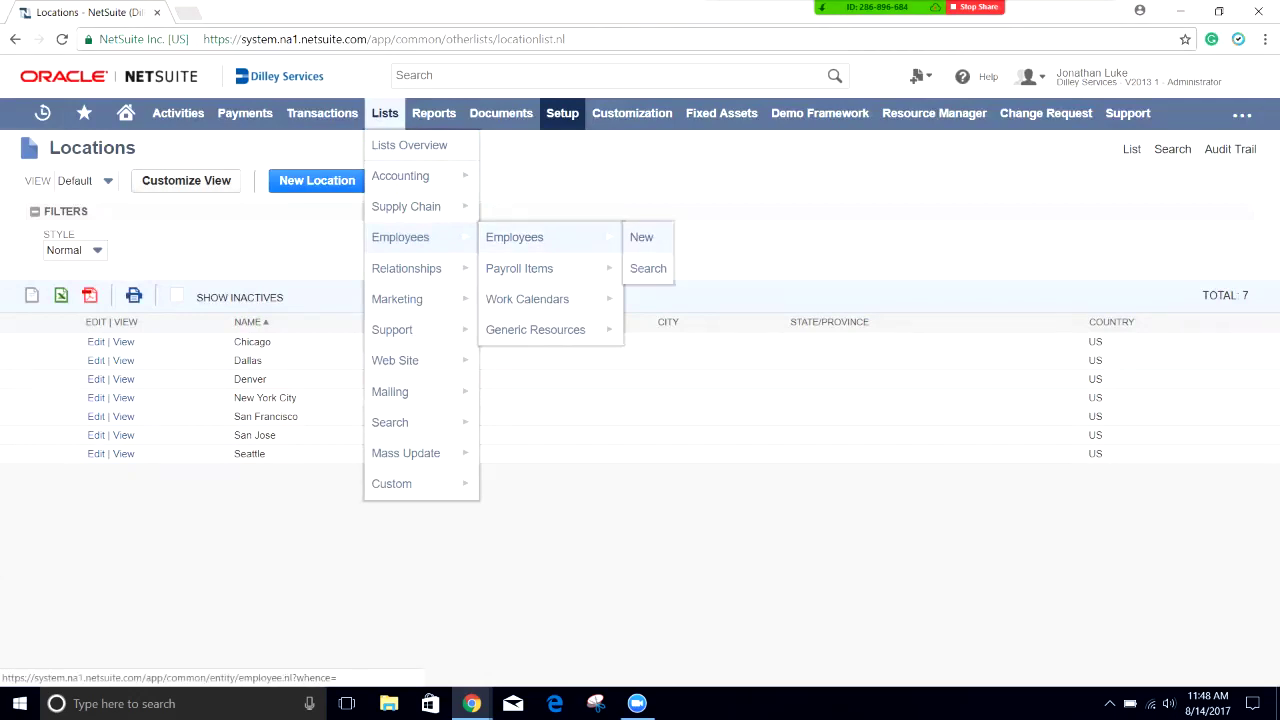
{"action": "left_click", "coordinate": [641, 237]}
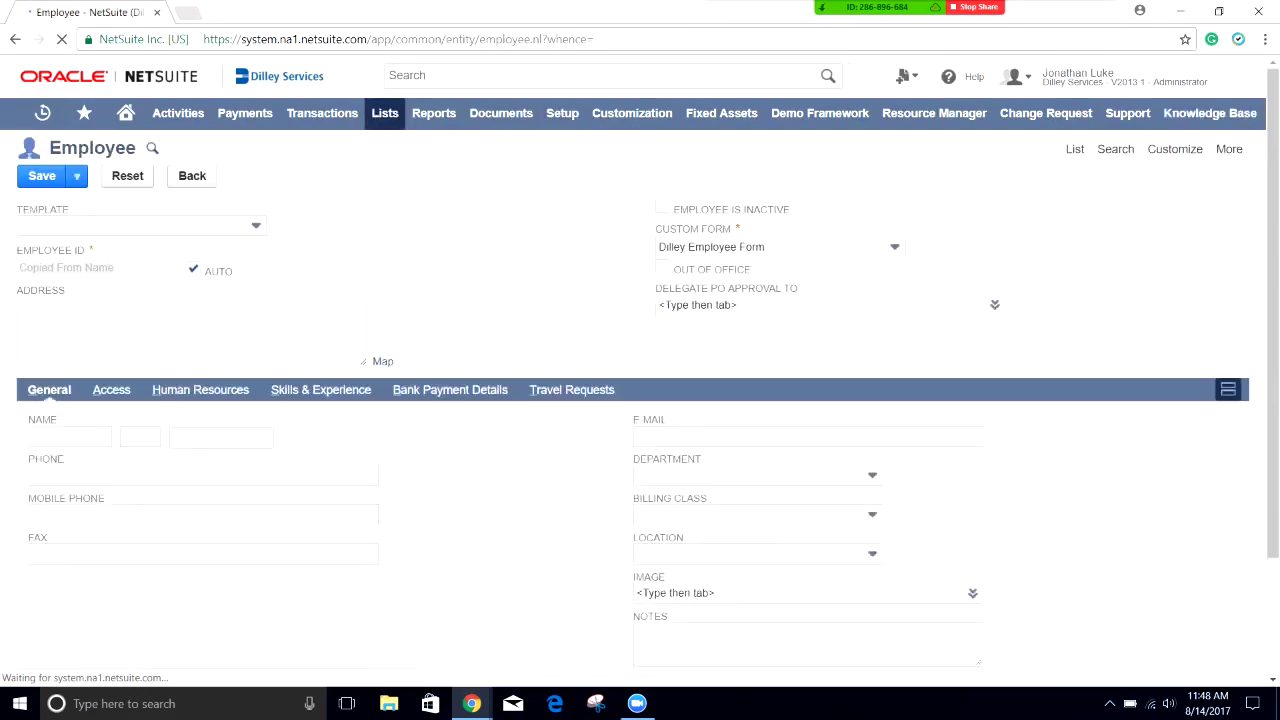
{"action": "key", "text": "Down"}
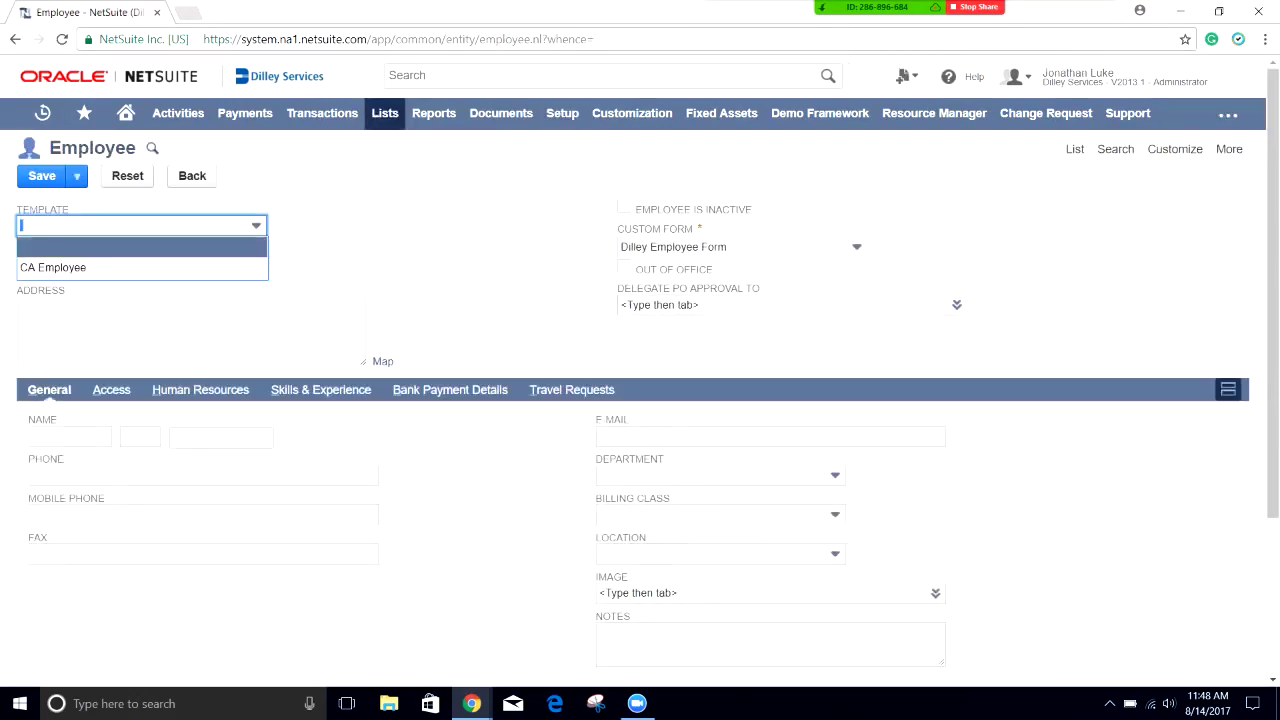
{"action": "key", "text": "Down"}
{"action": "key", "text": "Return"}
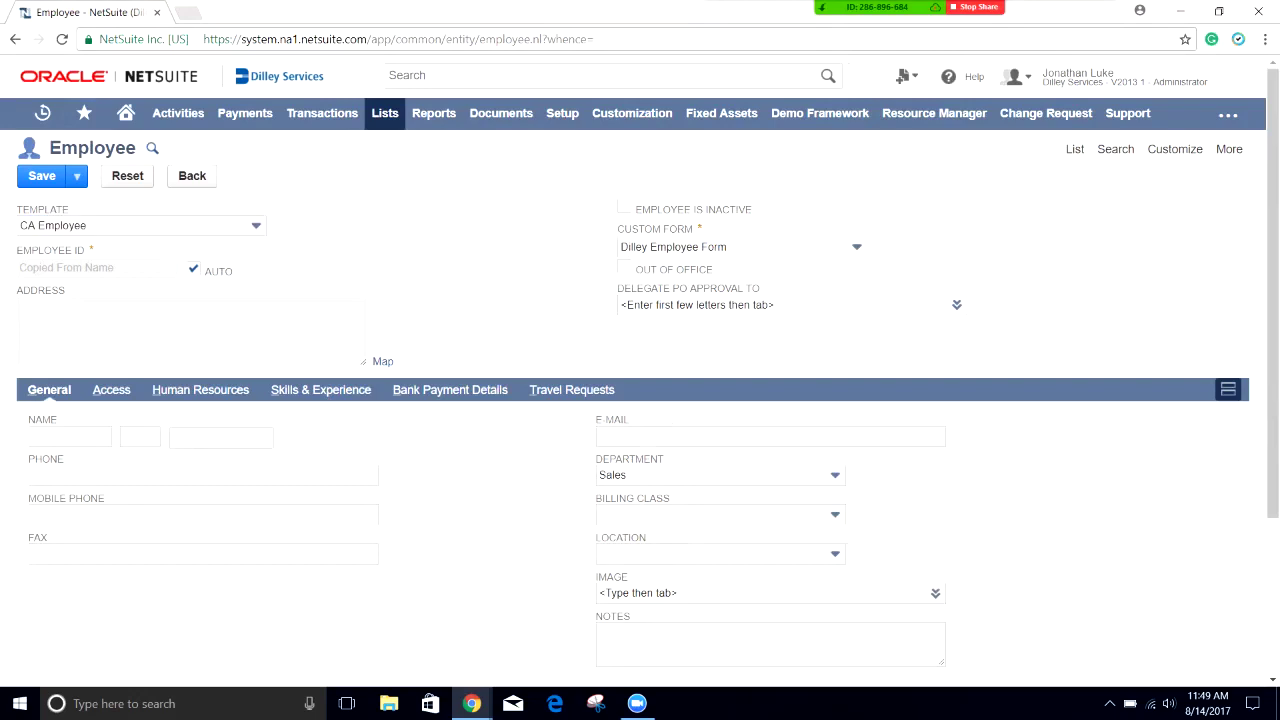
Step: Enter the employee's first and last name, using the shortened first name
{"action": "left_click", "coordinate": [70, 436]}
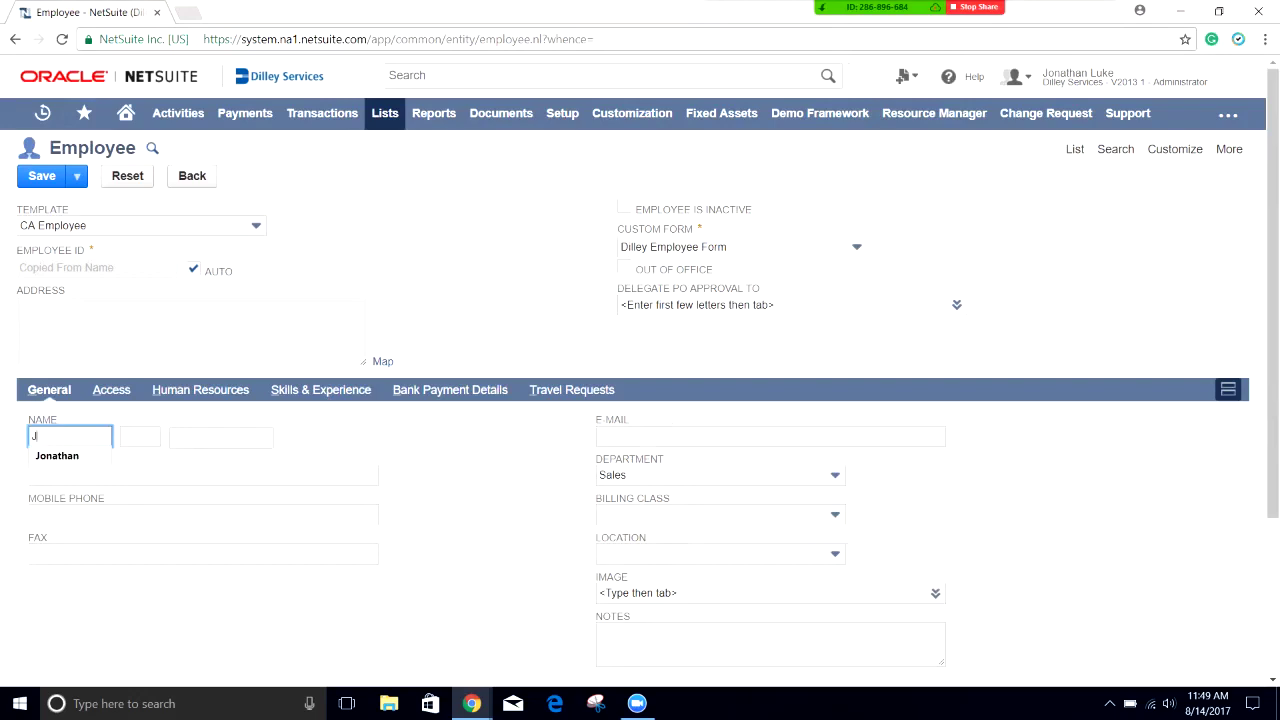
{"action": "key", "text": "Tab"}
{"action": "key", "text": "Tab"}
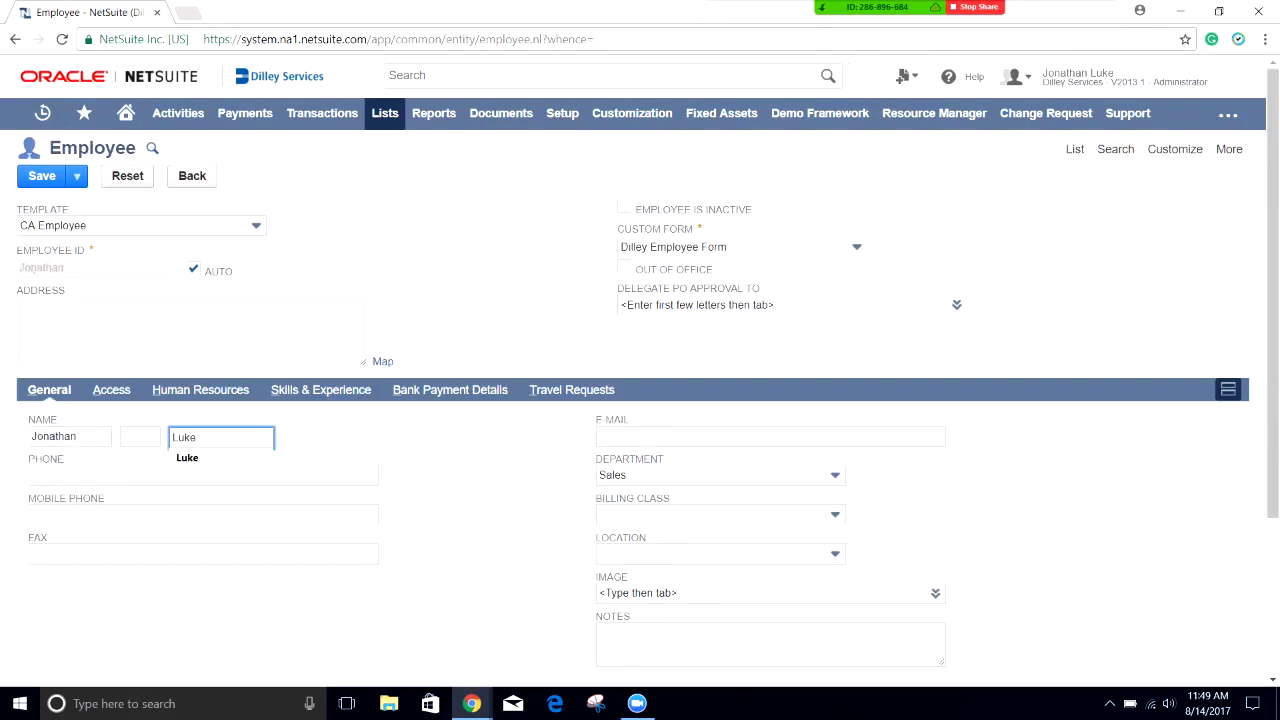
{"action": "key", "text": "Tab"}
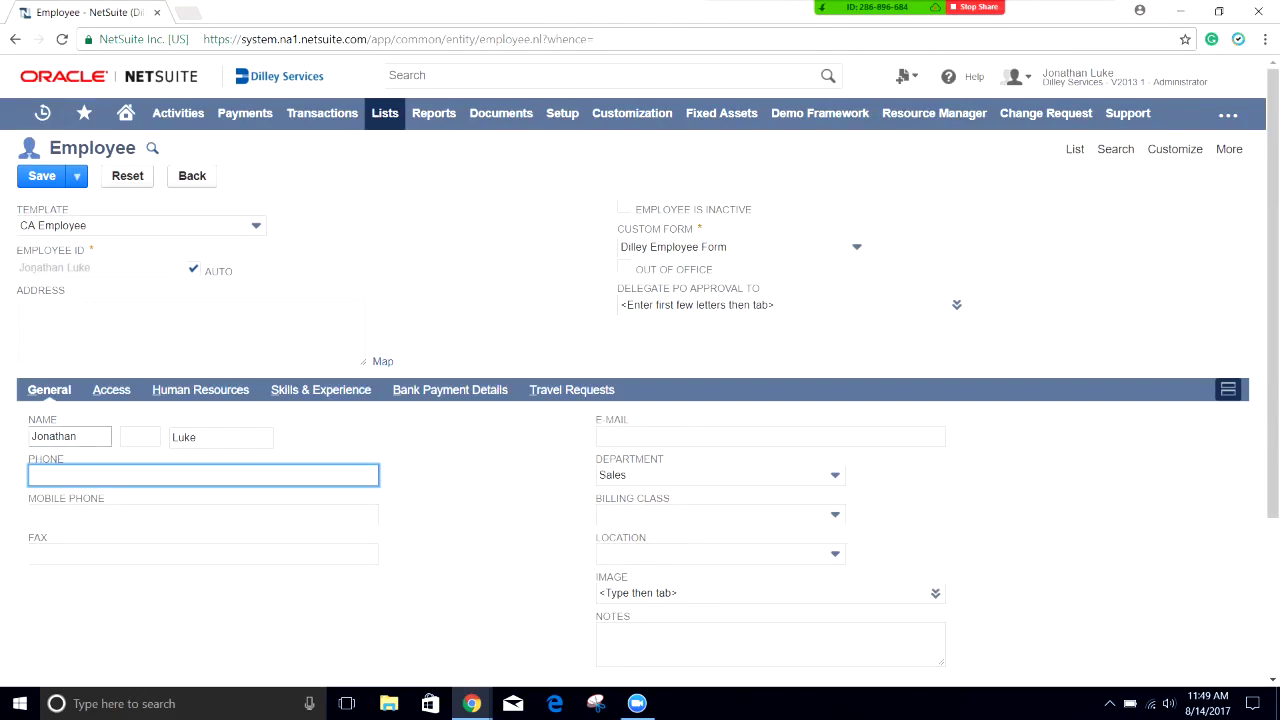
{"action": "double_click", "coordinate": [60, 436]}
{"action": "type", "text": "Jon"}
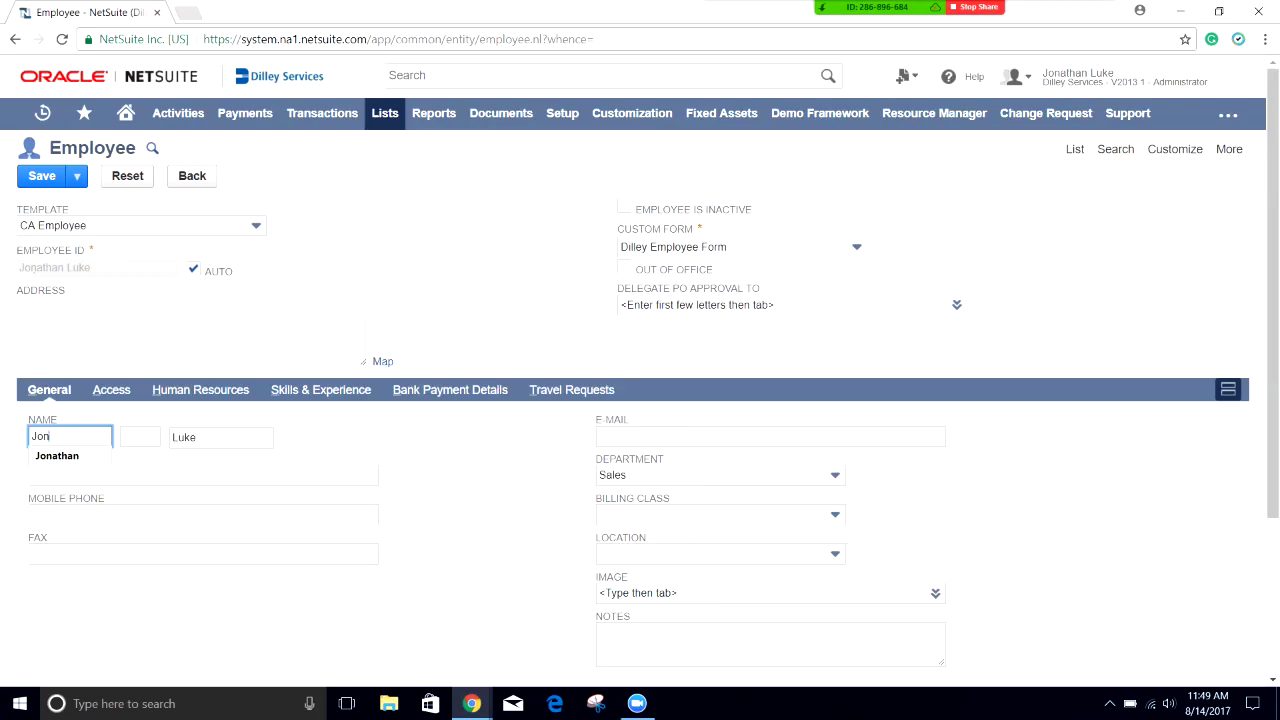
{"action": "key", "text": "Tab"}
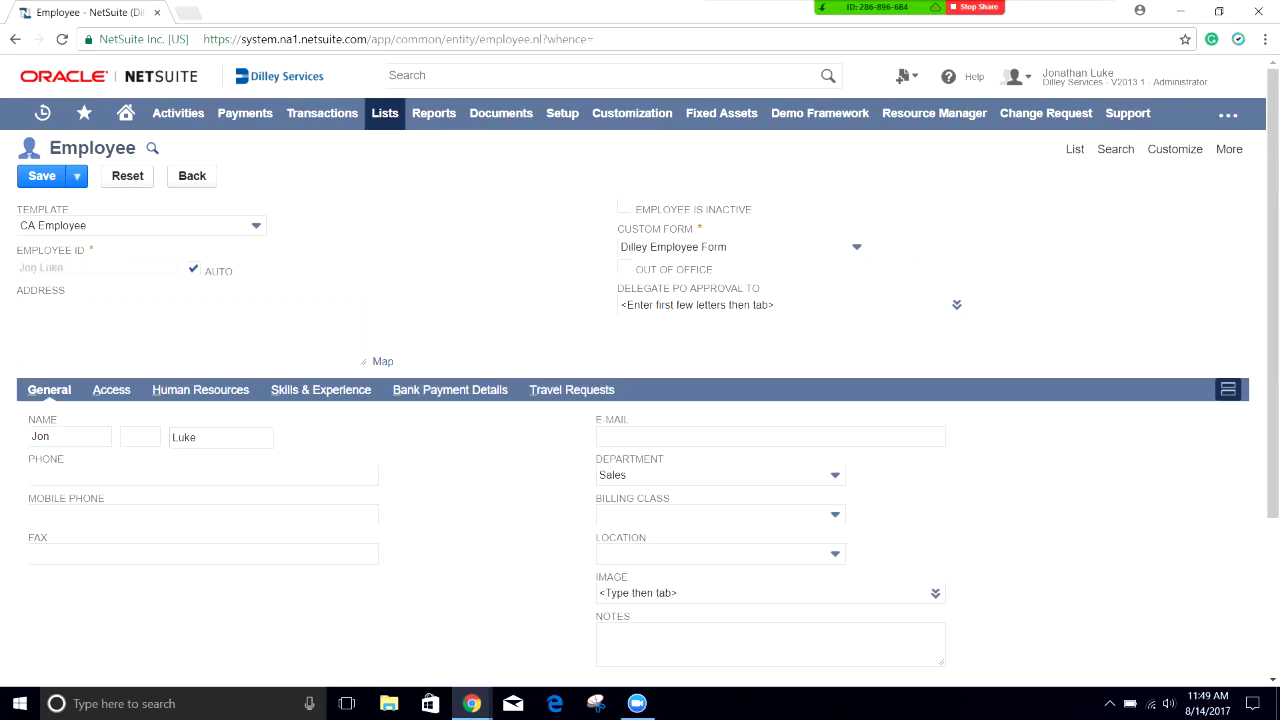
Step: Fill in the employee's phone number and pick the suggested e-mail address
{"action": "left_click", "coordinate": [200, 475]}
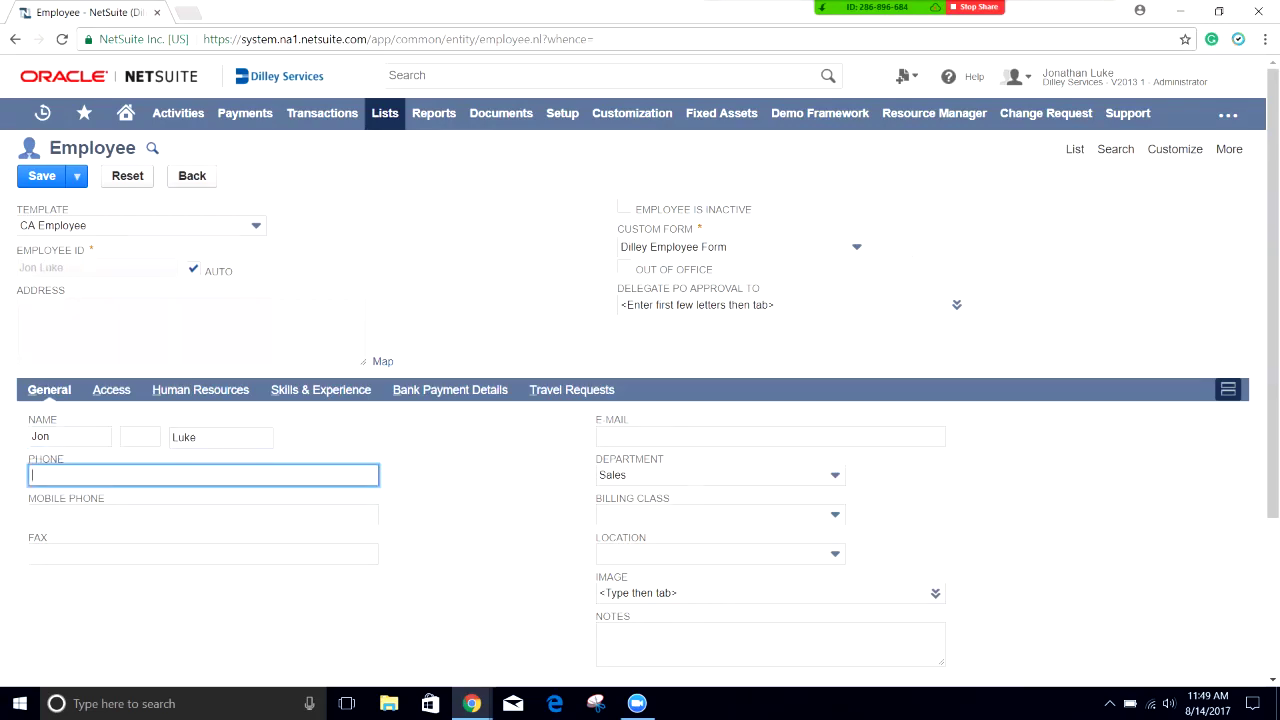
{"action": "key", "text": "Tab"}
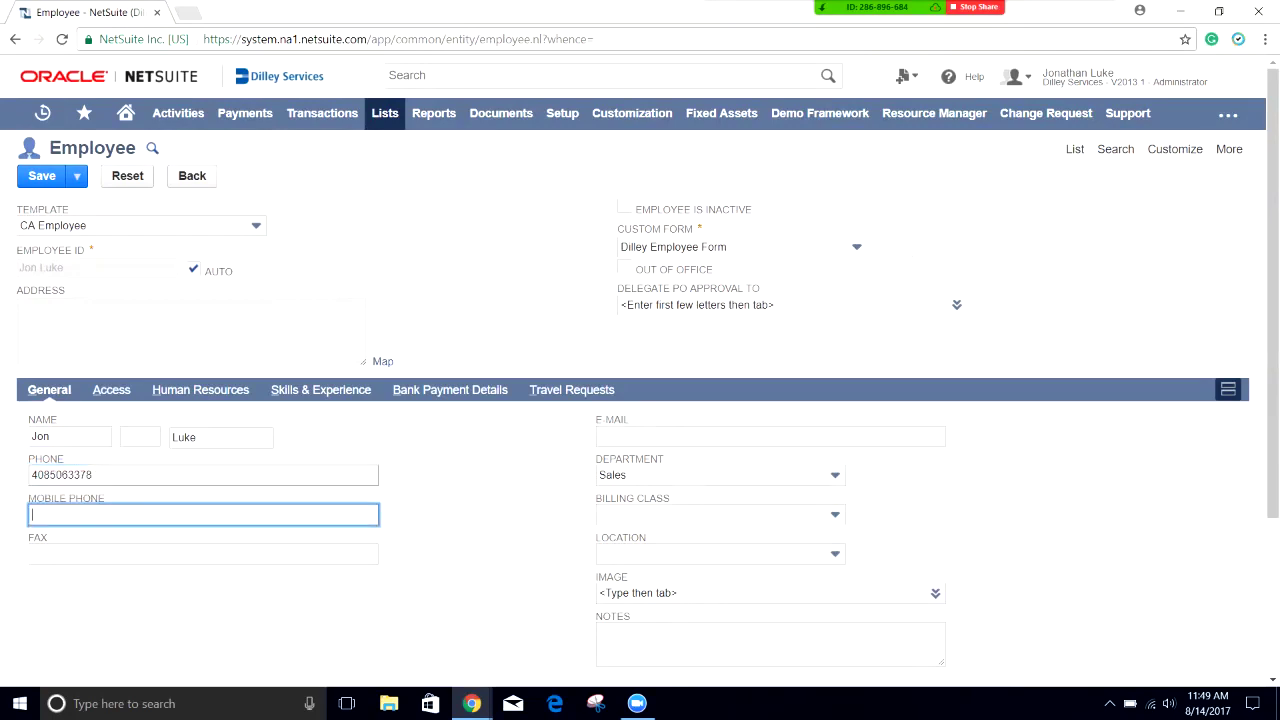
{"action": "left_click", "coordinate": [770, 436]}
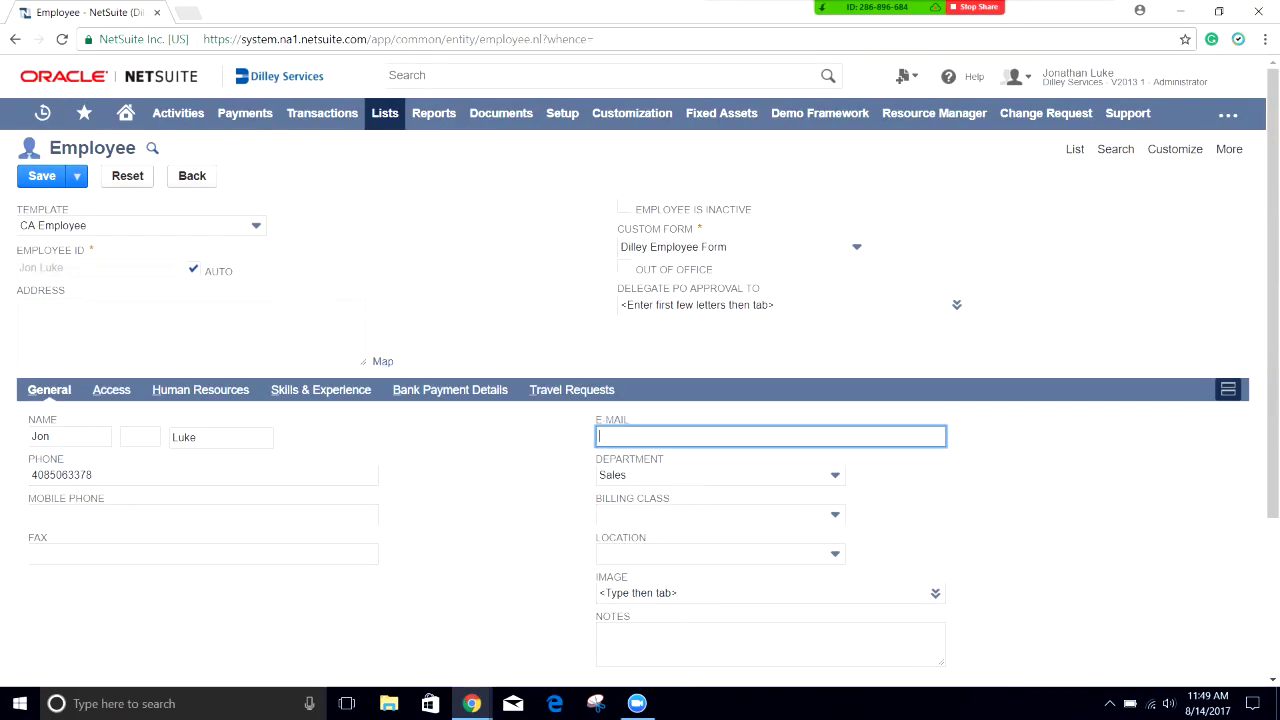
{"action": "type", "text": "jon"}
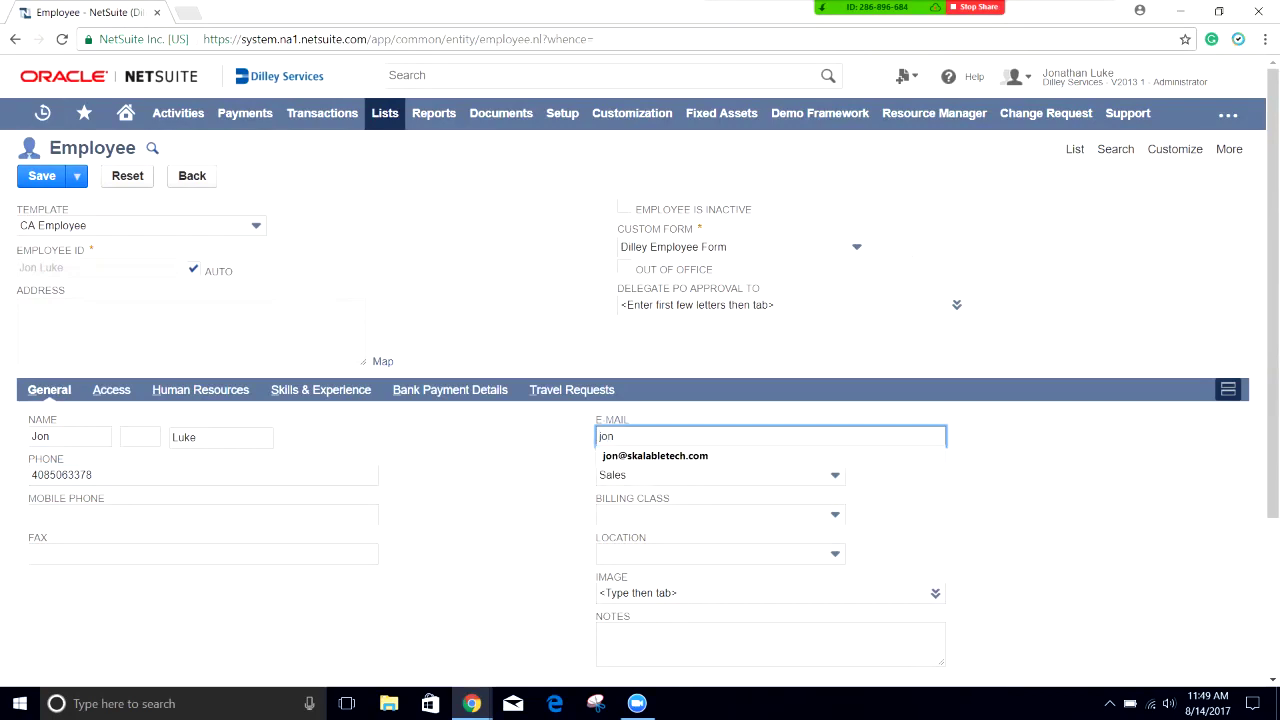
{"action": "key", "text": "Down"}
{"action": "key", "text": "Return"}
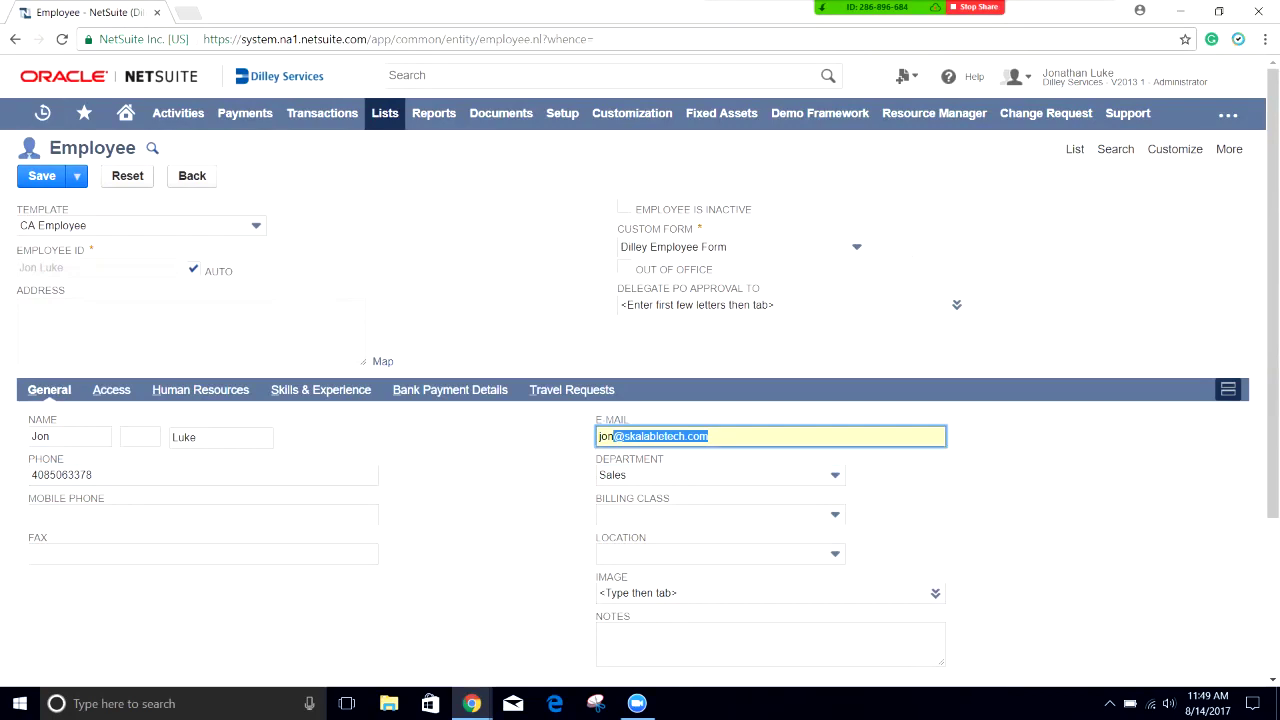
Step: Set the department to Support and the location to San Jose
{"action": "left_click", "coordinate": [720, 475]}
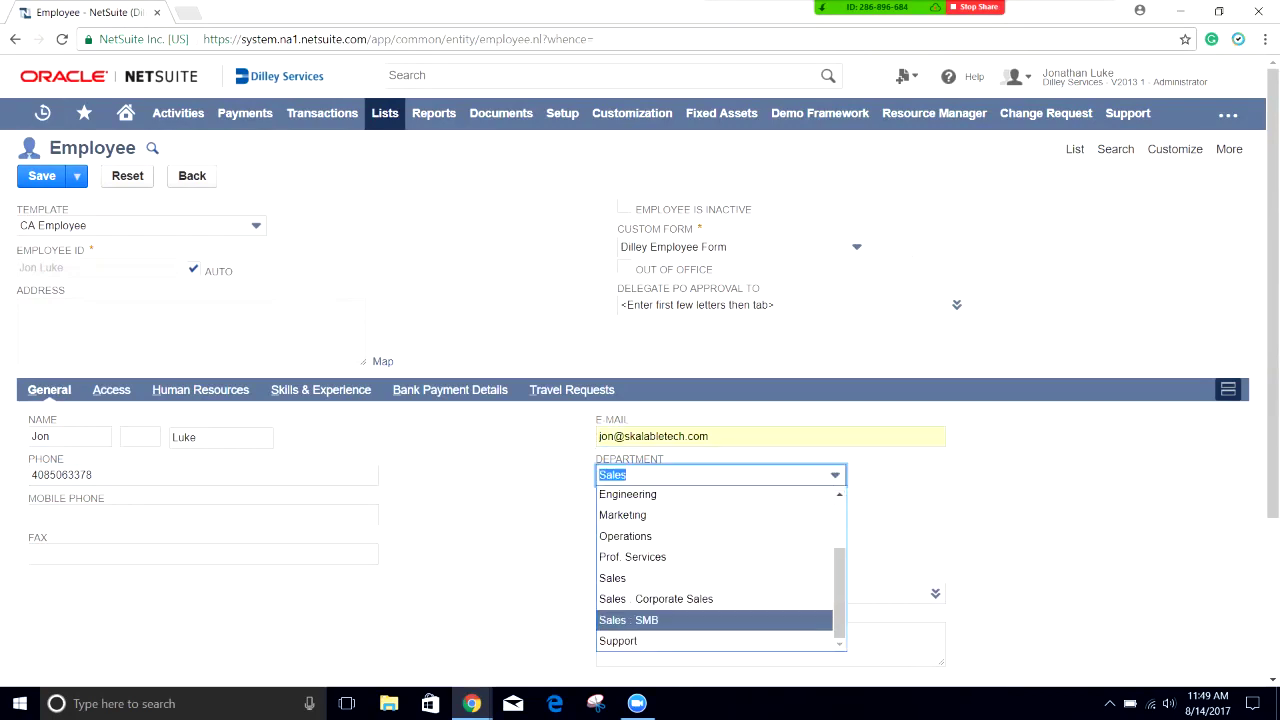
{"action": "key", "text": "Return"}
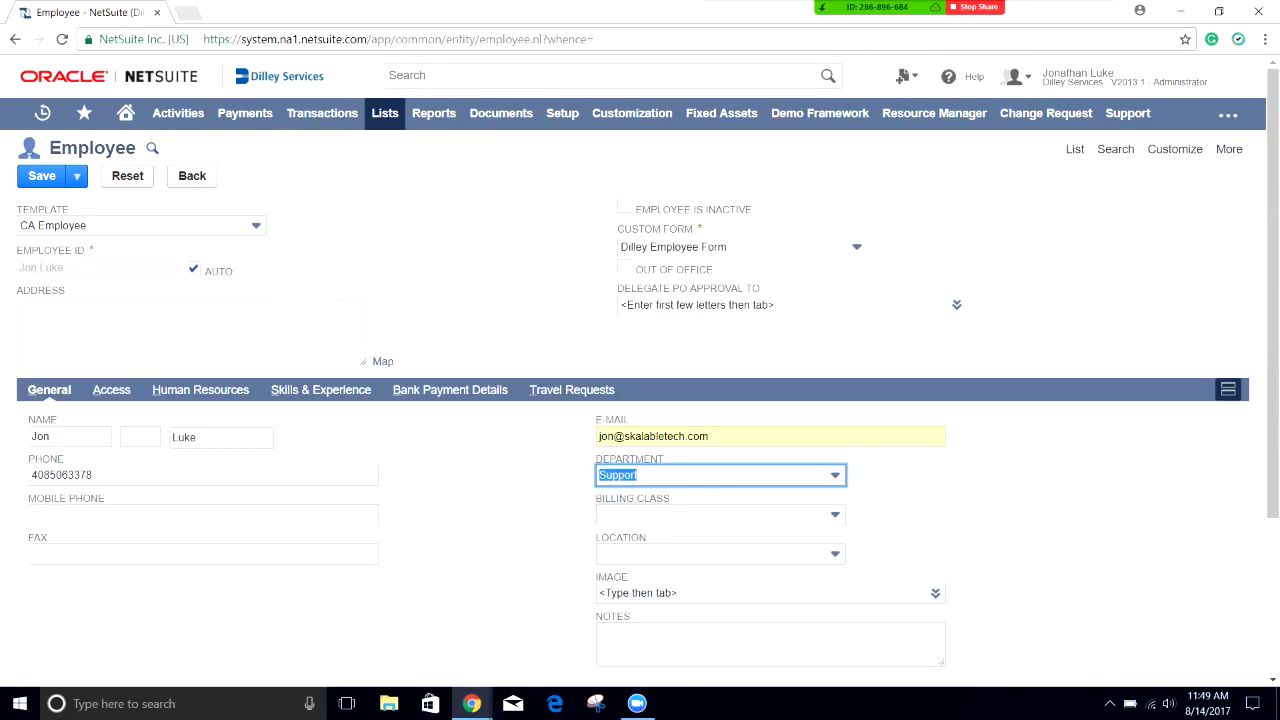
{"action": "left_click", "coordinate": [720, 514]}
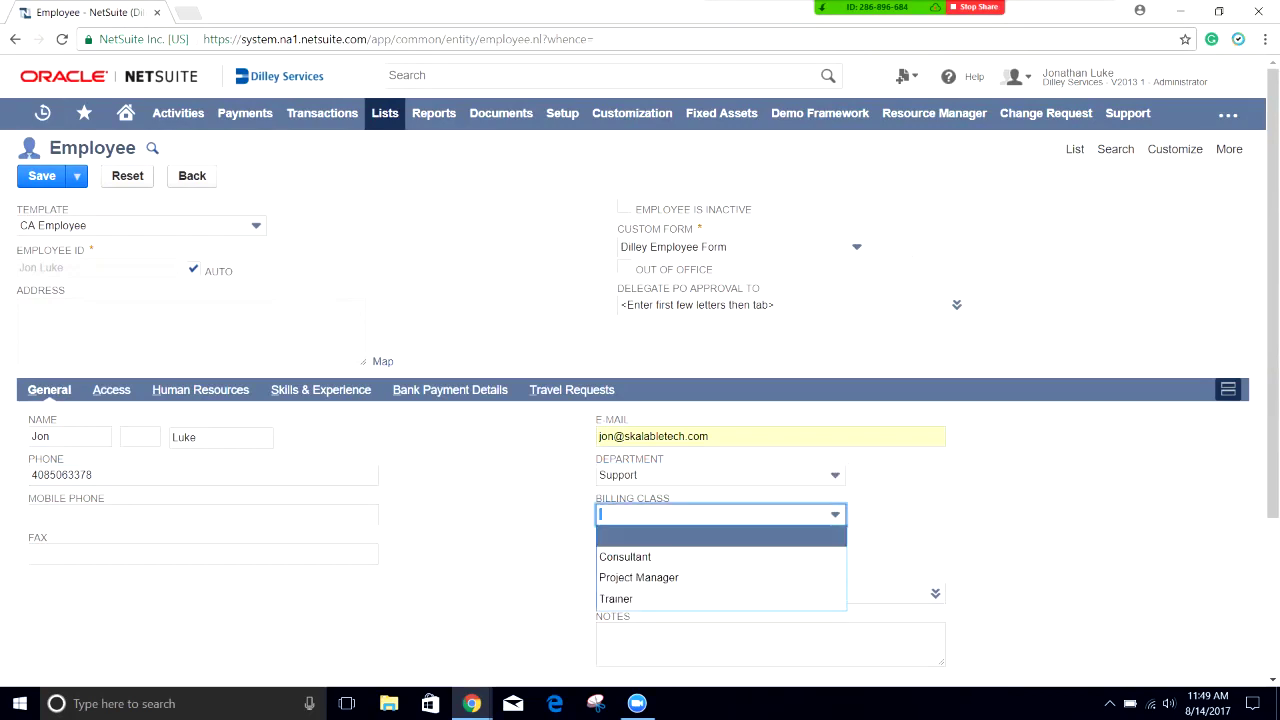
{"action": "key", "text": "Escape"}
{"action": "key", "text": "Tab"}
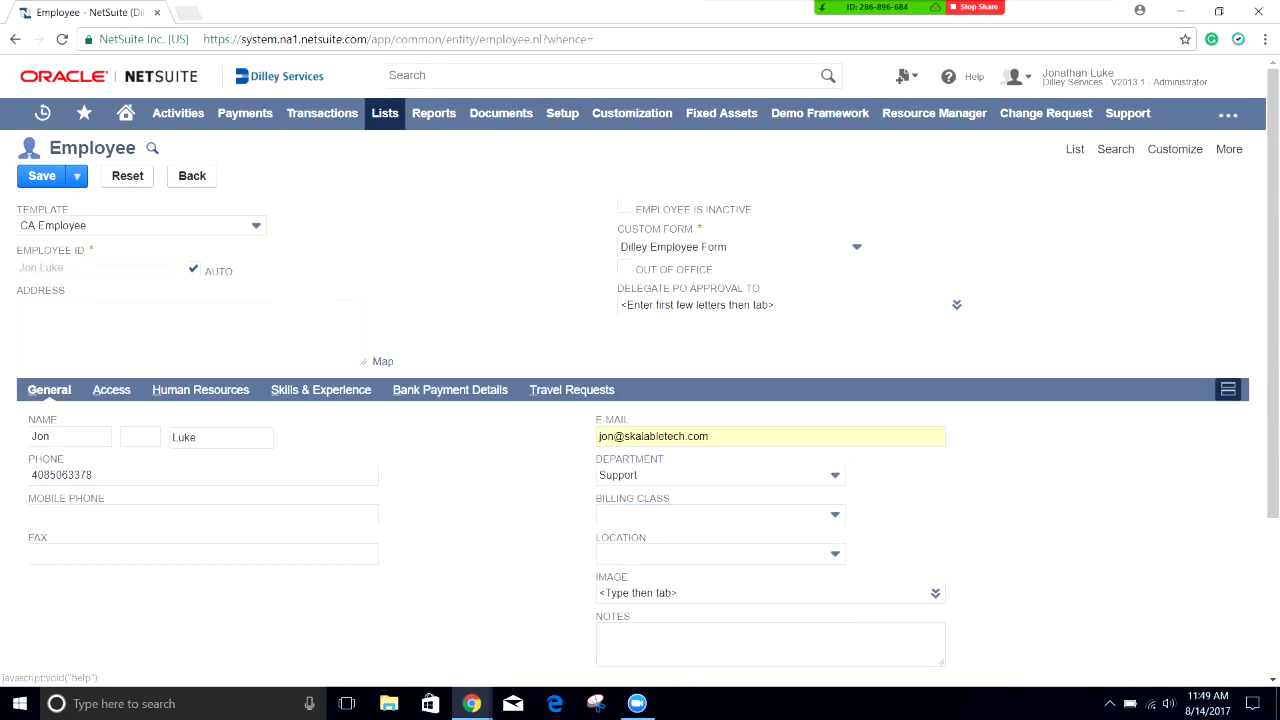
{"action": "scroll", "coordinate": [640, 400], "scroll_direction": "down", "scroll_amount": 2}
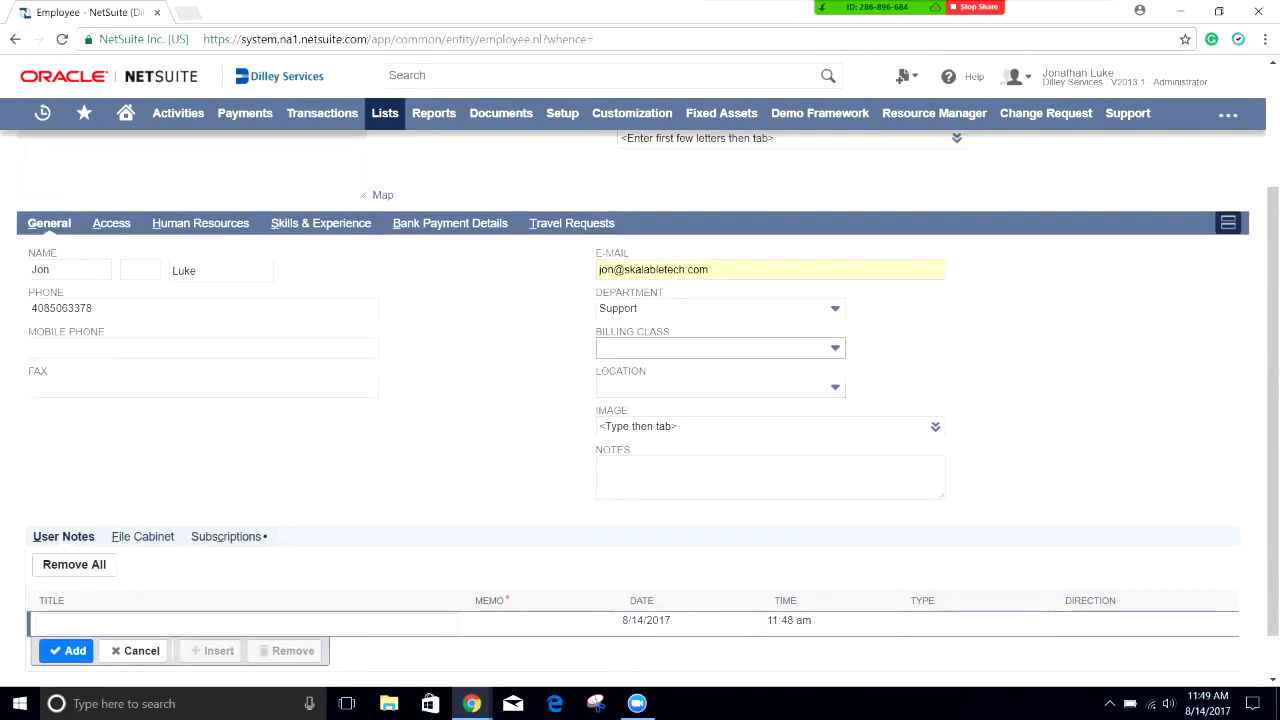
{"action": "left_click", "coordinate": [645, 333]}
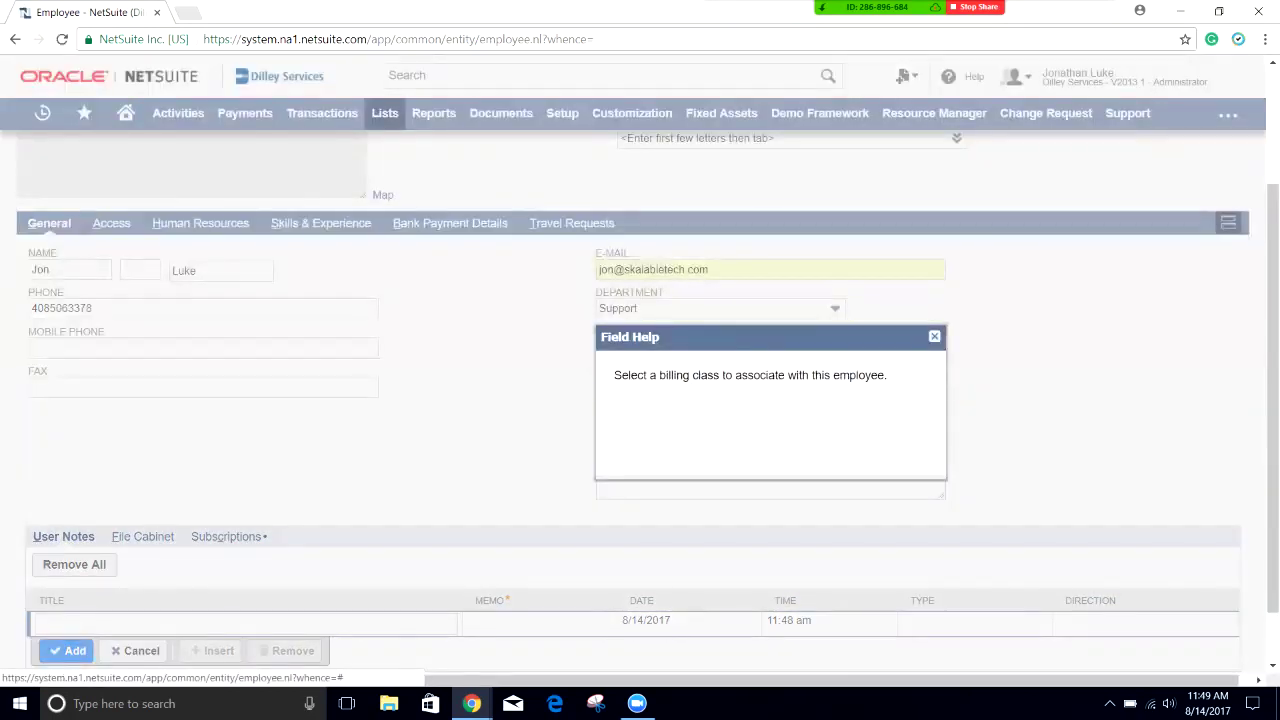
{"action": "left_click", "coordinate": [934, 336]}
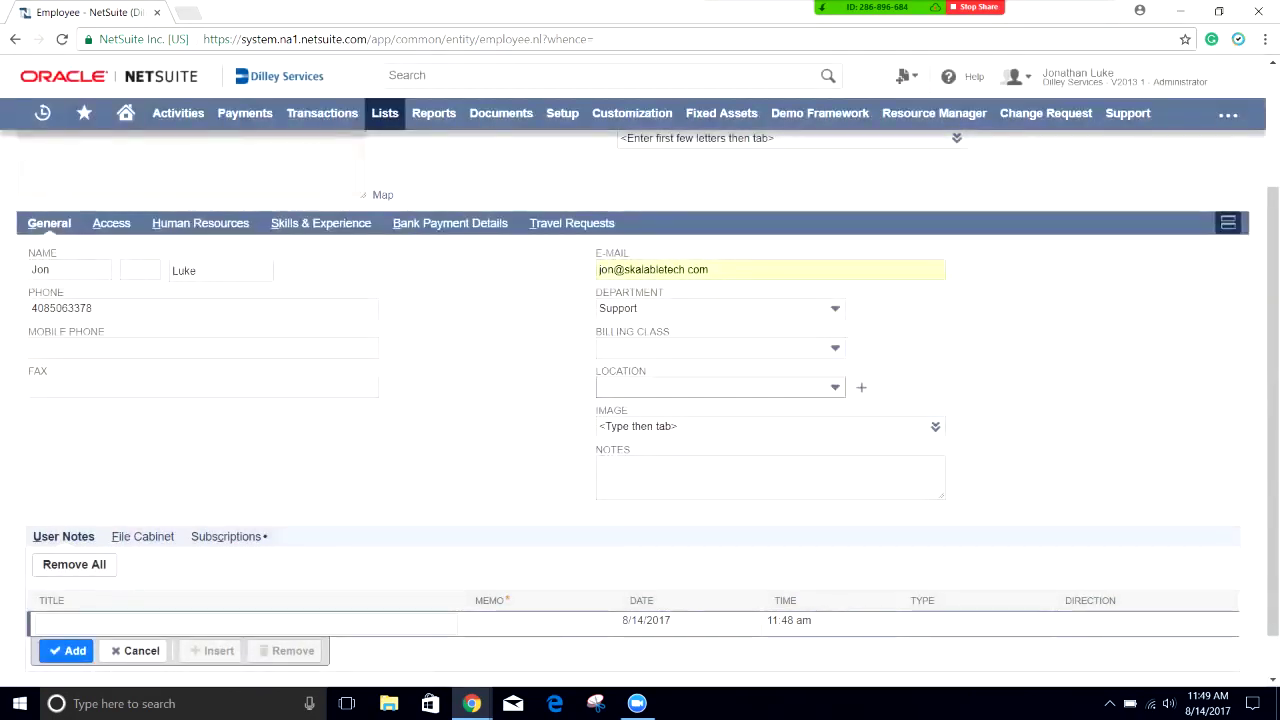
{"action": "left_click", "coordinate": [720, 387]}
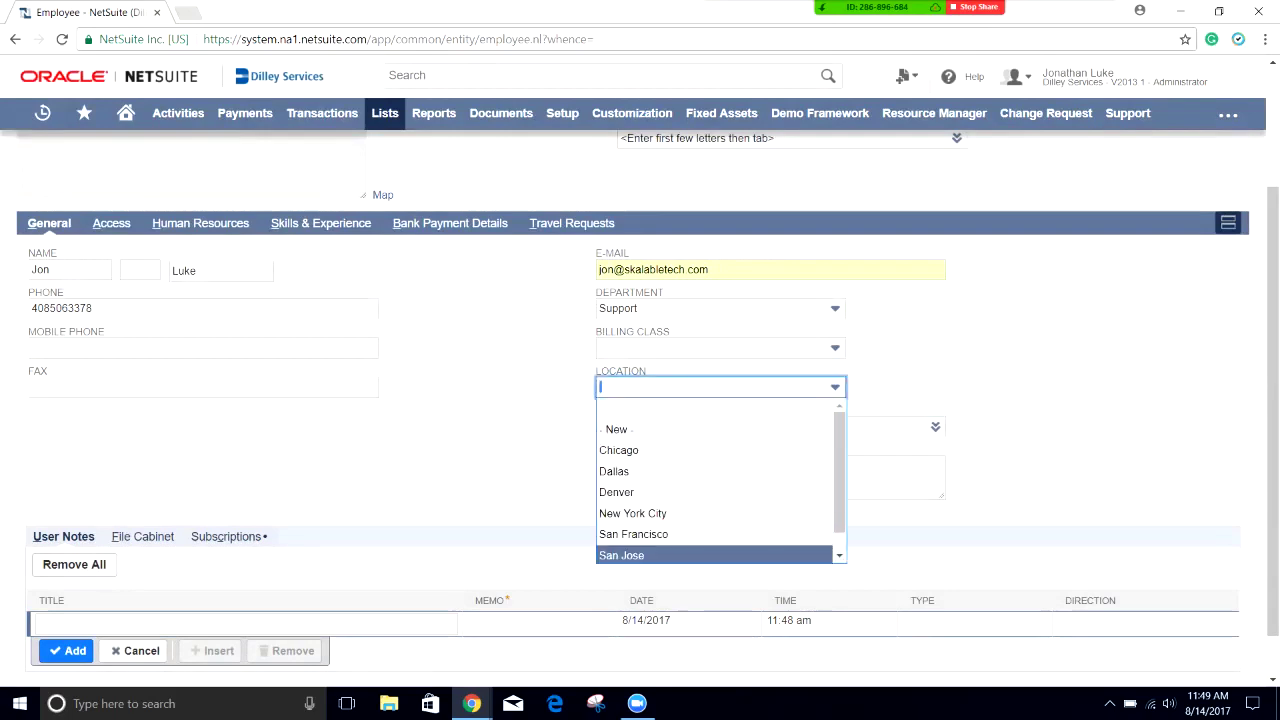
{"action": "key", "text": "Return"}
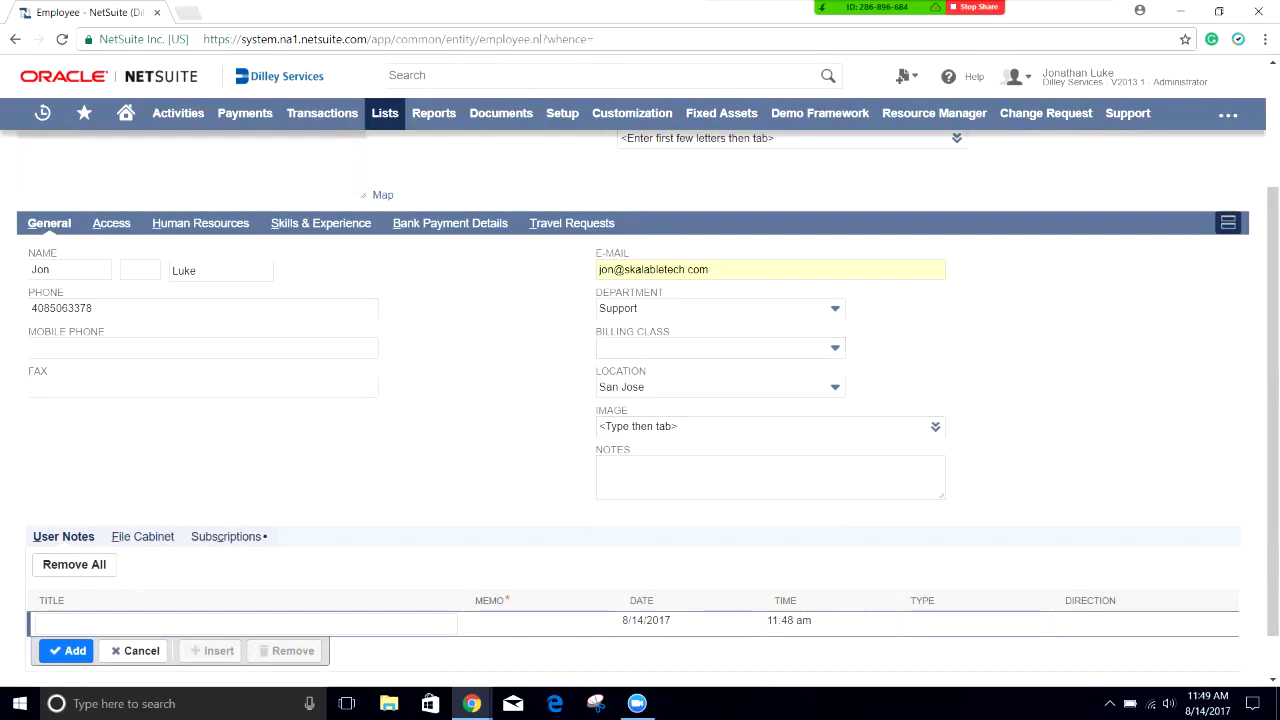
{"action": "scroll", "coordinate": [640, 400], "scroll_direction": "up", "scroll_amount": 2}
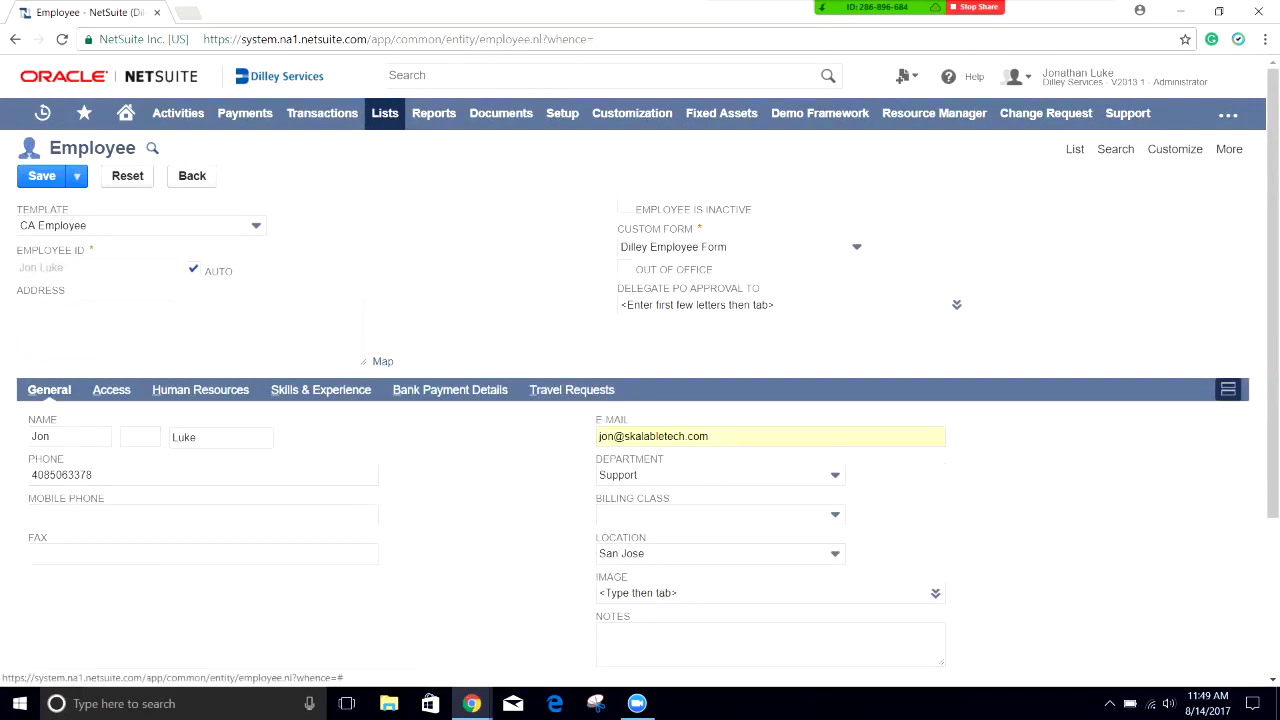
Step: Turn on Give Access on the employee's Access subtab
{"action": "left_click", "coordinate": [111, 389]}
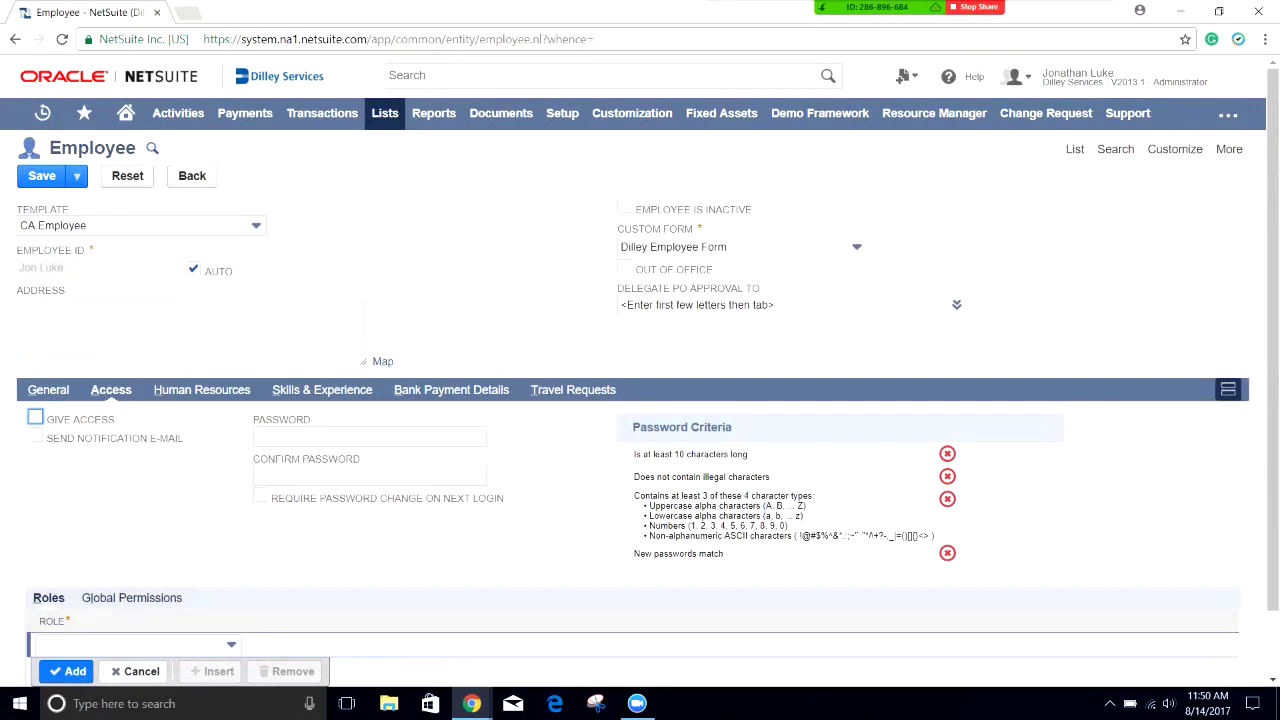
{"action": "left_click", "coordinate": [35, 417]}
{"action": "left_click", "coordinate": [370, 436]}
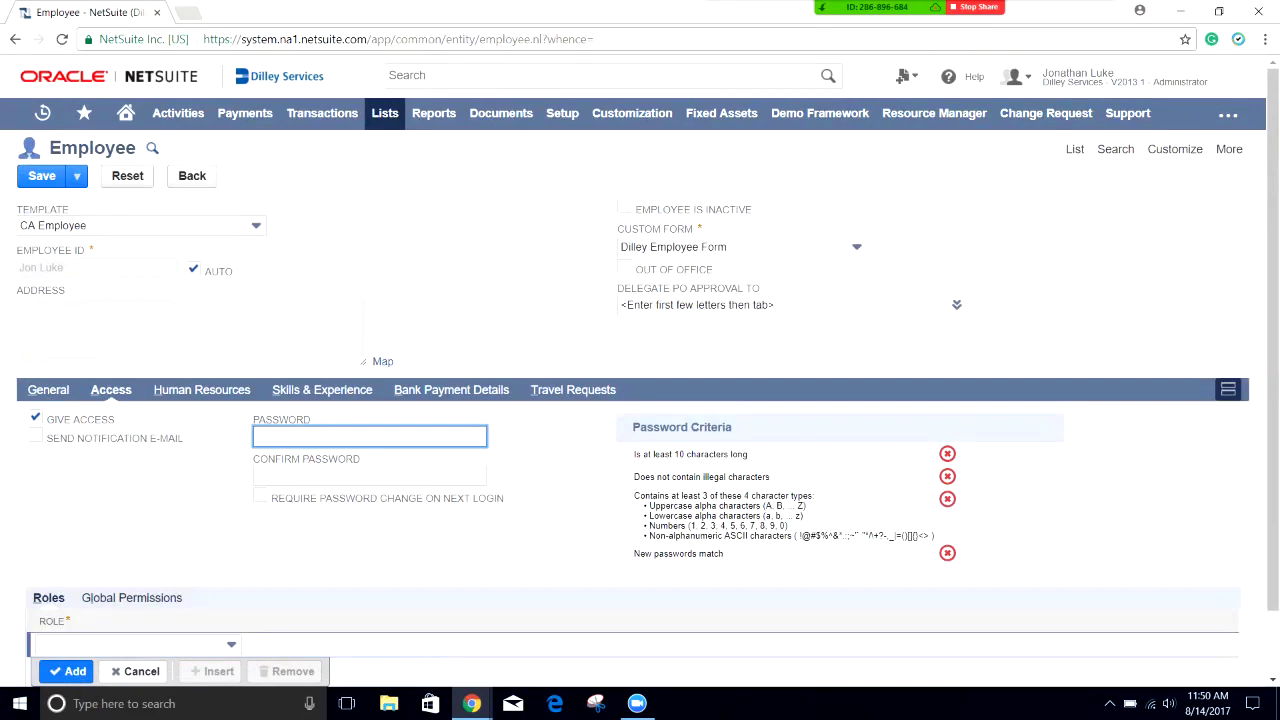
Step: Select Employee Center from the Role list
{"action": "left_click", "coordinate": [130, 644]}
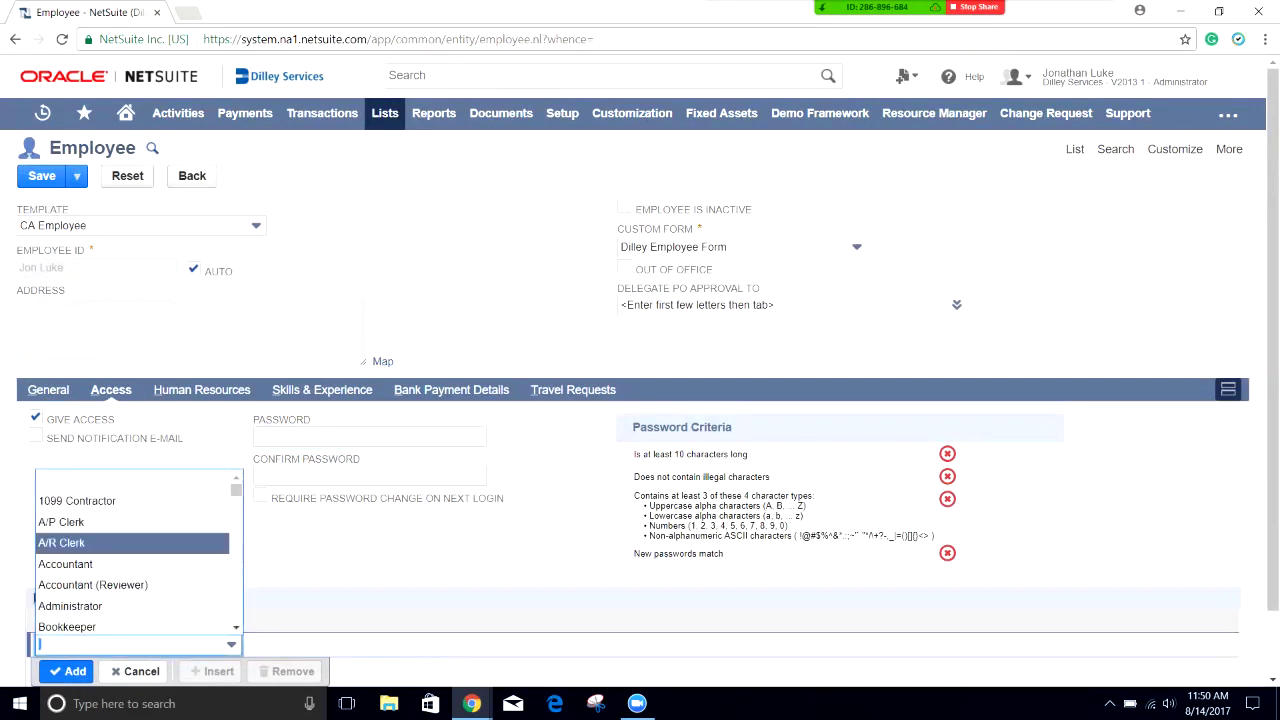
{"action": "key", "text": "Down"}
{"action": "key", "text": "Escape"}
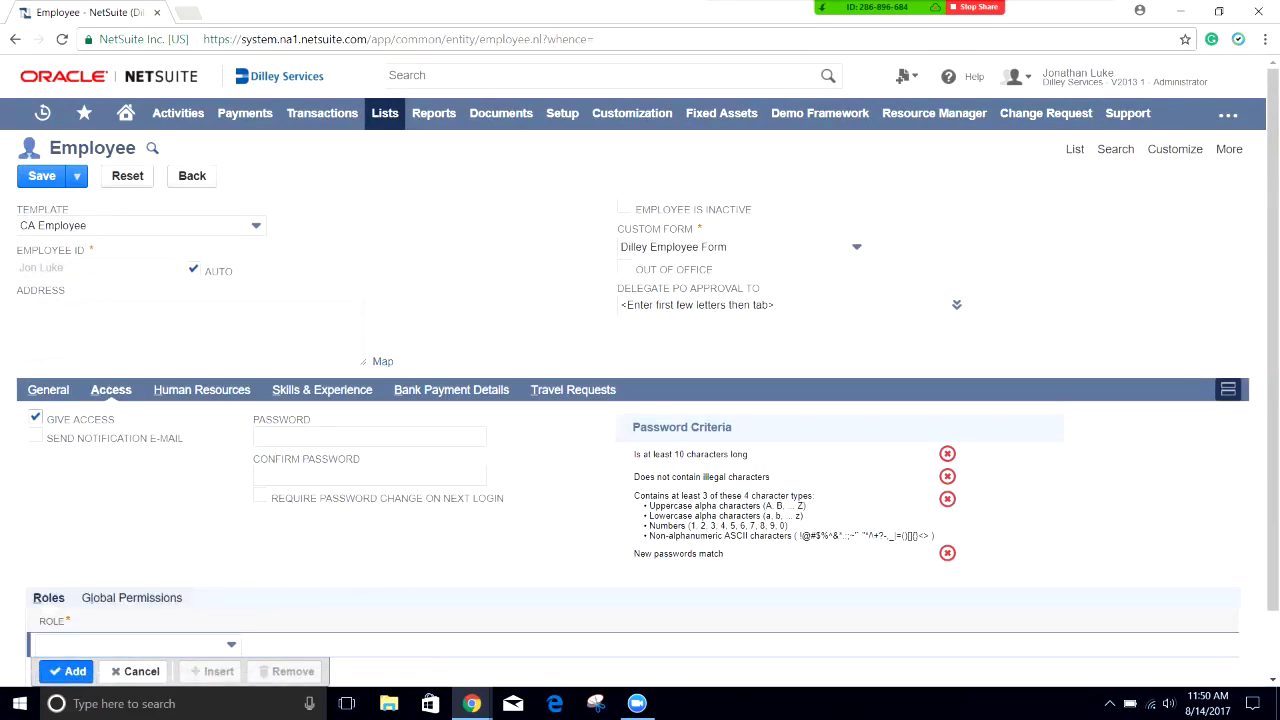
{"action": "left_click", "coordinate": [130, 644]}
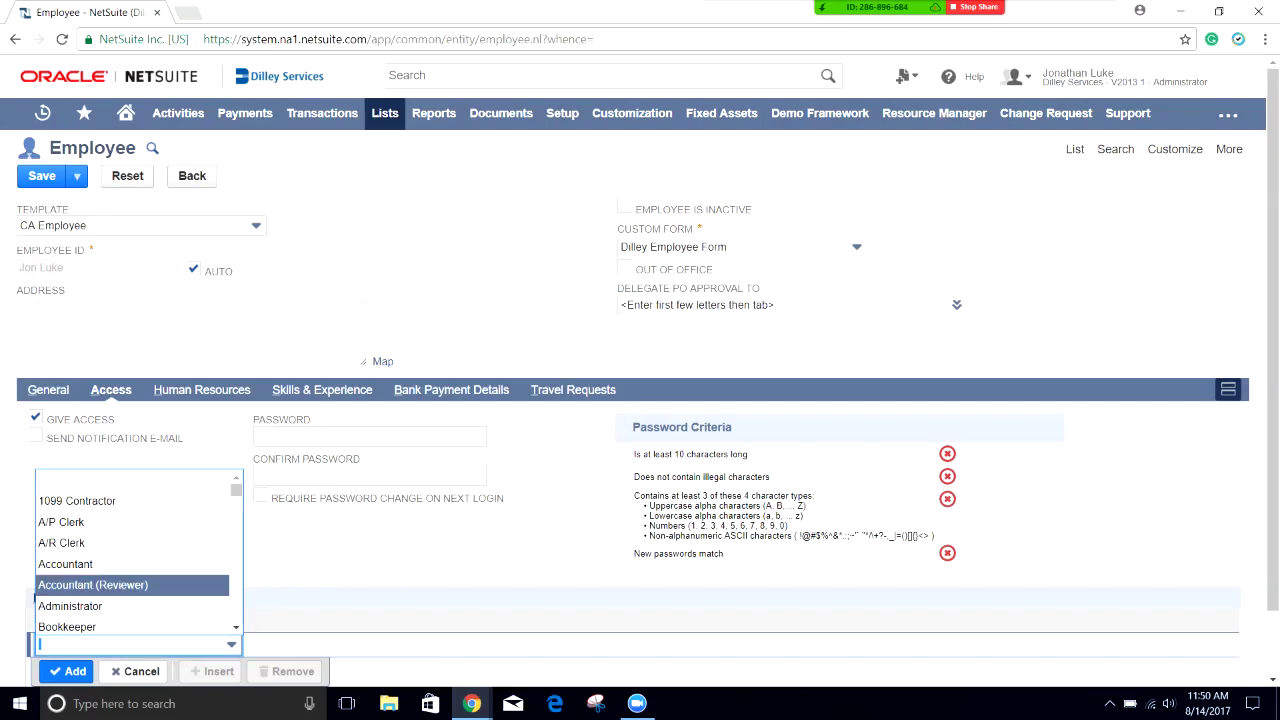
{"action": "scroll", "coordinate": [138, 550], "scroll_direction": "down", "scroll_amount": 3}
{"action": "scroll", "coordinate": [138, 550], "scroll_direction": "down", "scroll_amount": 5}
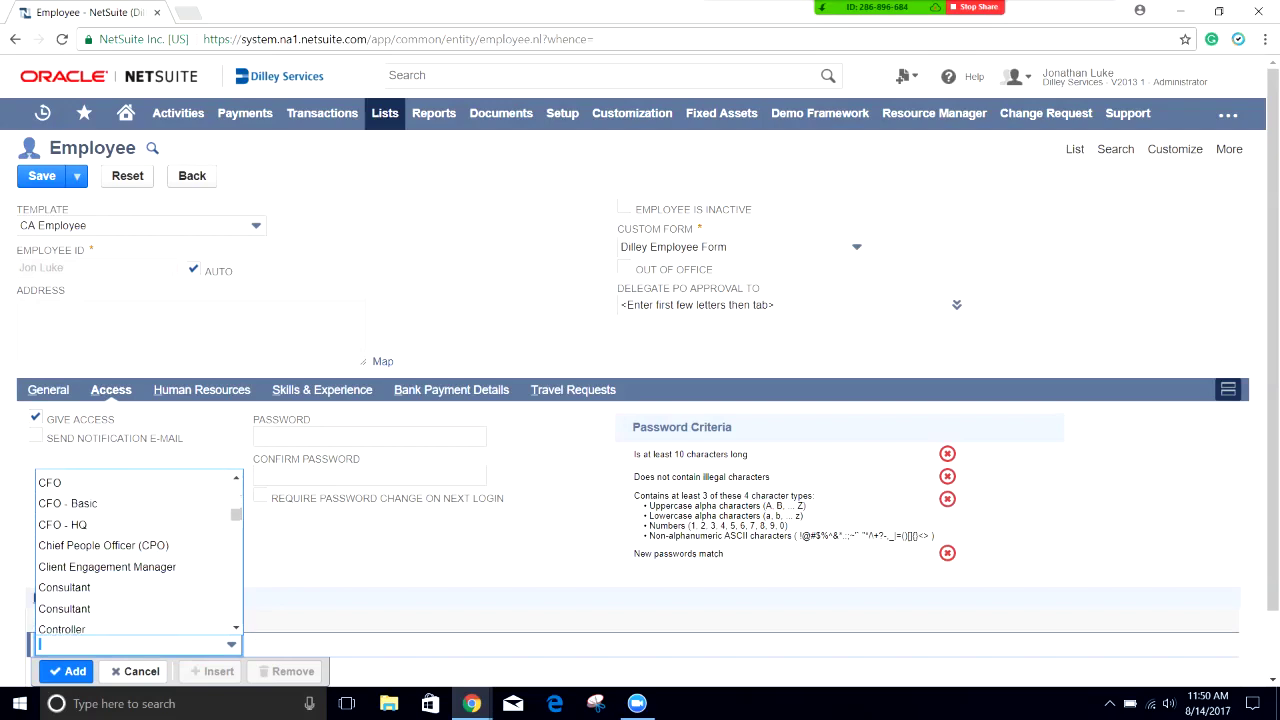
{"action": "scroll", "coordinate": [138, 550], "scroll_direction": "down", "scroll_amount": 3}
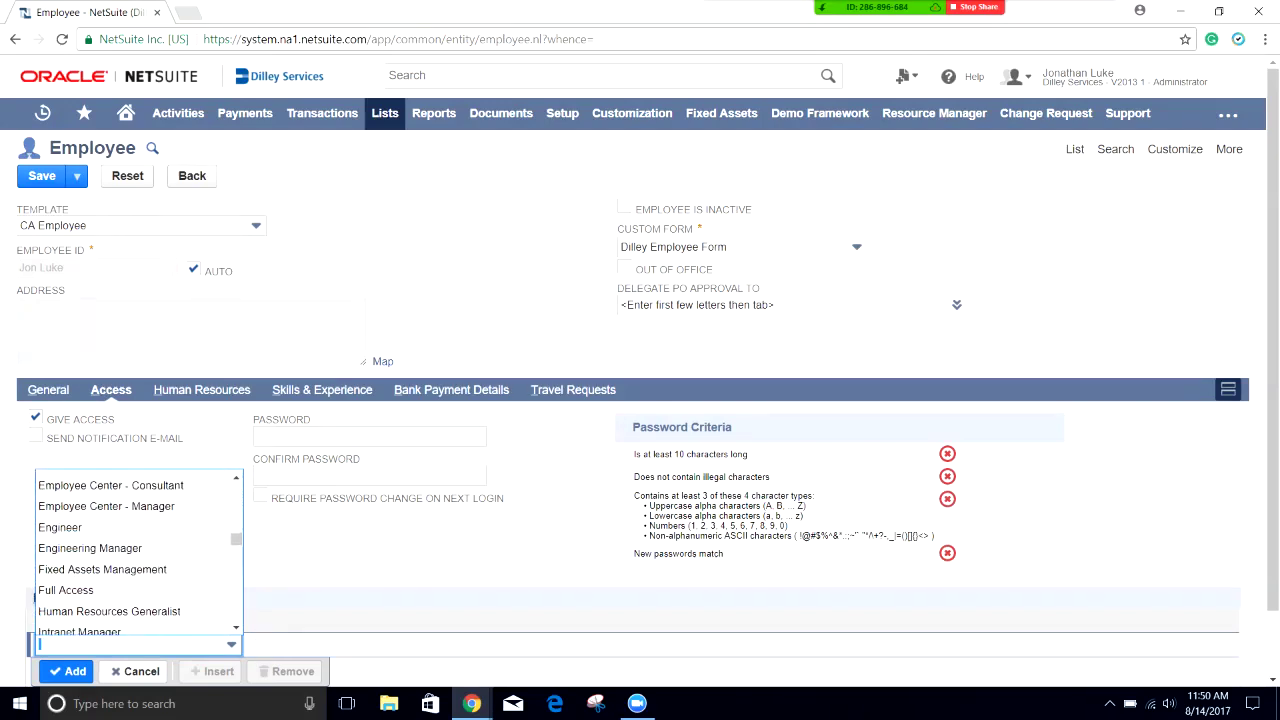
{"action": "scroll", "coordinate": [138, 550], "scroll_direction": "up", "scroll_amount": 2}
{"action": "left_click", "coordinate": [80, 548]}
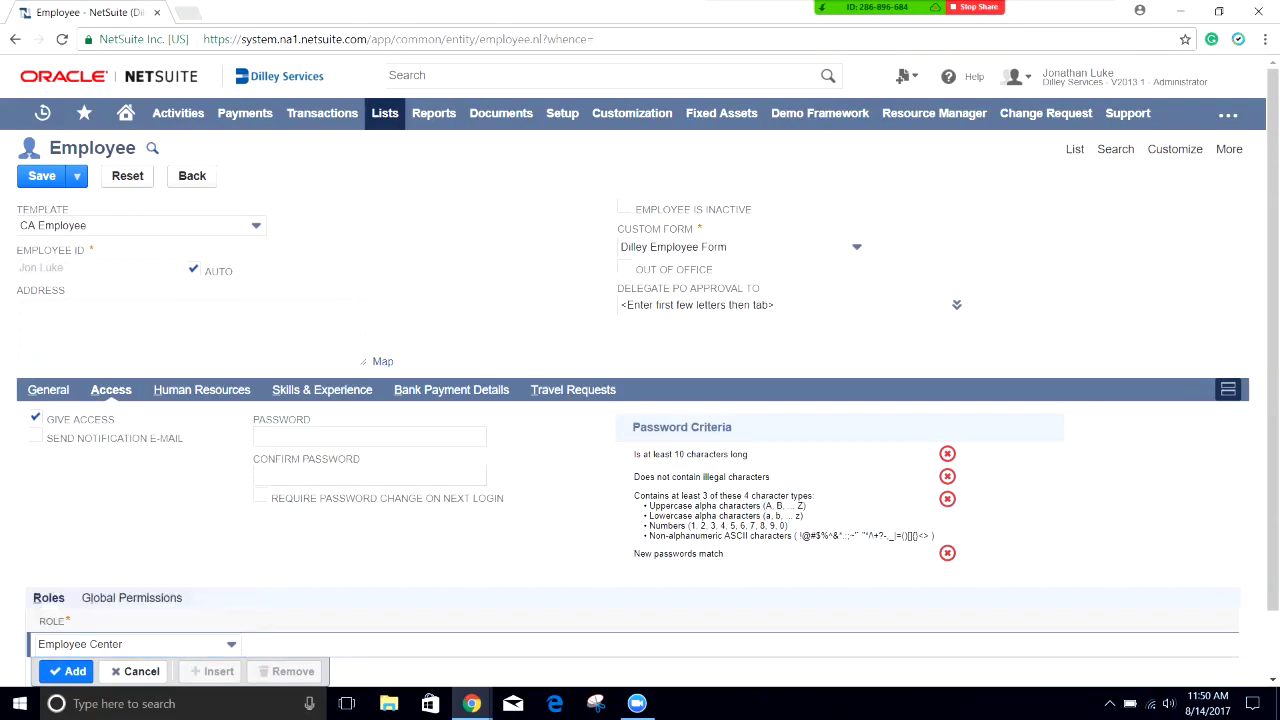
Step: Review the Human Resources subtab fields, then save the employee with Alt+S
{"action": "left_click", "coordinate": [201, 389]}
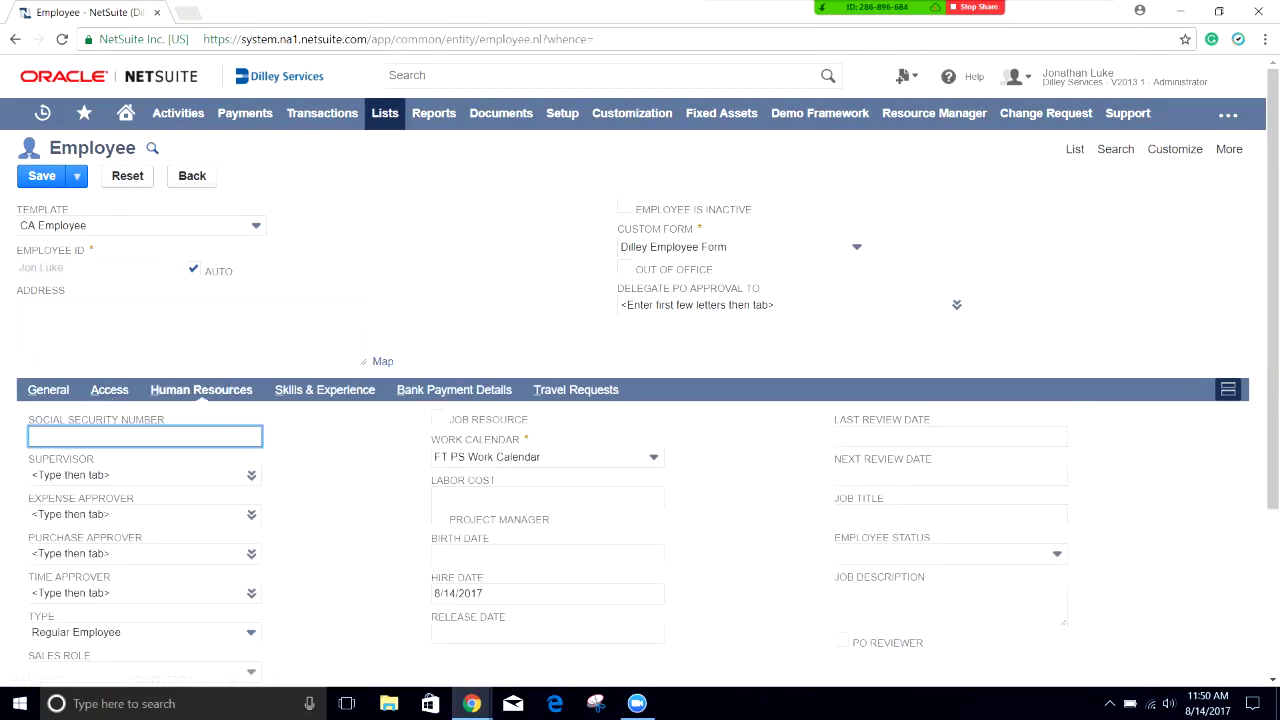
{"action": "scroll", "coordinate": [201, 389], "scroll_direction": "down", "scroll_amount": 1}
{"action": "scroll", "coordinate": [640, 400], "scroll_direction": "down", "scroll_amount": 1}
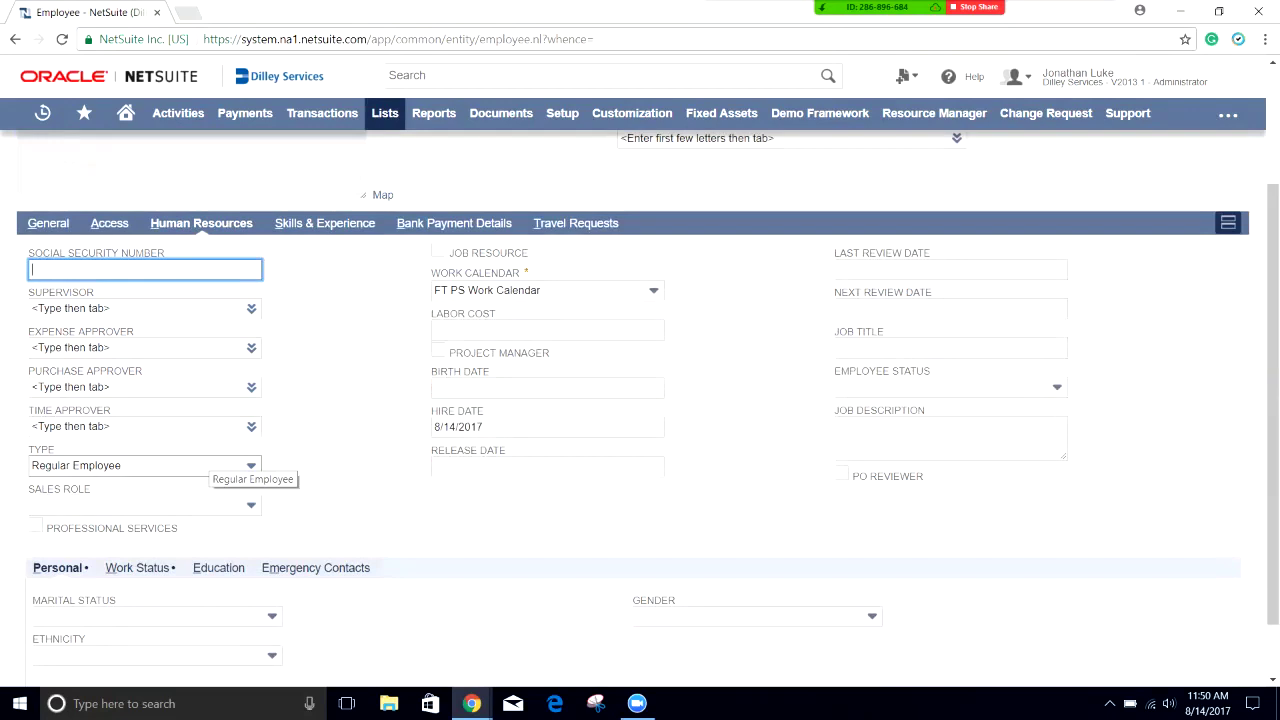
{"action": "scroll", "coordinate": [250, 465], "scroll_direction": "down", "scroll_amount": 1}
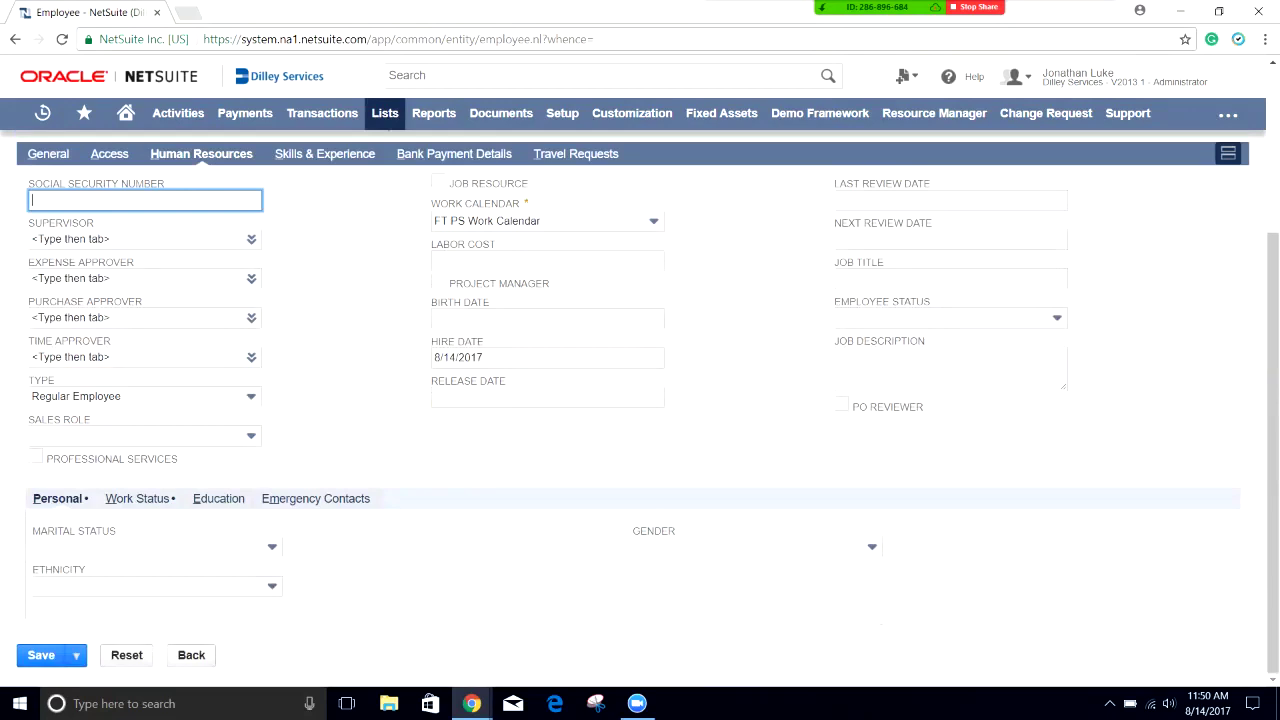
{"action": "scroll", "coordinate": [640, 400], "scroll_direction": "up", "scroll_amount": 3}
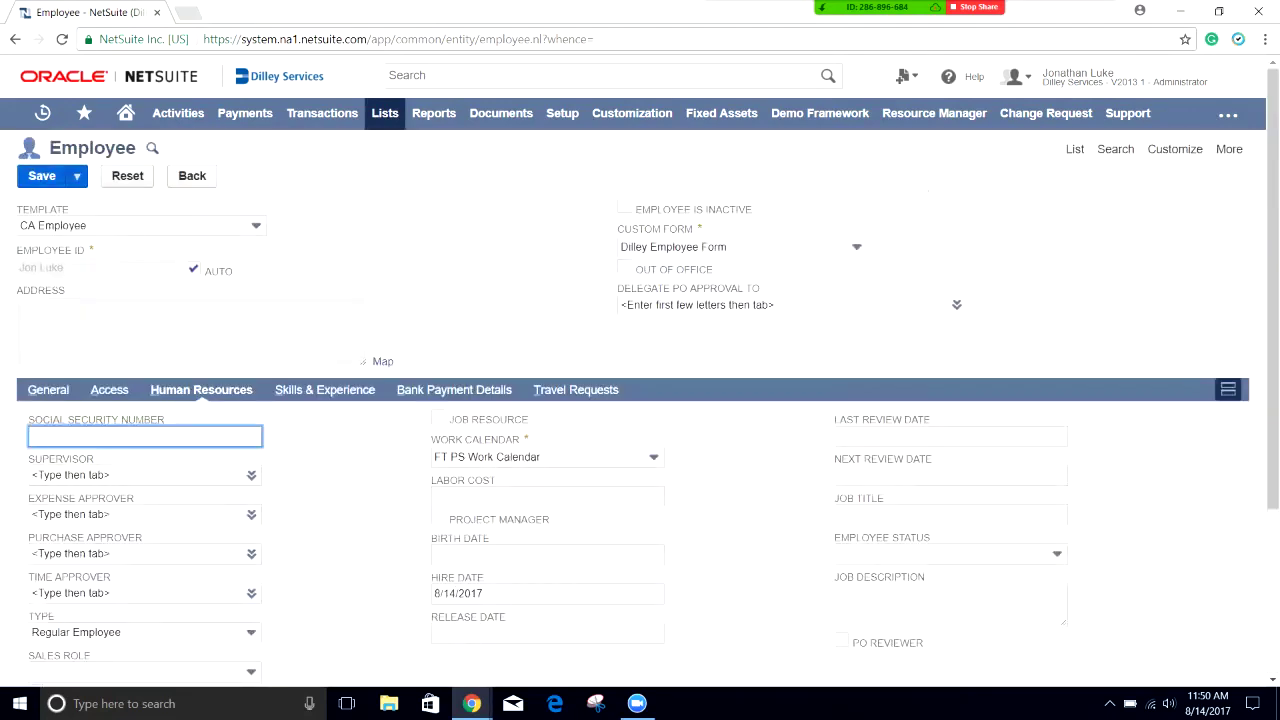
{"action": "key", "text": "alt+s"}
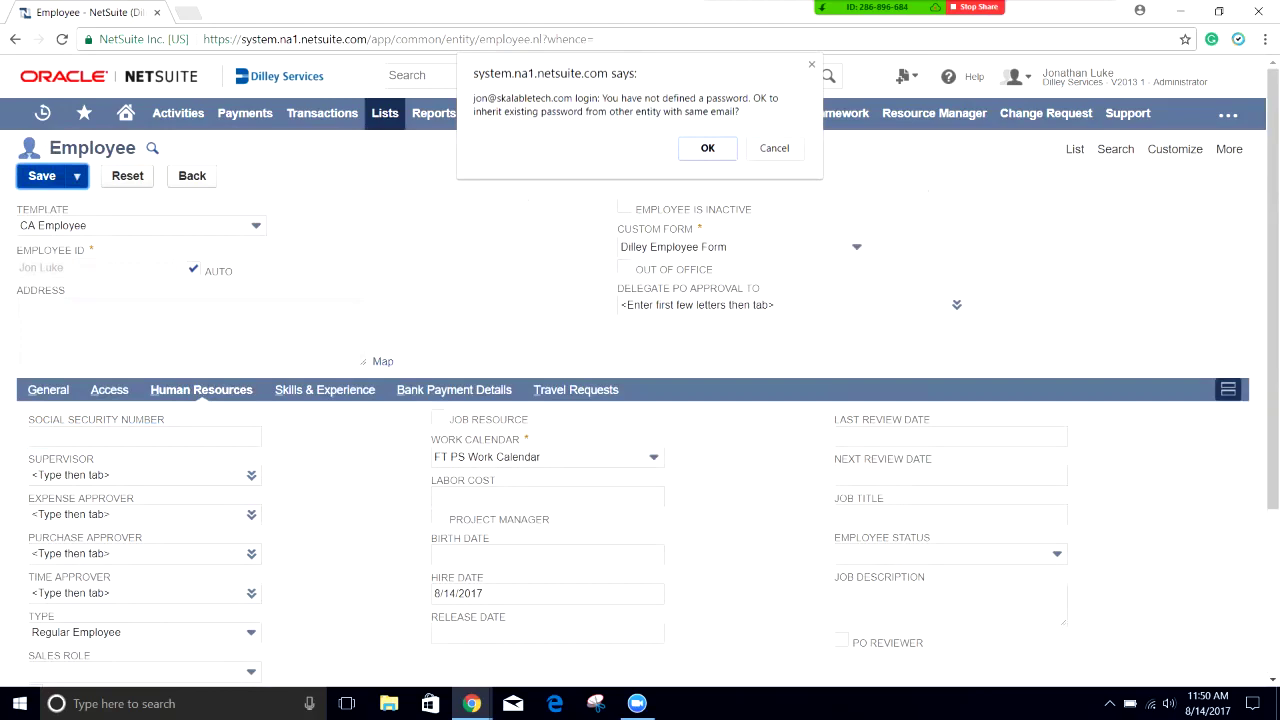
Step: Accept inheriting the existing password for the employee's login
{"action": "key", "text": "Return"}
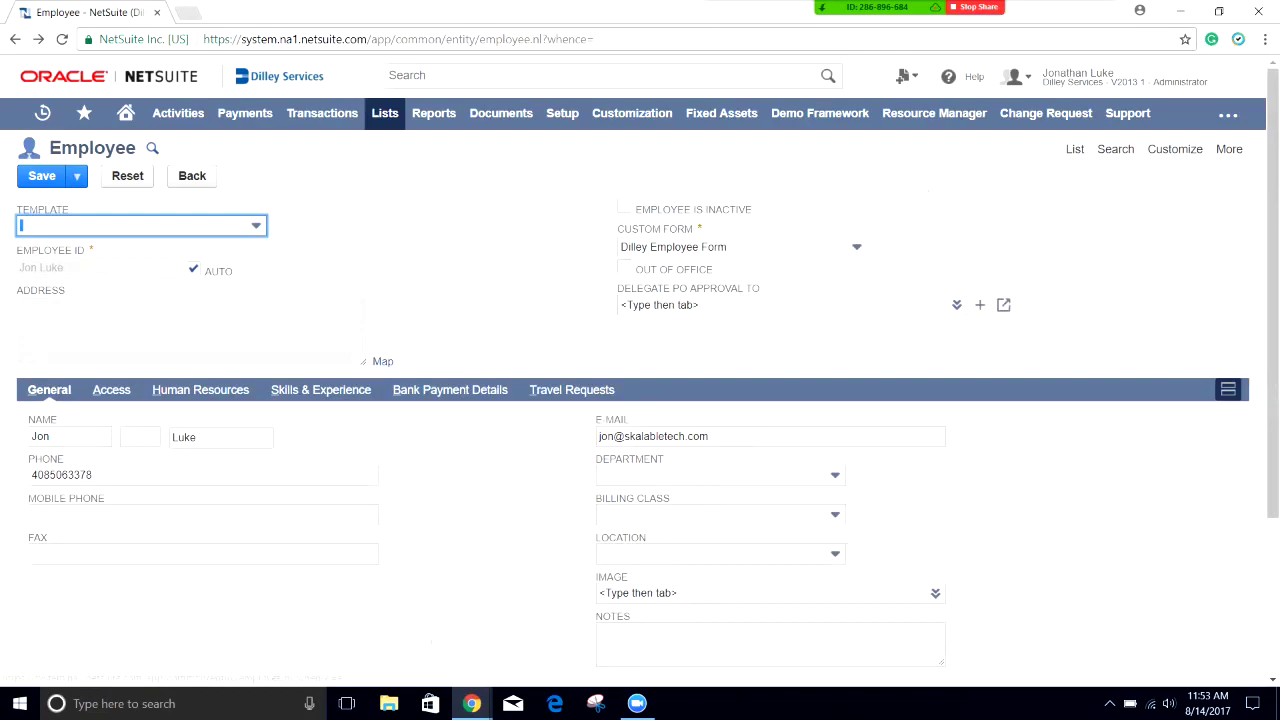
Step: Pick the suggested PO approval delegate and check Out of Office
{"action": "left_click", "coordinate": [640, 305]}
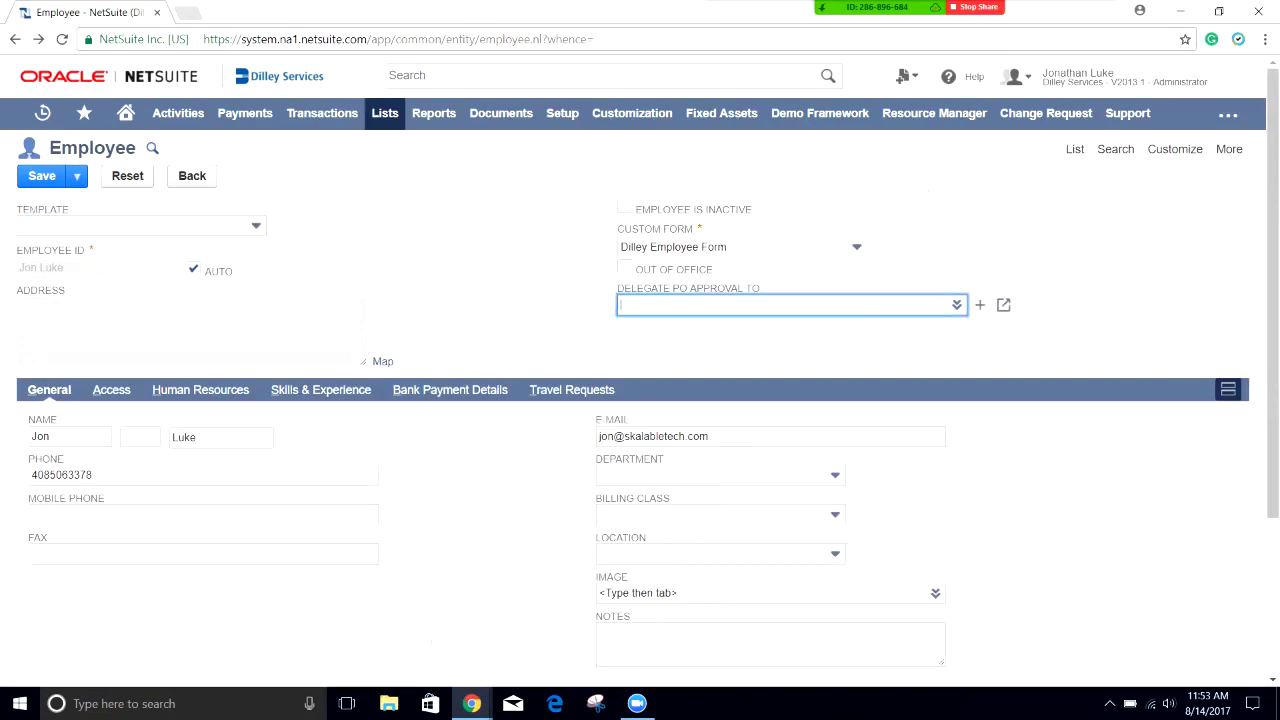
{"action": "type", "text": "jon"}
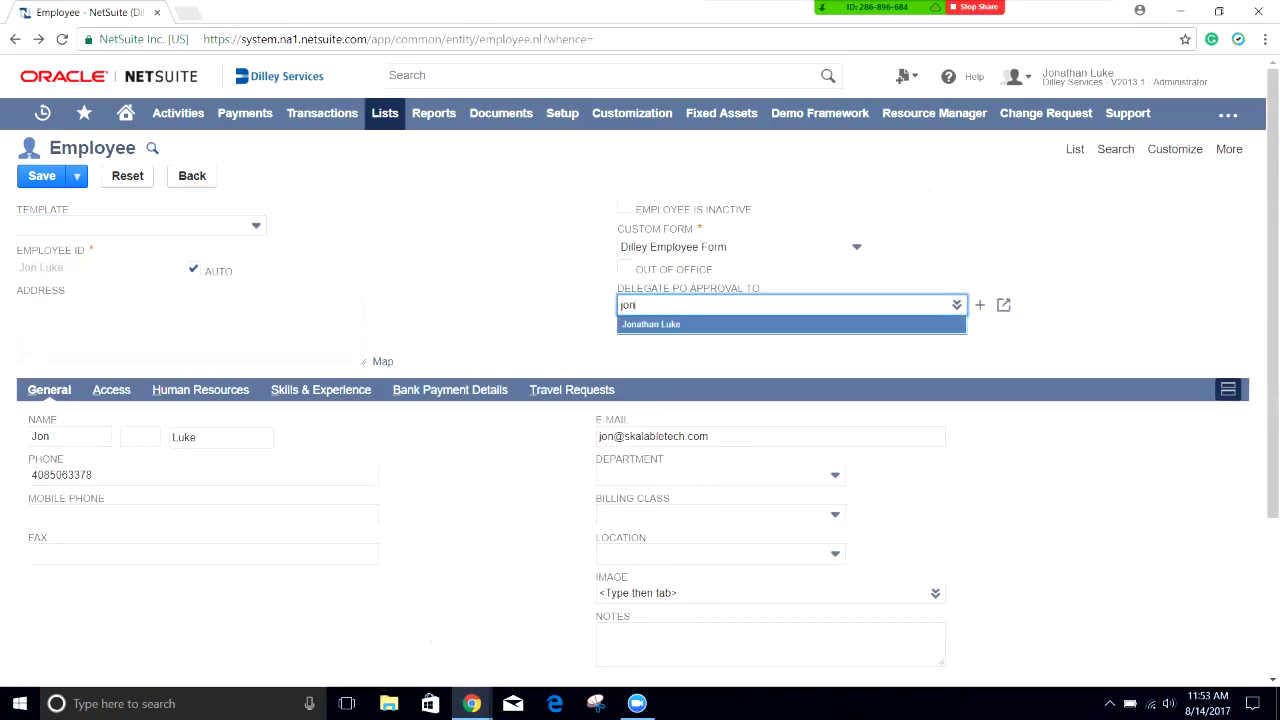
{"action": "key", "text": "Return"}
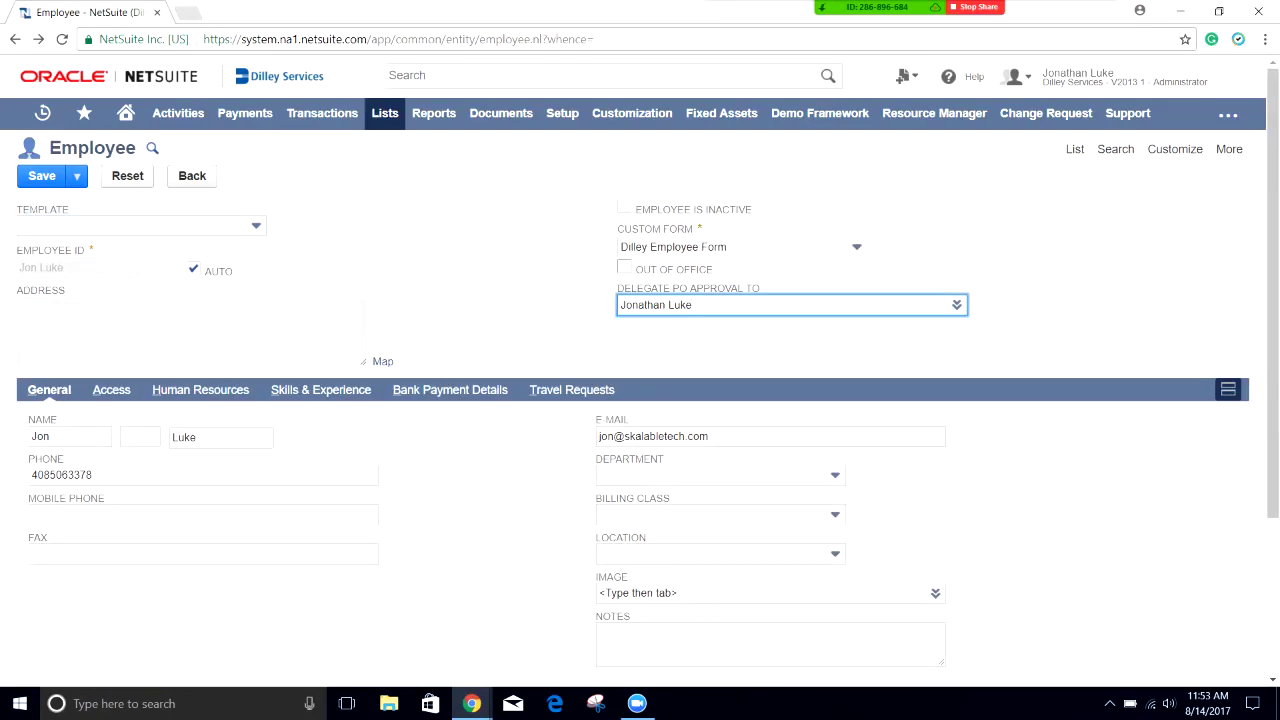
{"action": "left_click", "coordinate": [624, 266]}
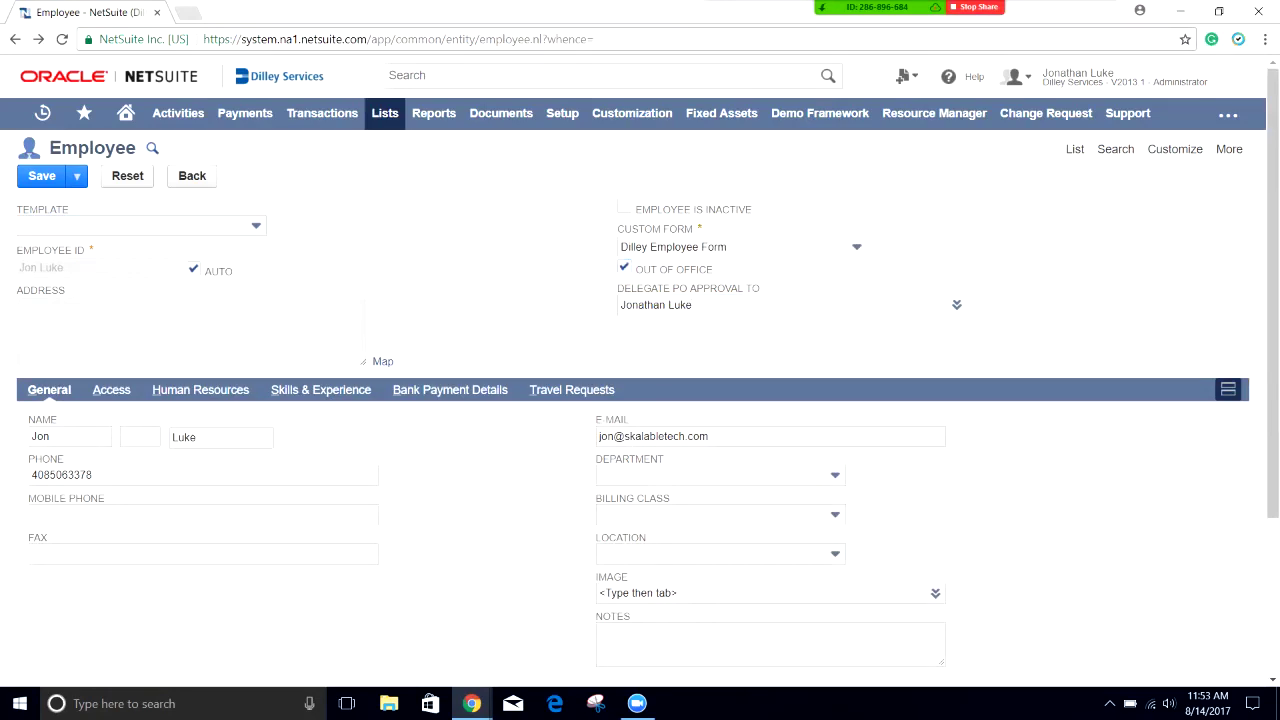
Step: Dismiss the missing-role warning, re-check Give Access, and save the employee
{"action": "key", "text": "alt+s"}
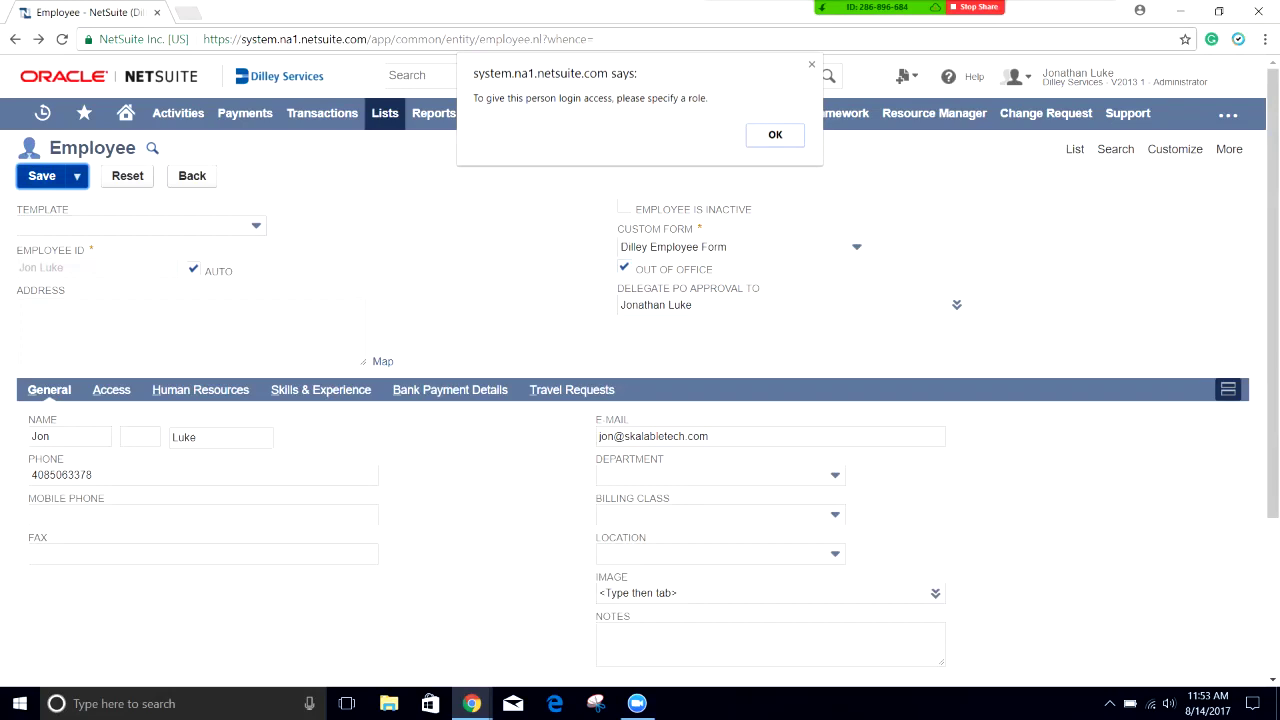
{"action": "key", "text": "Return"}
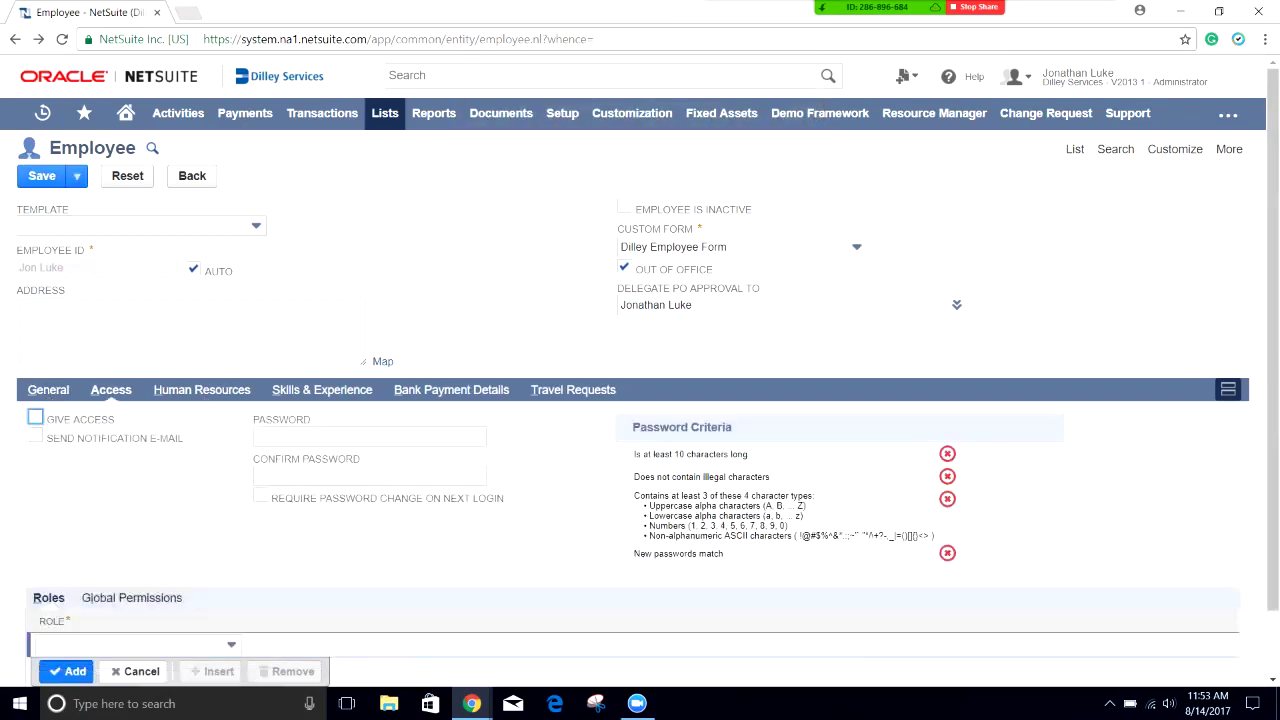
{"action": "left_click", "coordinate": [35, 417]}
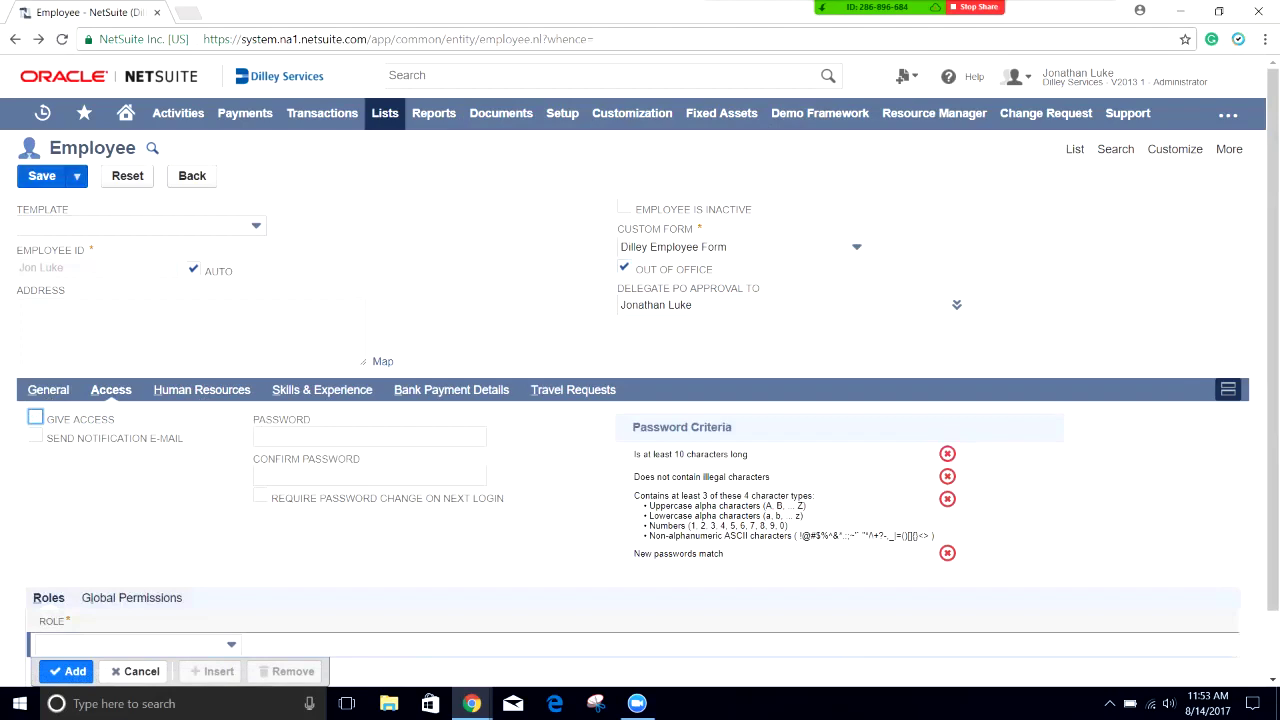
{"action": "left_click", "coordinate": [42, 175]}
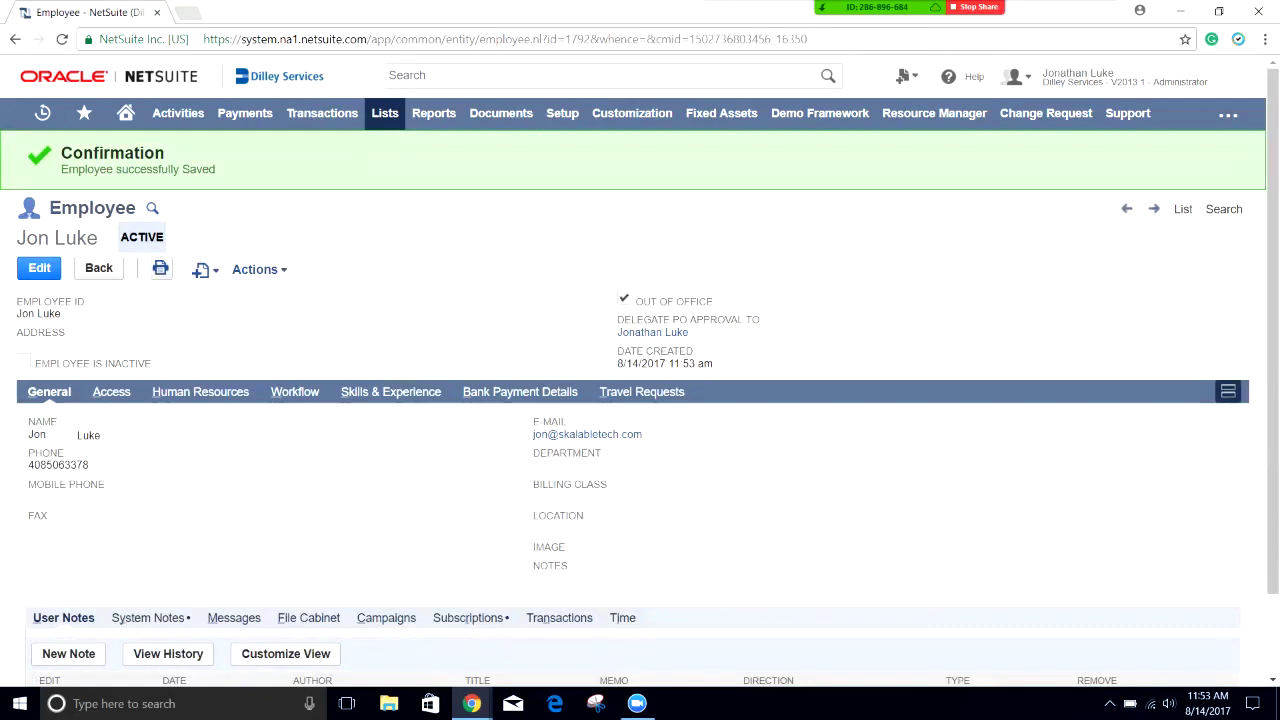
Step: Open a new expense report via Transactions > Employees > Enter Expense Reports
{"action": "mouse_move", "coordinate": [385, 113]}
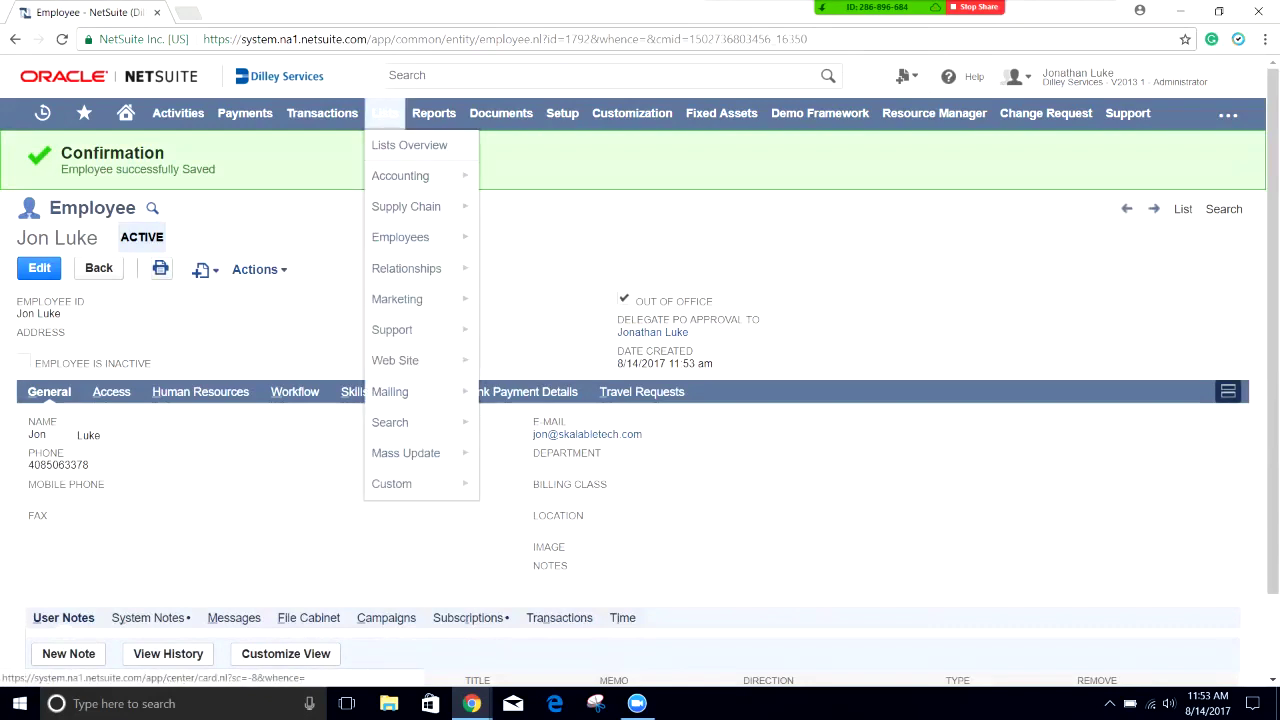
{"action": "mouse_move", "coordinate": [322, 113]}
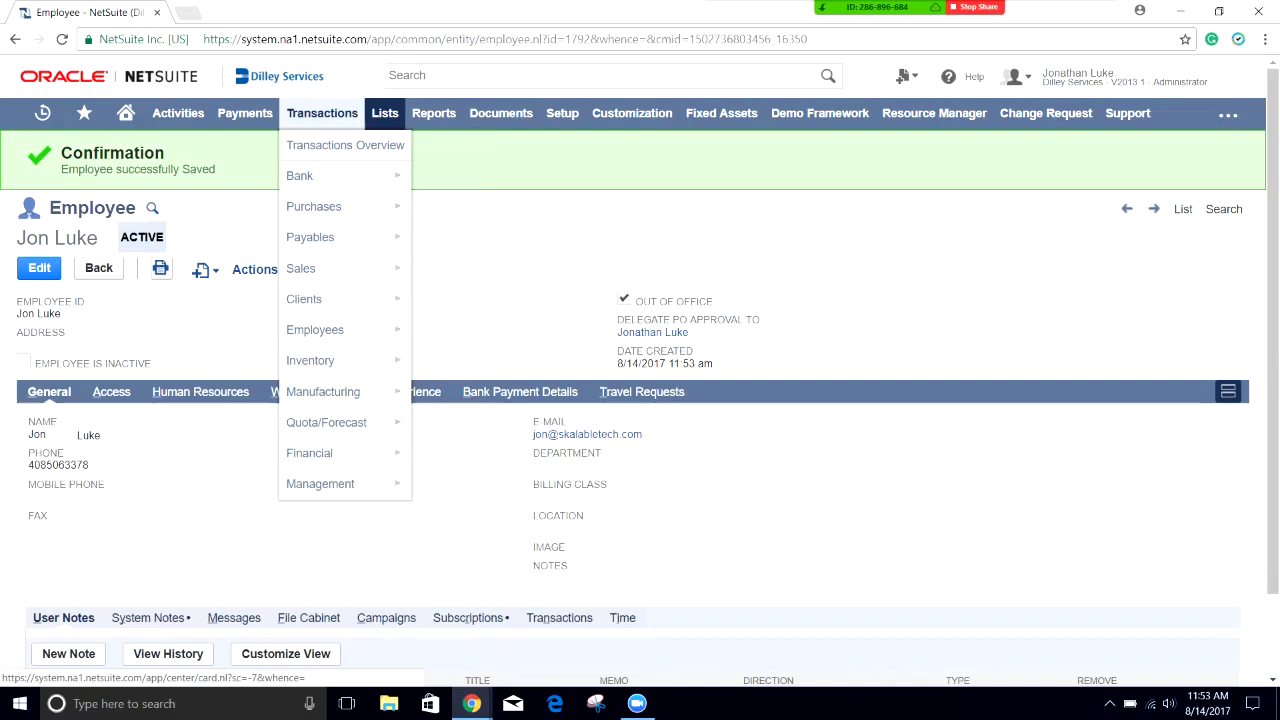
{"action": "mouse_move", "coordinate": [330, 329]}
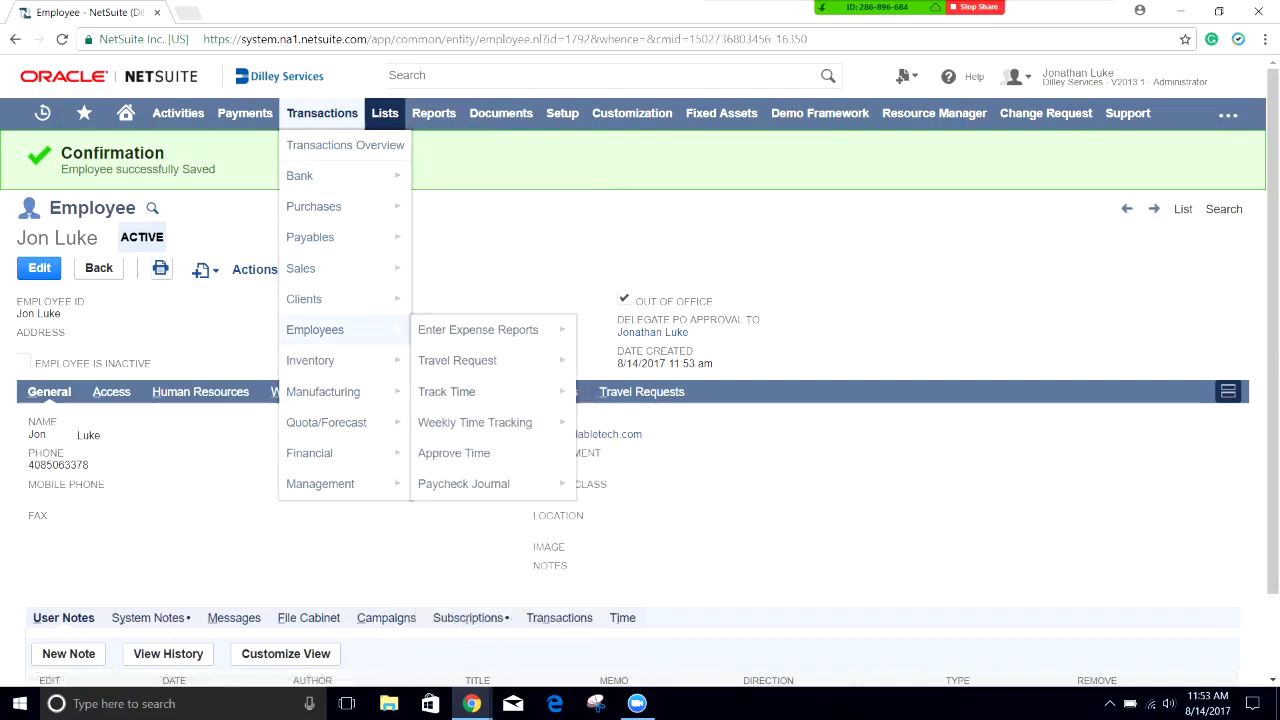
{"action": "mouse_move", "coordinate": [478, 329]}
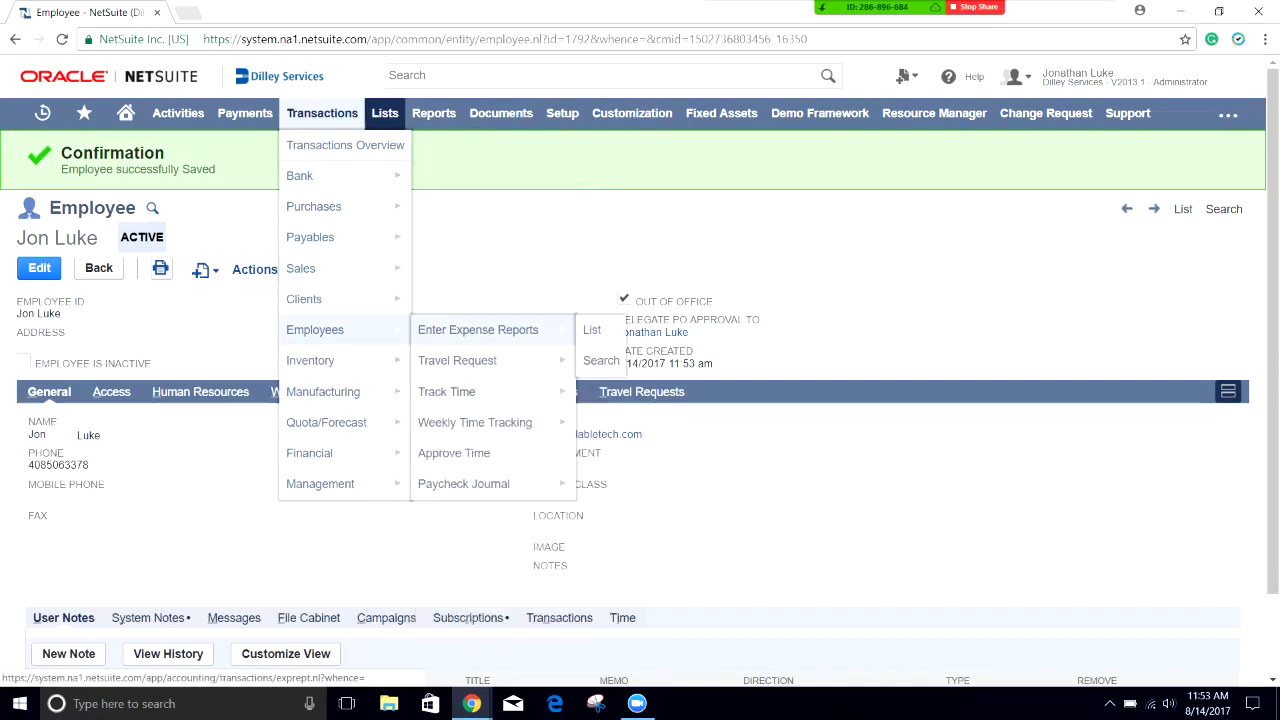
{"action": "left_click", "coordinate": [478, 329]}
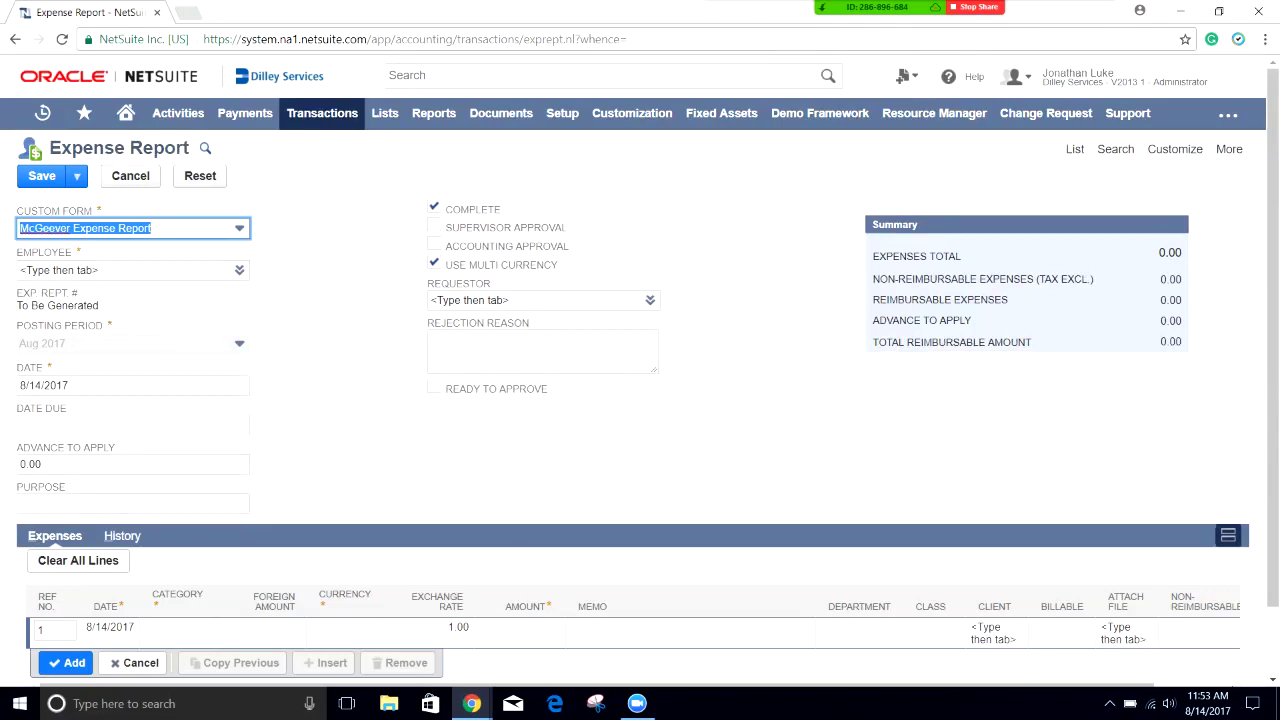
{"action": "key", "text": "Tab"}
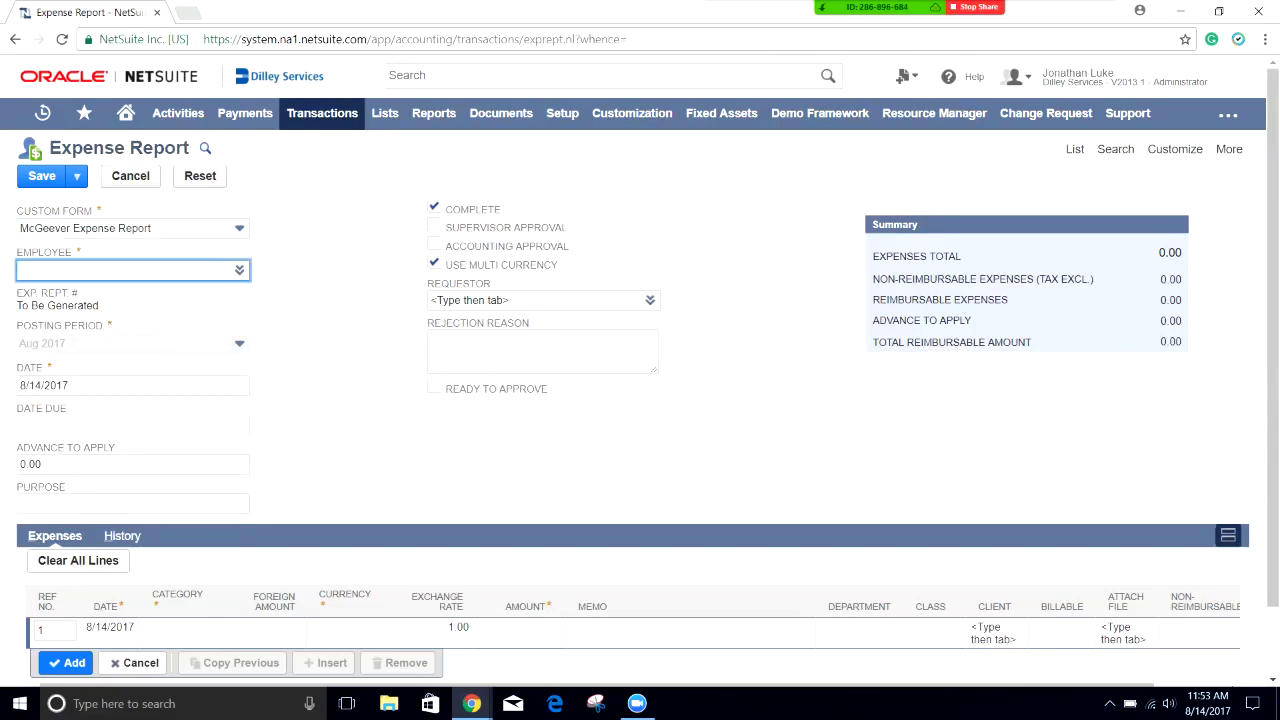
{"action": "type", "text": "jon"}
{"action": "key", "text": "Return"}
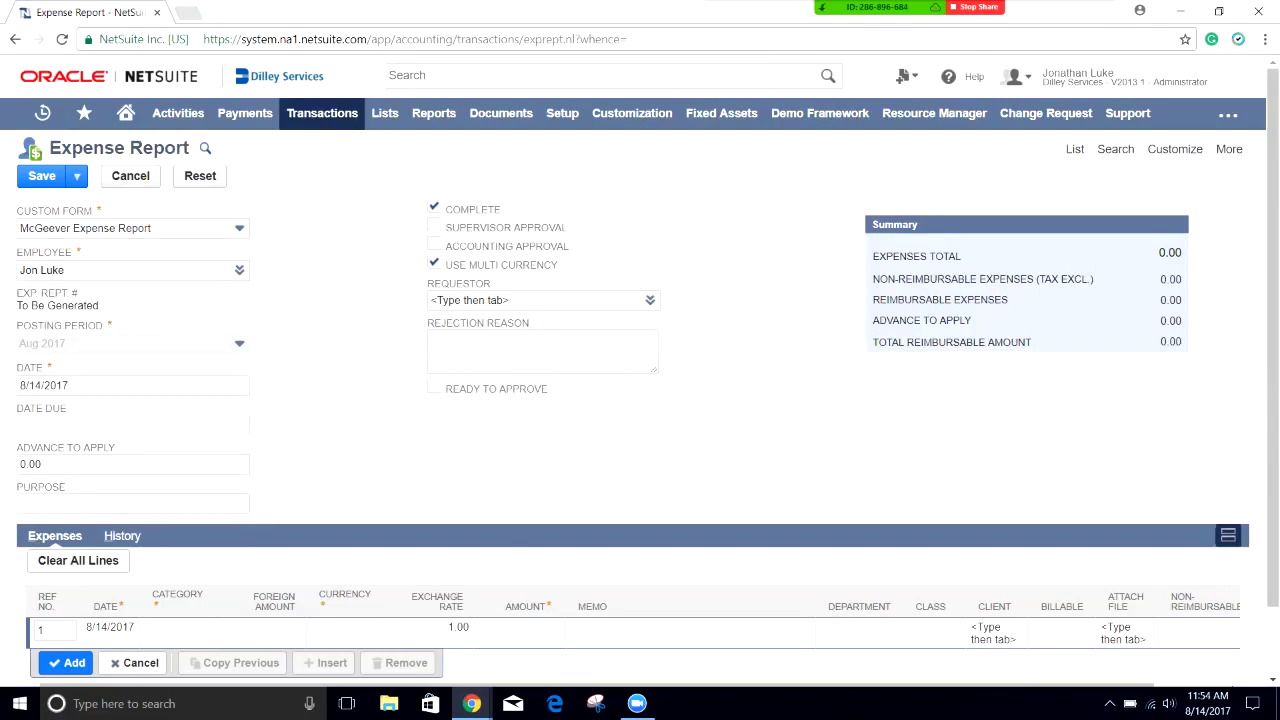
Step: Start expense line 1 with category Hotel, currency USA and amount 400
{"action": "scroll", "coordinate": [640, 400], "scroll_direction": "down", "scroll_amount": 1}
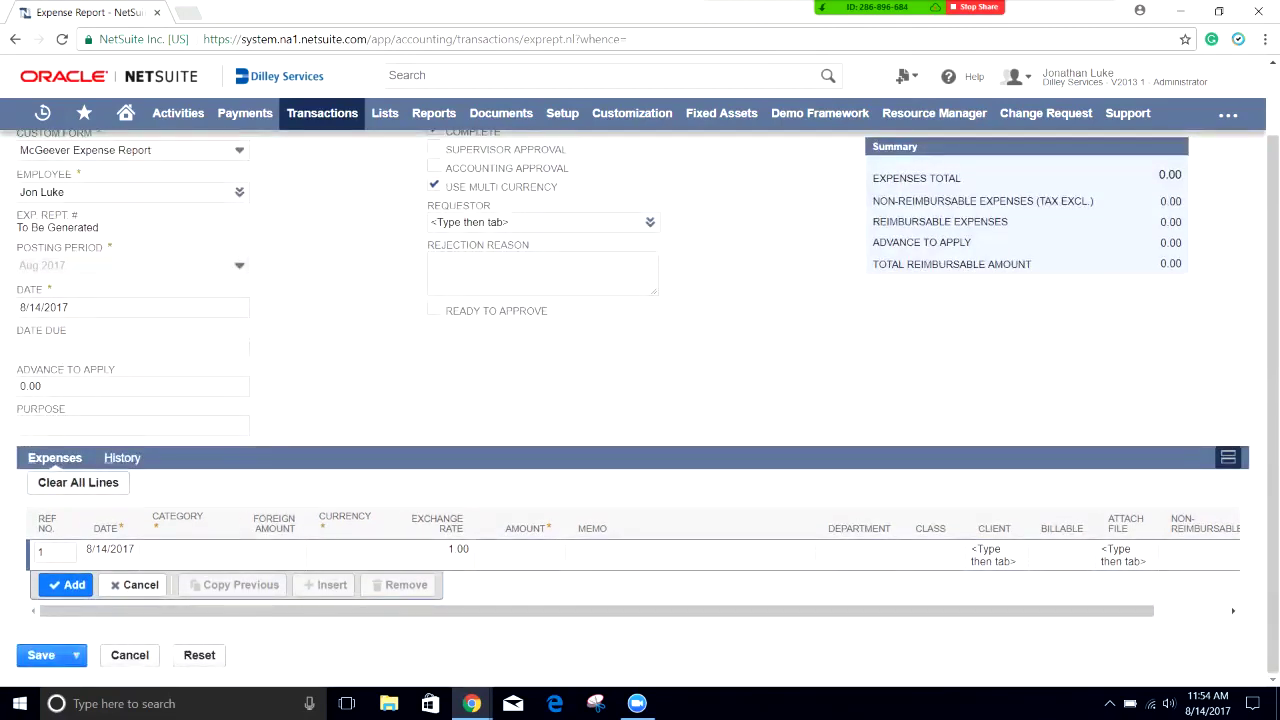
{"action": "left_click", "coordinate": [177, 549]}
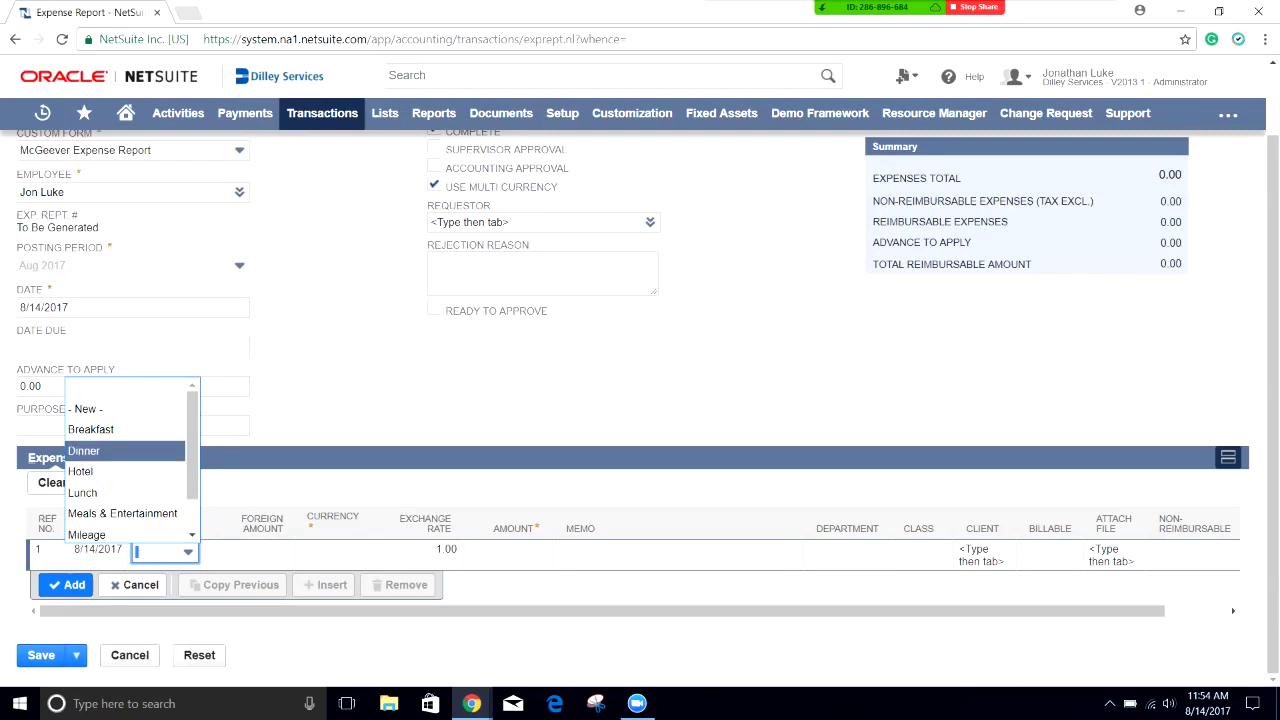
{"action": "key", "text": "Down"}
{"action": "key", "text": "Down"}
{"action": "key", "text": "Down"}
{"action": "key", "text": "Up"}
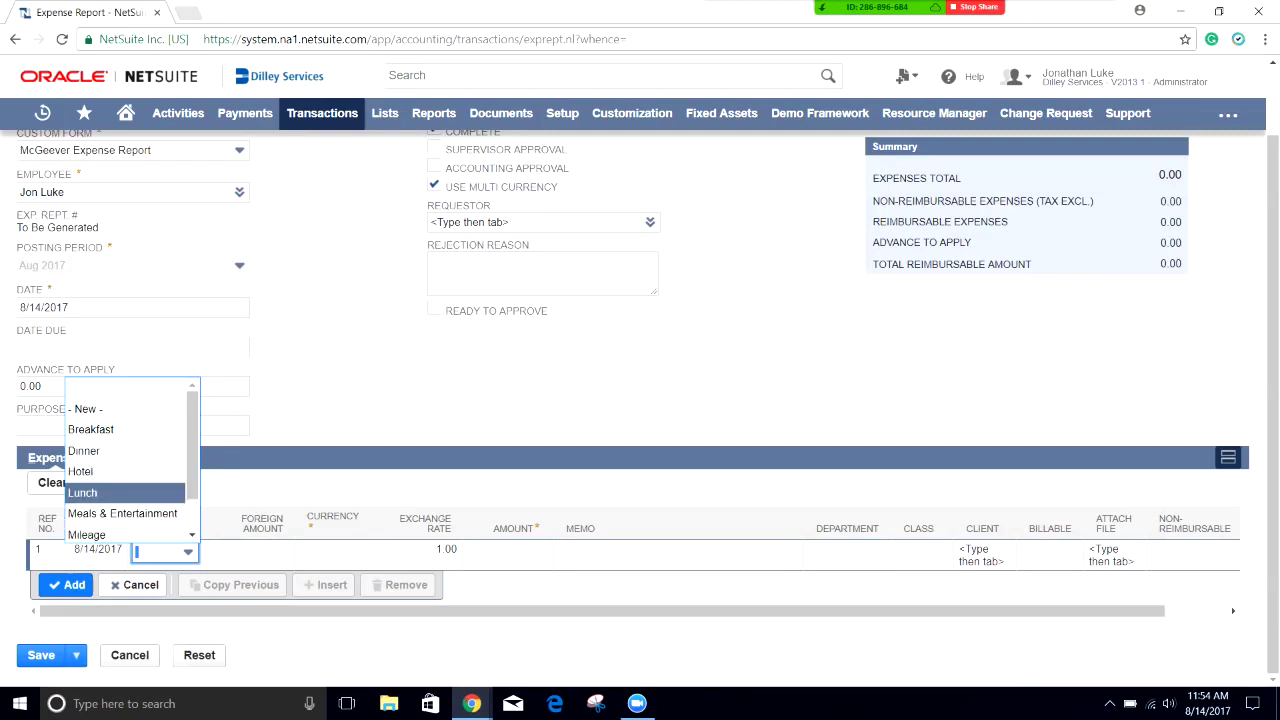
{"action": "key", "text": "Up"}
{"action": "key", "text": "Up"}
{"action": "key", "text": "Down"}
{"action": "key", "text": "Down"}
{"action": "key", "text": "Down"}
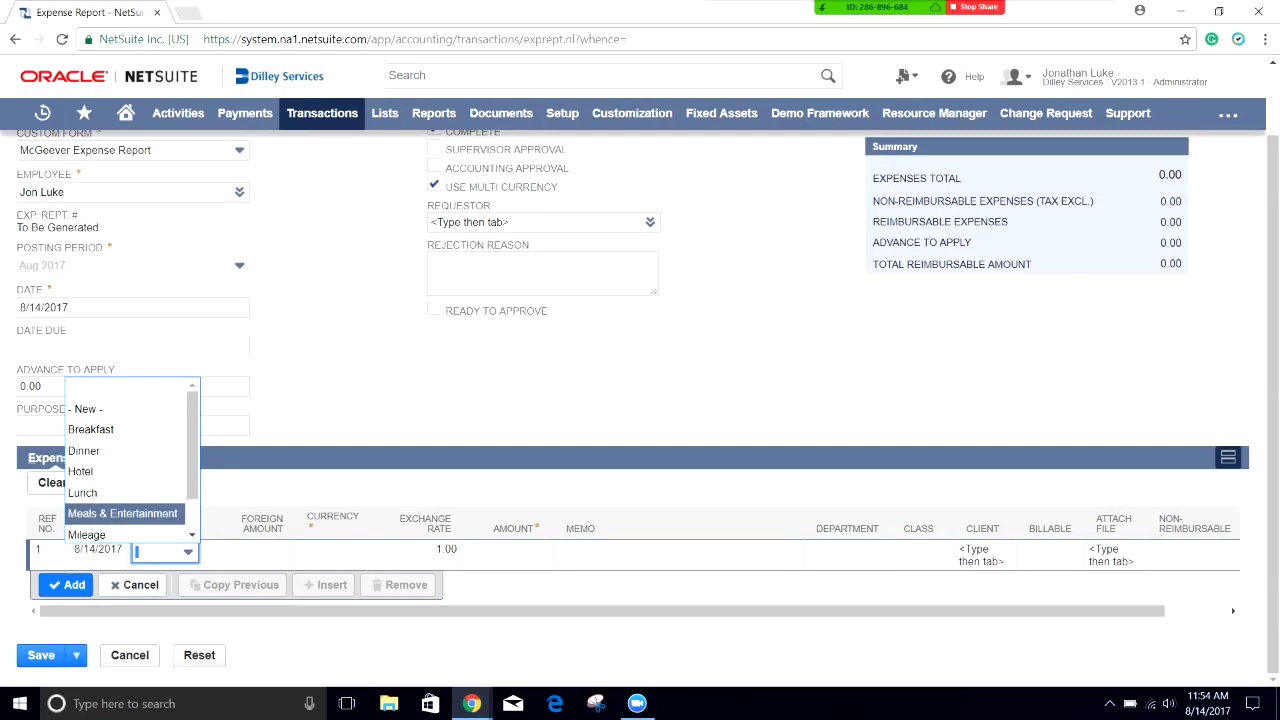
{"action": "key", "text": "Down"}
{"action": "key", "text": "Down"}
{"action": "key", "text": "Up"}
{"action": "key", "text": "Up"}
{"action": "key", "text": "Up"}
{"action": "key", "text": "Up"}
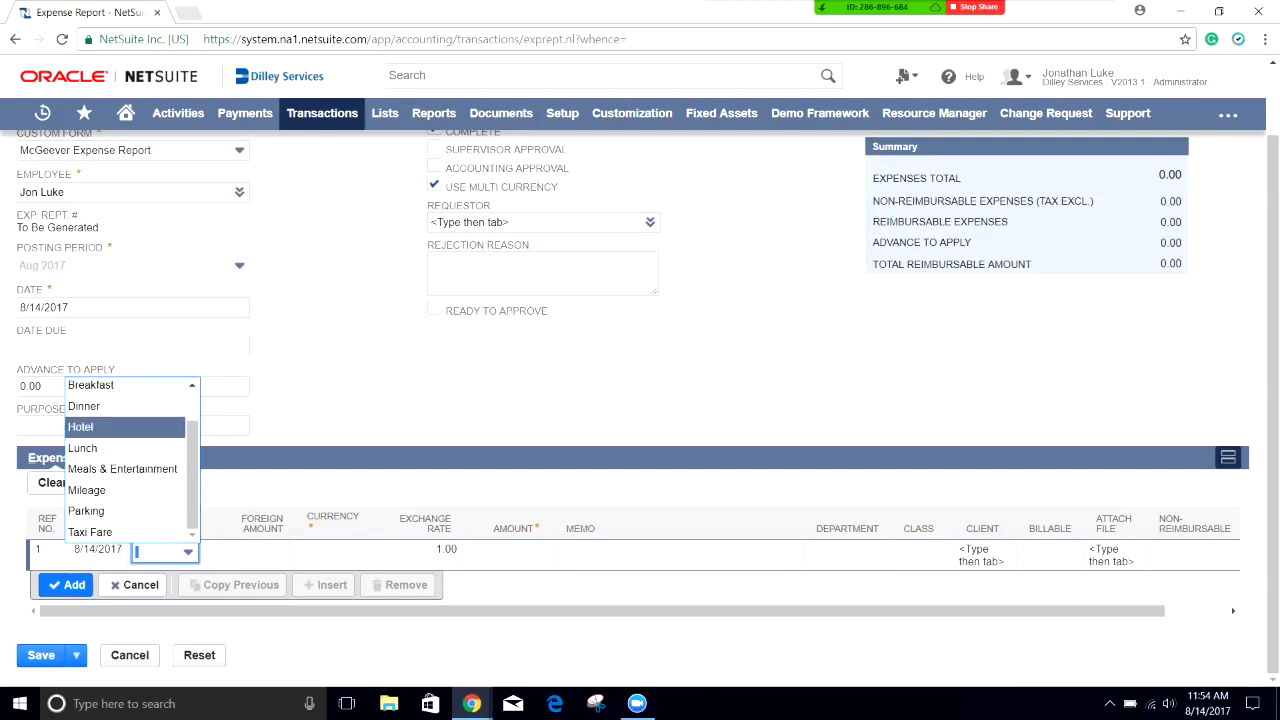
{"action": "key", "text": "Return"}
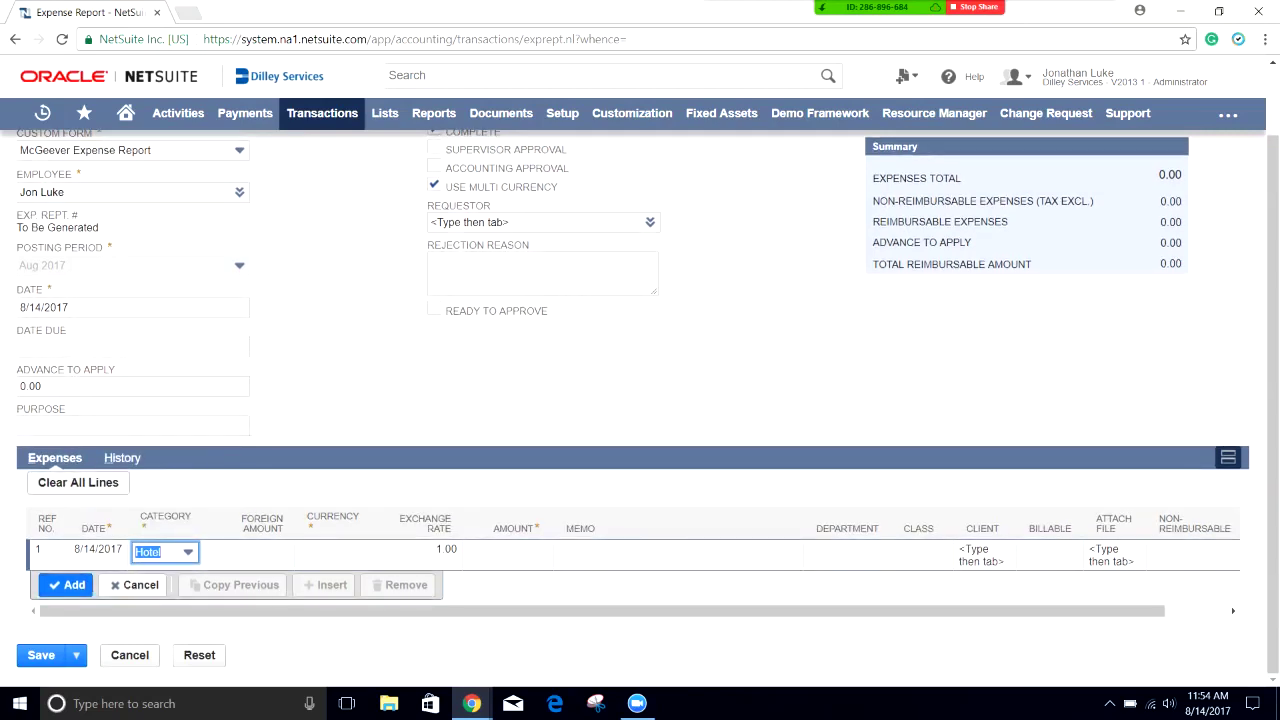
{"action": "key", "text": "Tab"}
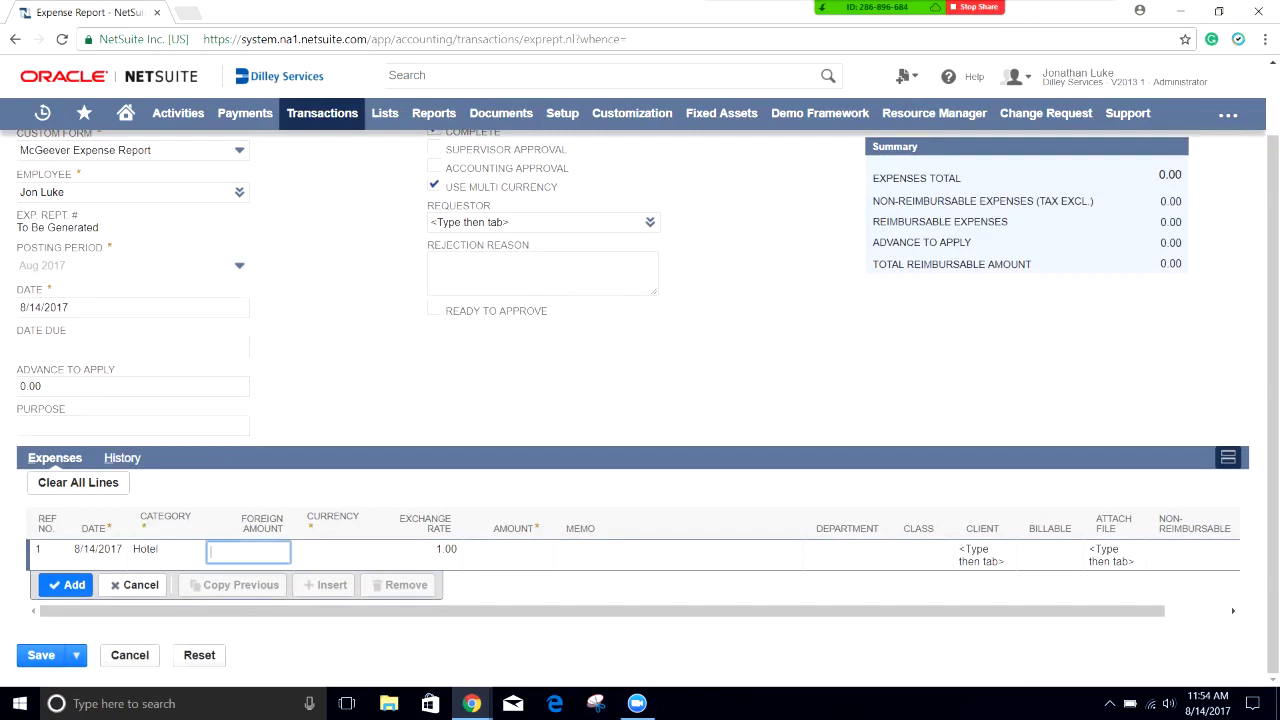
{"action": "key", "text": "Tab"}
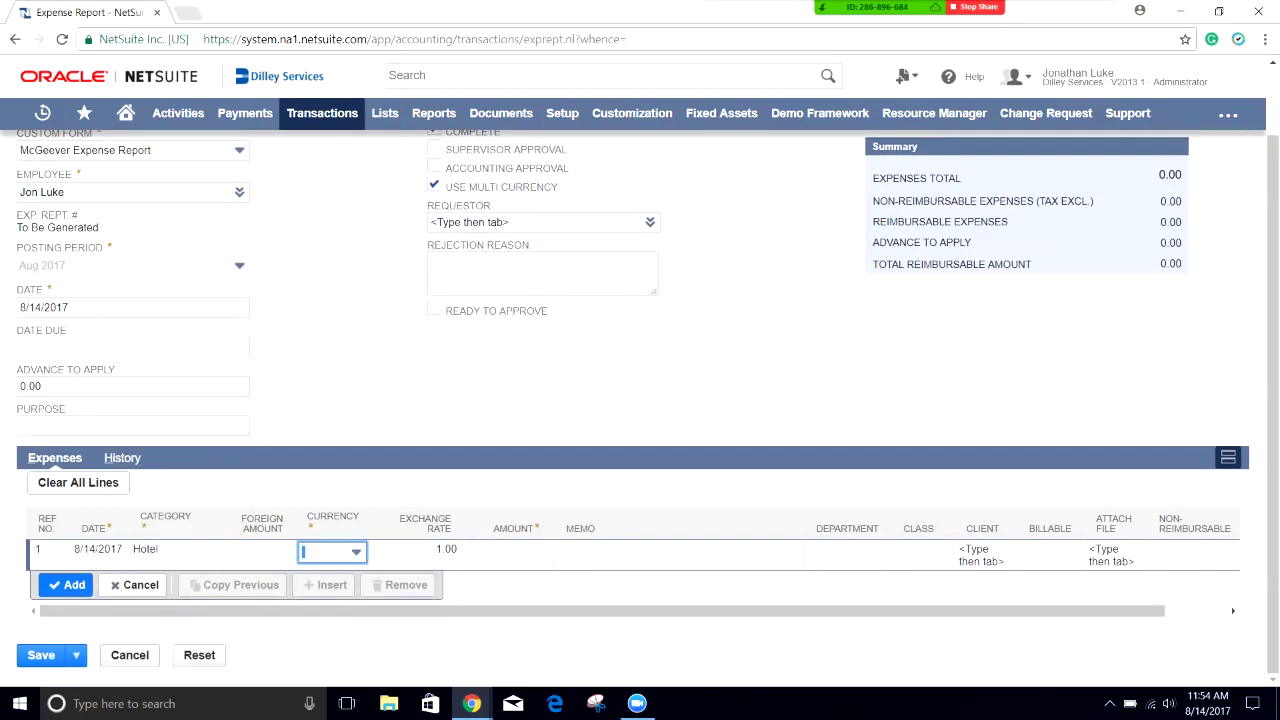
{"action": "key", "text": "Down"}
{"action": "key", "text": "Down"}
{"action": "key", "text": "Down"}
{"action": "key", "text": "Down"}
{"action": "key", "text": "Down"}
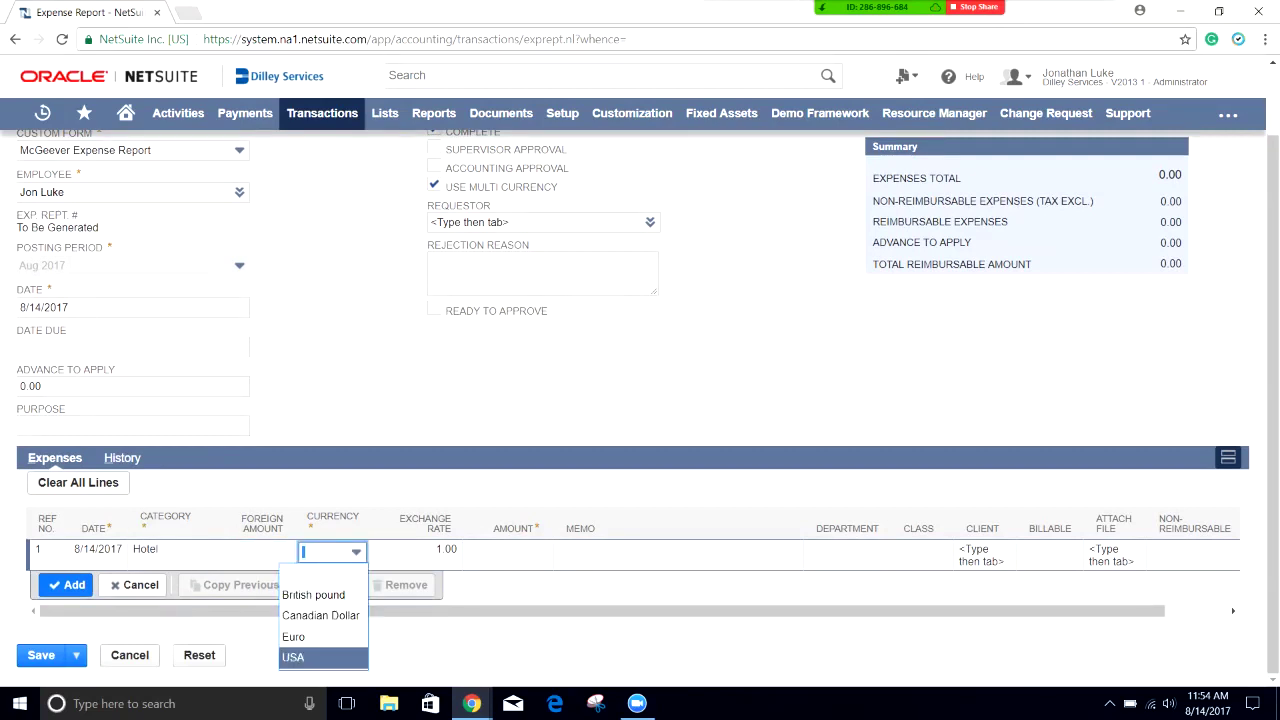
{"action": "key", "text": "Return"}
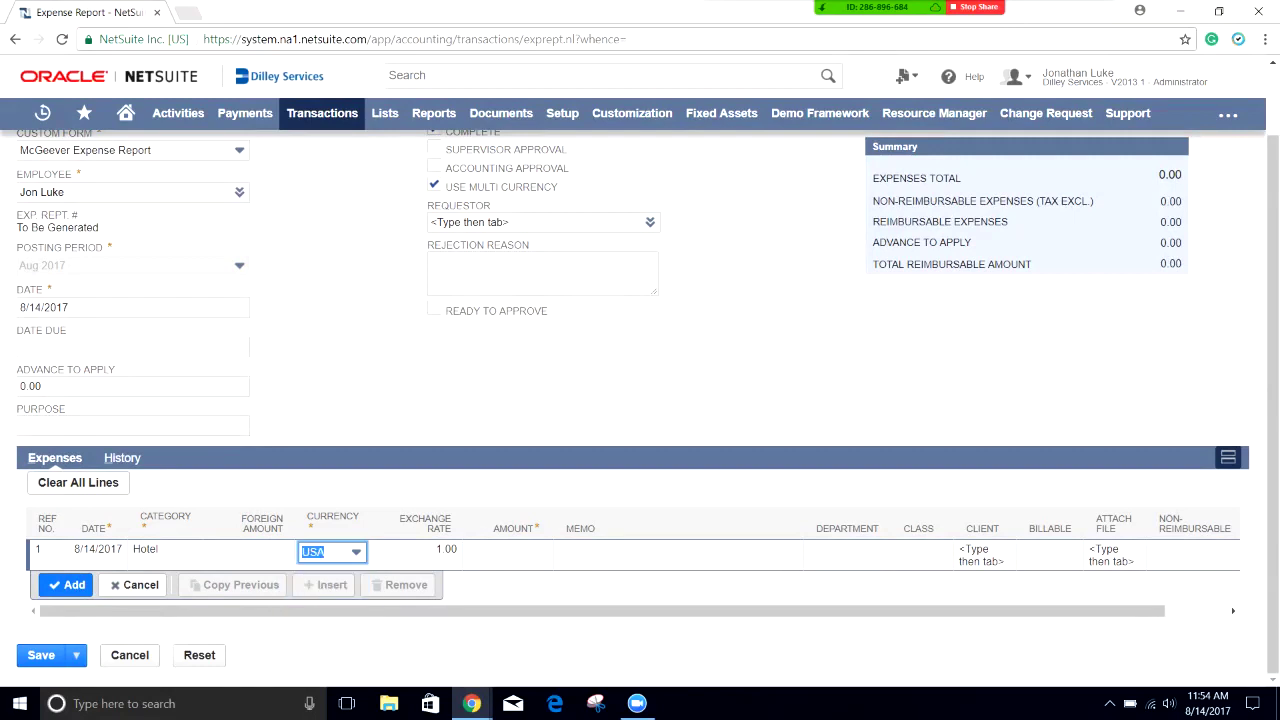
{"action": "key", "text": "Tab"}
{"action": "key", "text": "Tab"}
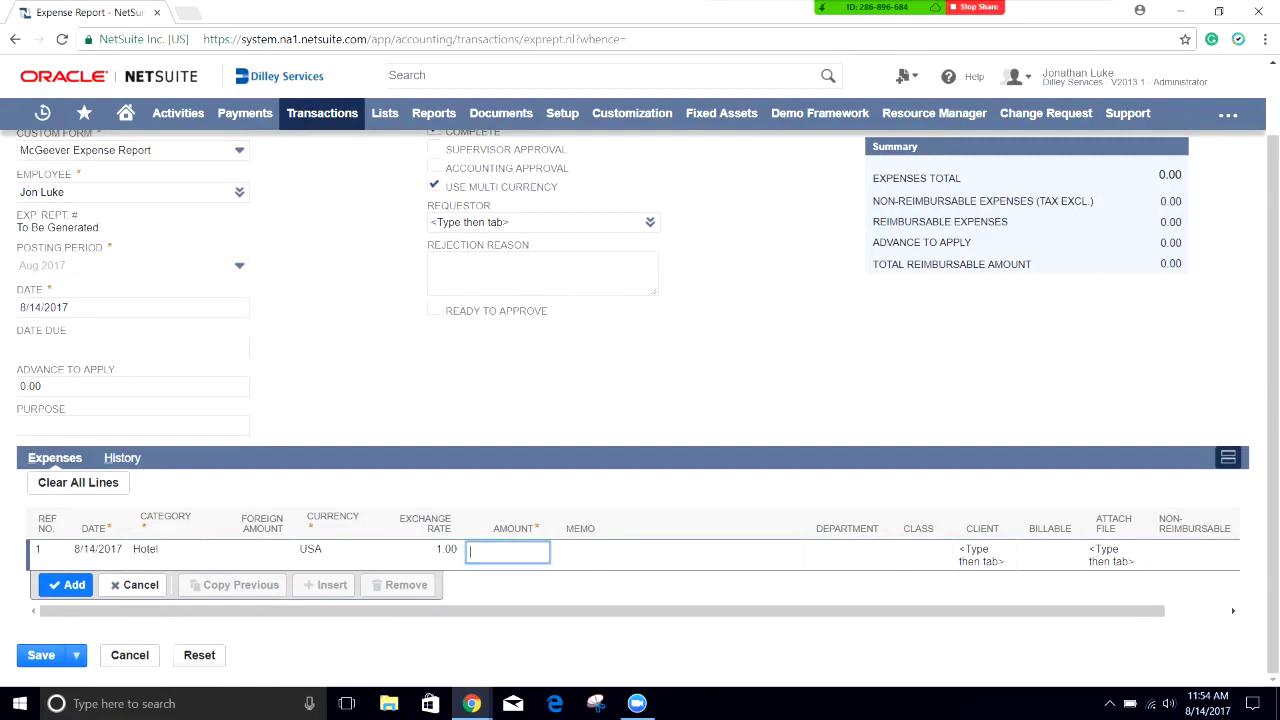
{"action": "type", "text": "400"}
{"action": "key", "text": "Tab"}
Step: Give the Hotel line memo 'NetSuite World Hotel', department Support, class NetSuite, and add it
{"action": "type", "text": "N"}
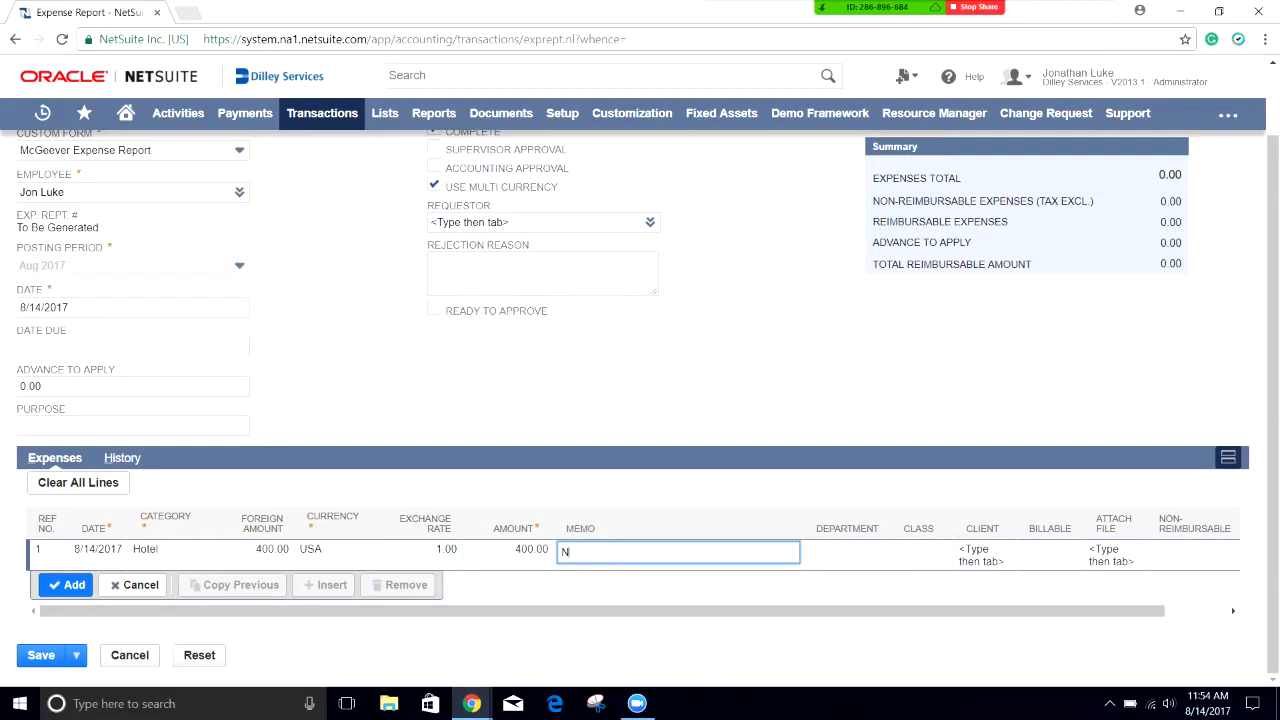
{"action": "type", "text": "etSuite World Hotel"}
{"action": "key", "text": "Tab"}
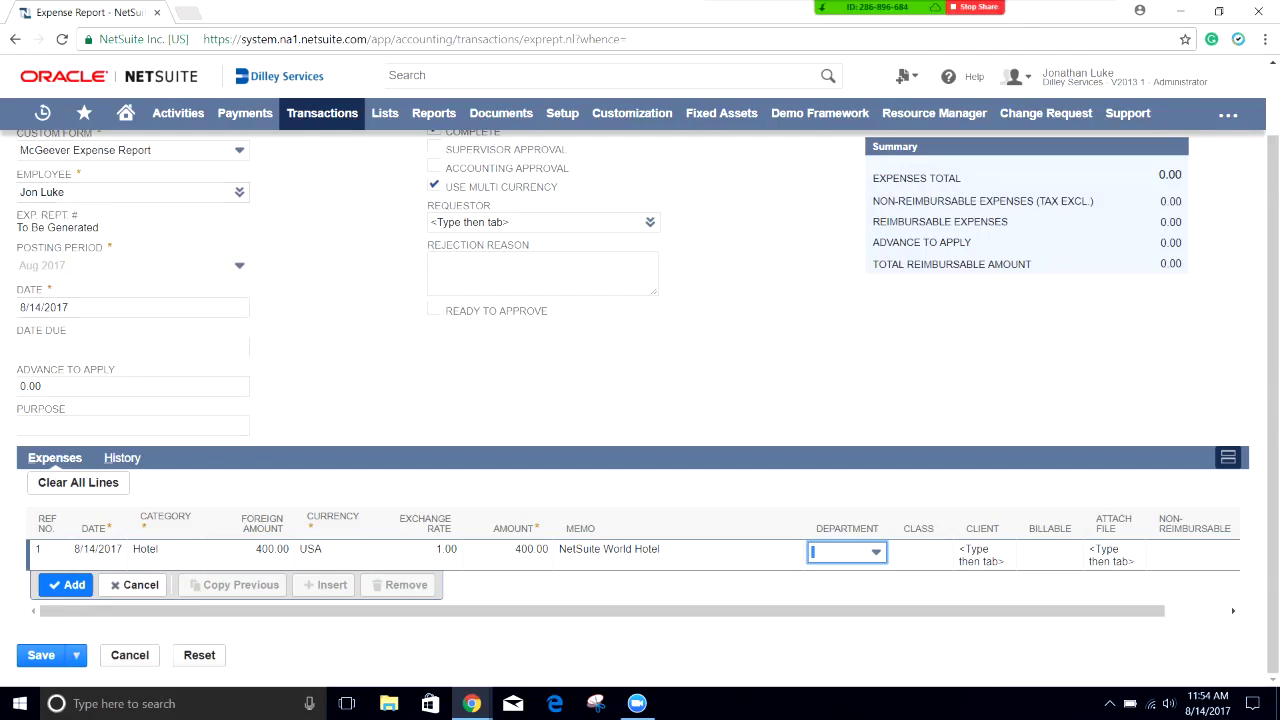
{"action": "key", "text": "Down"}
{"action": "key", "text": "Down"}
{"action": "key", "text": "Down"}
{"action": "key", "text": "Down"}
{"action": "key", "text": "Down"}
{"action": "key", "text": "Down"}
{"action": "key", "text": "Down"}
{"action": "key", "text": "Down"}
{"action": "key", "text": "Down"}
{"action": "key", "text": "Down"}
{"action": "key", "text": "Down"}
{"action": "key", "text": "Down"}
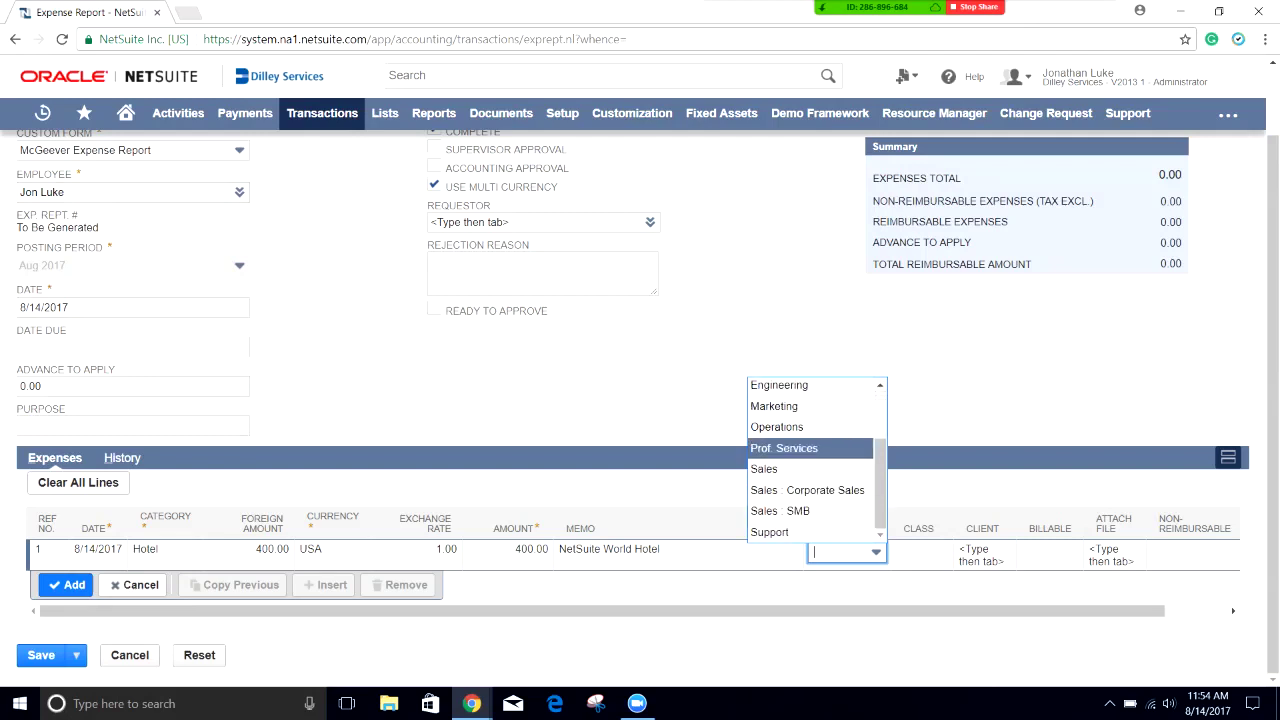
{"action": "key", "text": "Return"}
{"action": "key", "text": "Tab"}
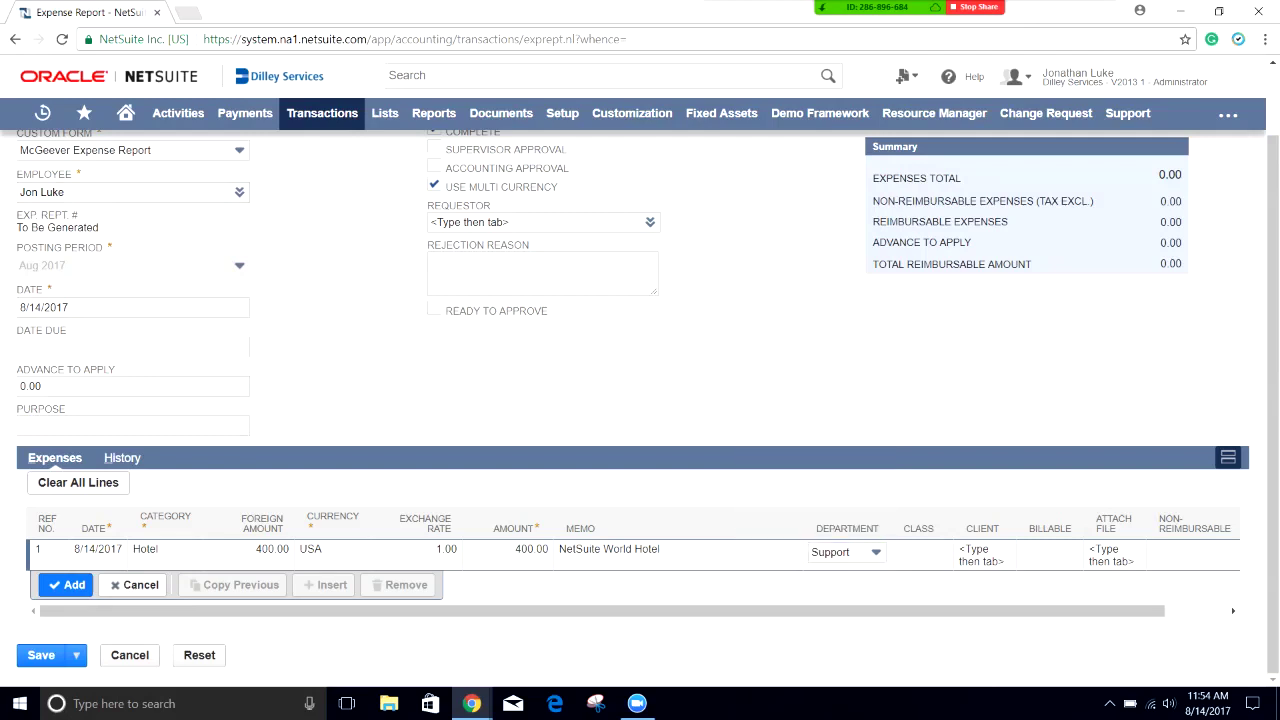
{"action": "key", "text": "Down"}
{"action": "key", "text": "Down"}
{"action": "key", "text": "Down"}
{"action": "key", "text": "Down"}
{"action": "key", "text": "Up"}
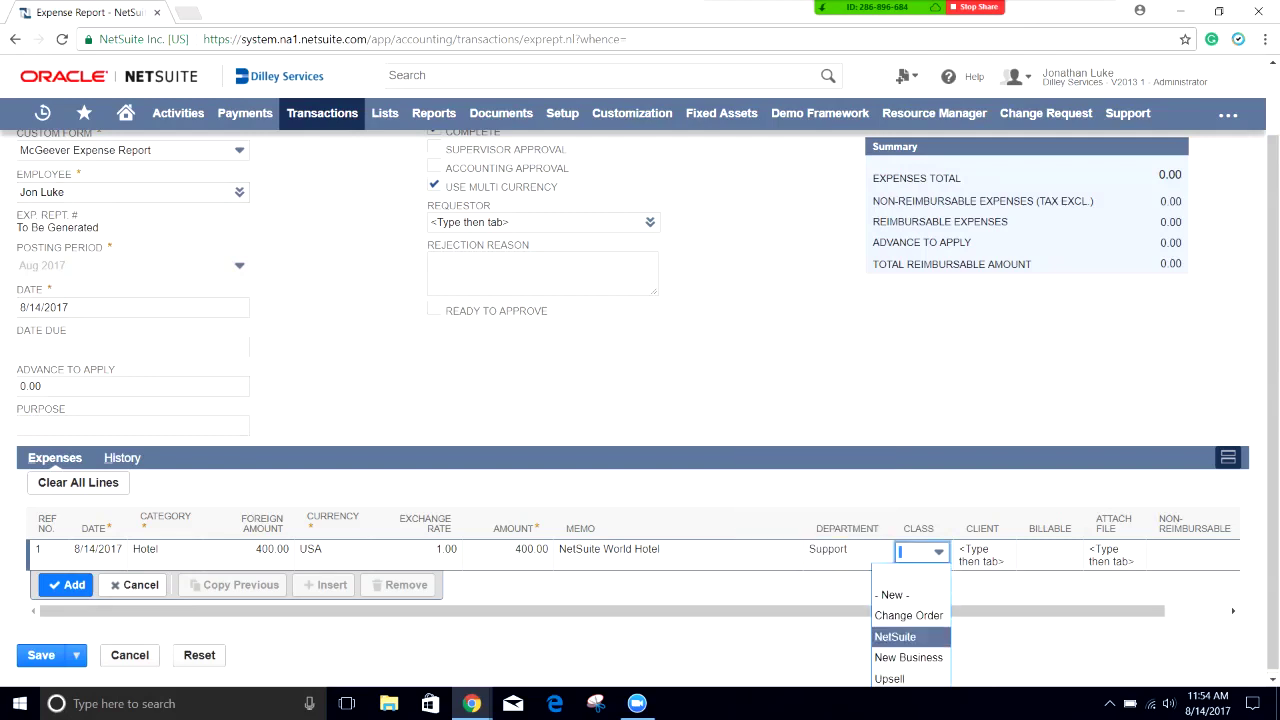
{"action": "key", "text": "Return"}
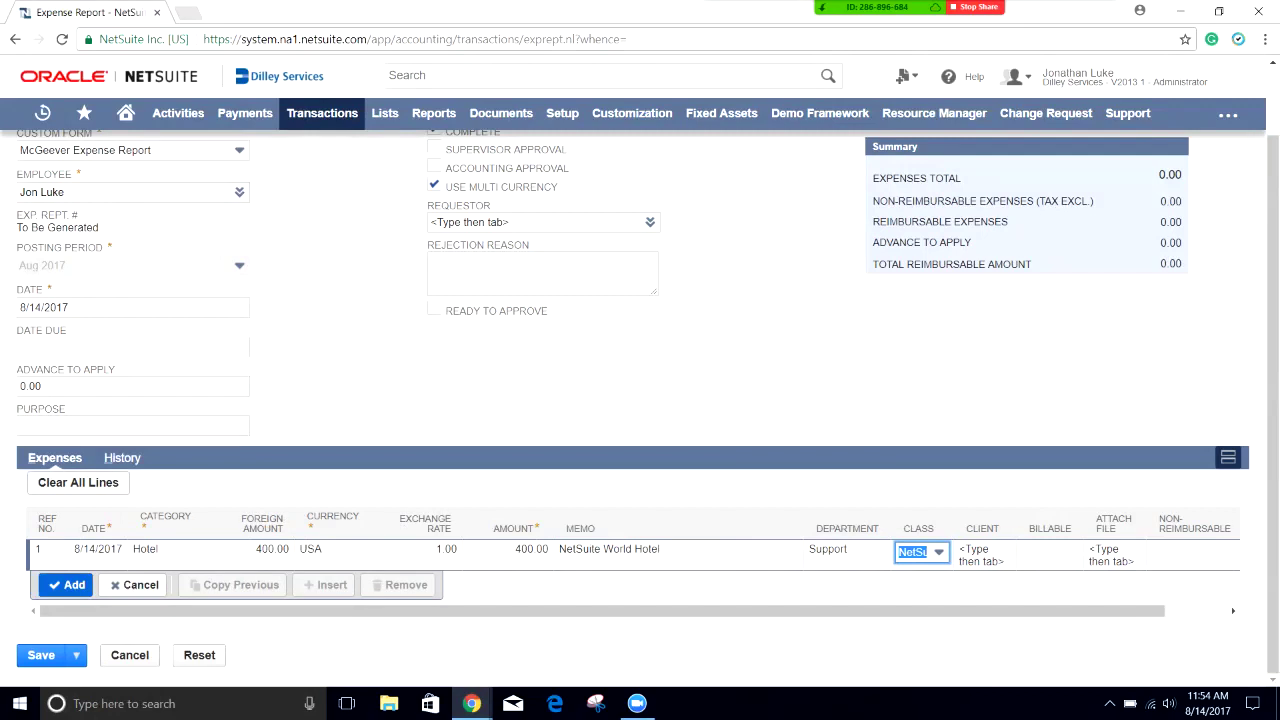
{"action": "key", "text": "Return"}
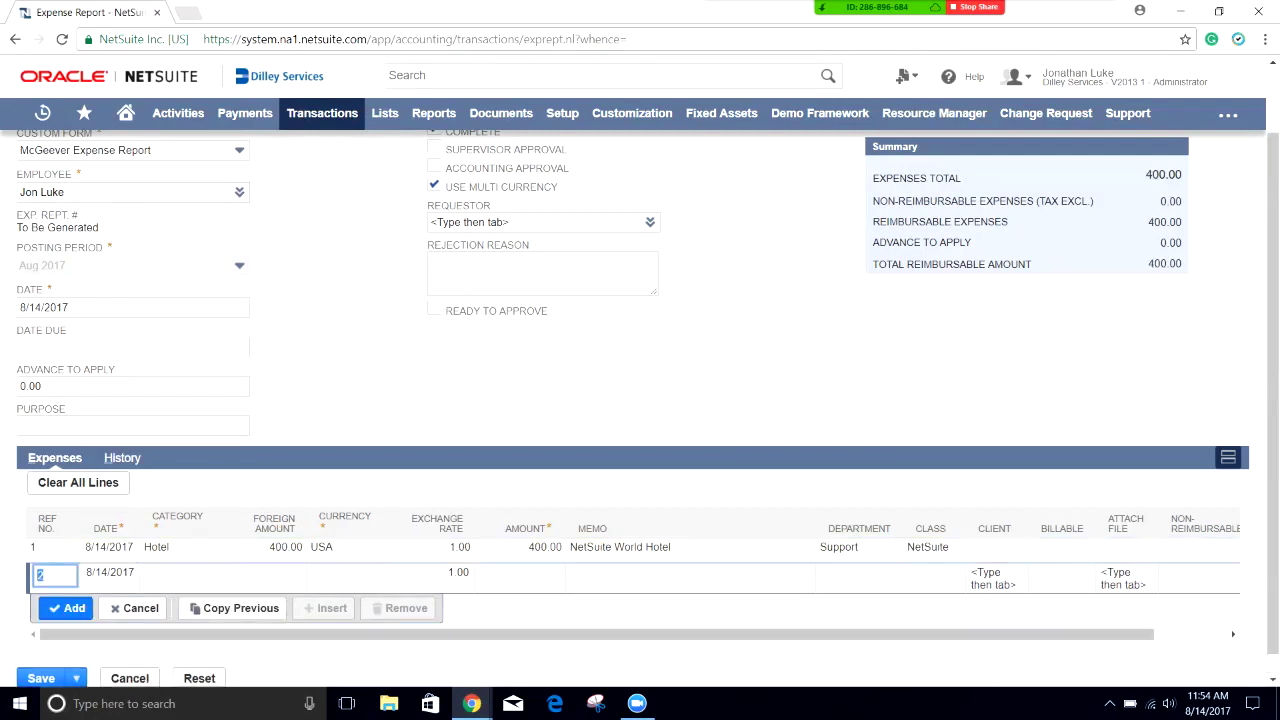
Step: Add a Meals & Entertainment line: USA 200, memo 'NetSuite World Food', Support, class NetSuite
{"action": "left_click", "coordinate": [160, 574]}
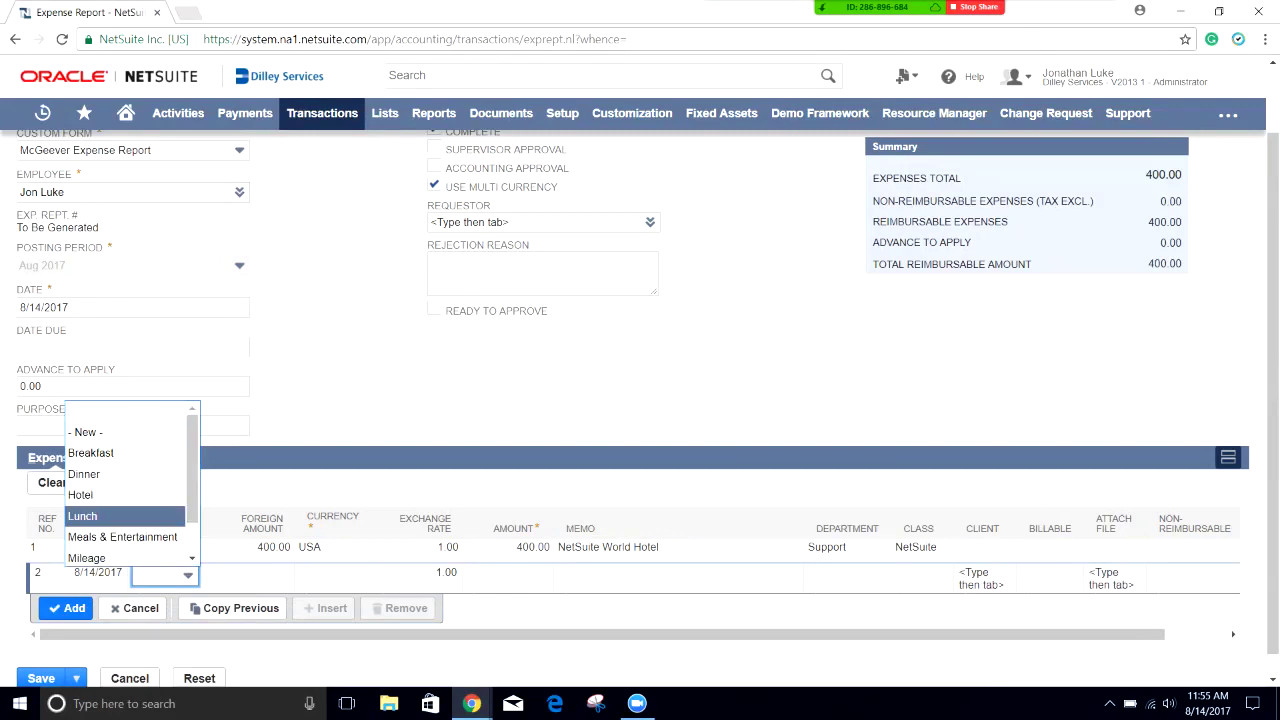
{"action": "left_click", "coordinate": [122, 537]}
{"action": "key", "text": "Tab"}
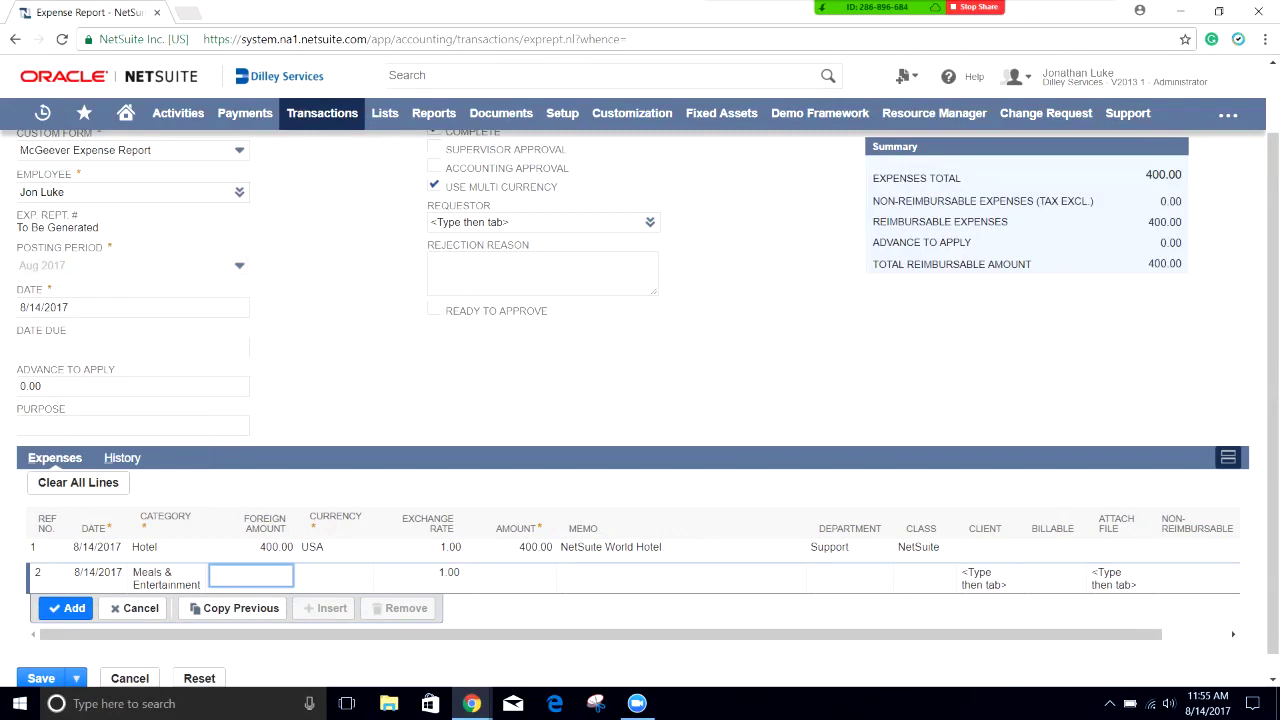
{"action": "key", "text": "Tab"}
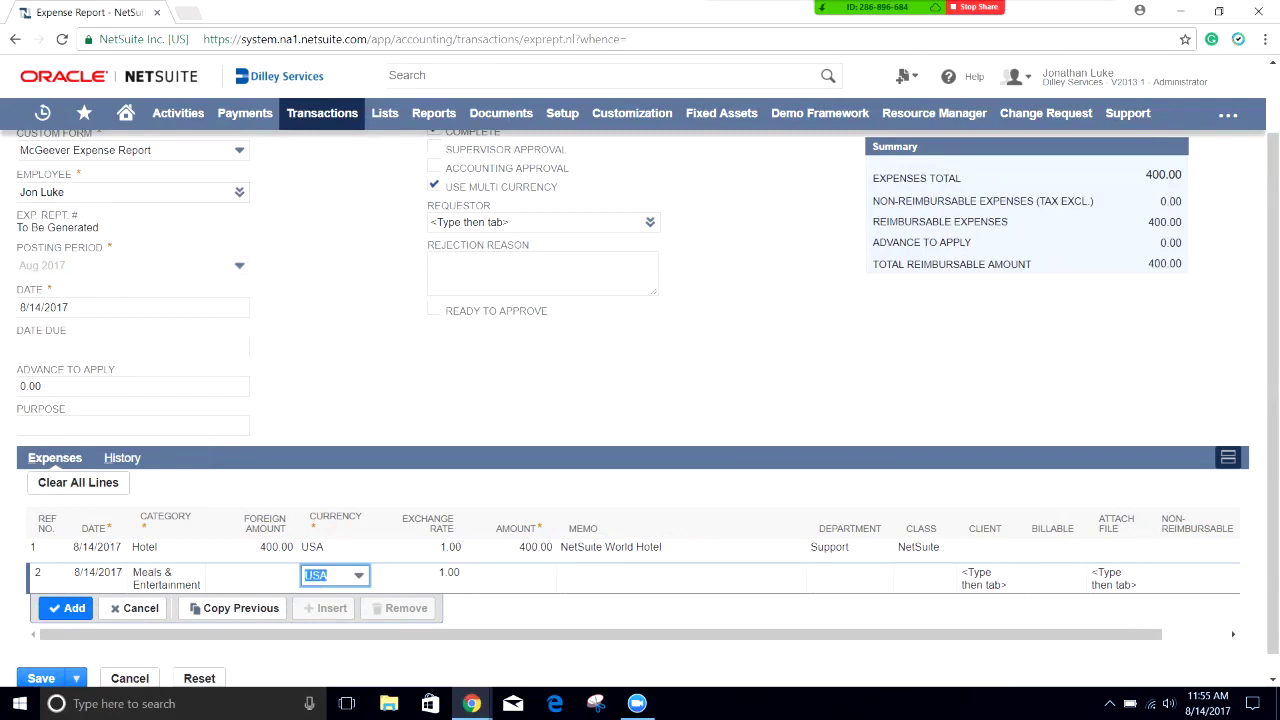
{"action": "key", "text": "Tab"}
{"action": "key", "text": "Tab"}
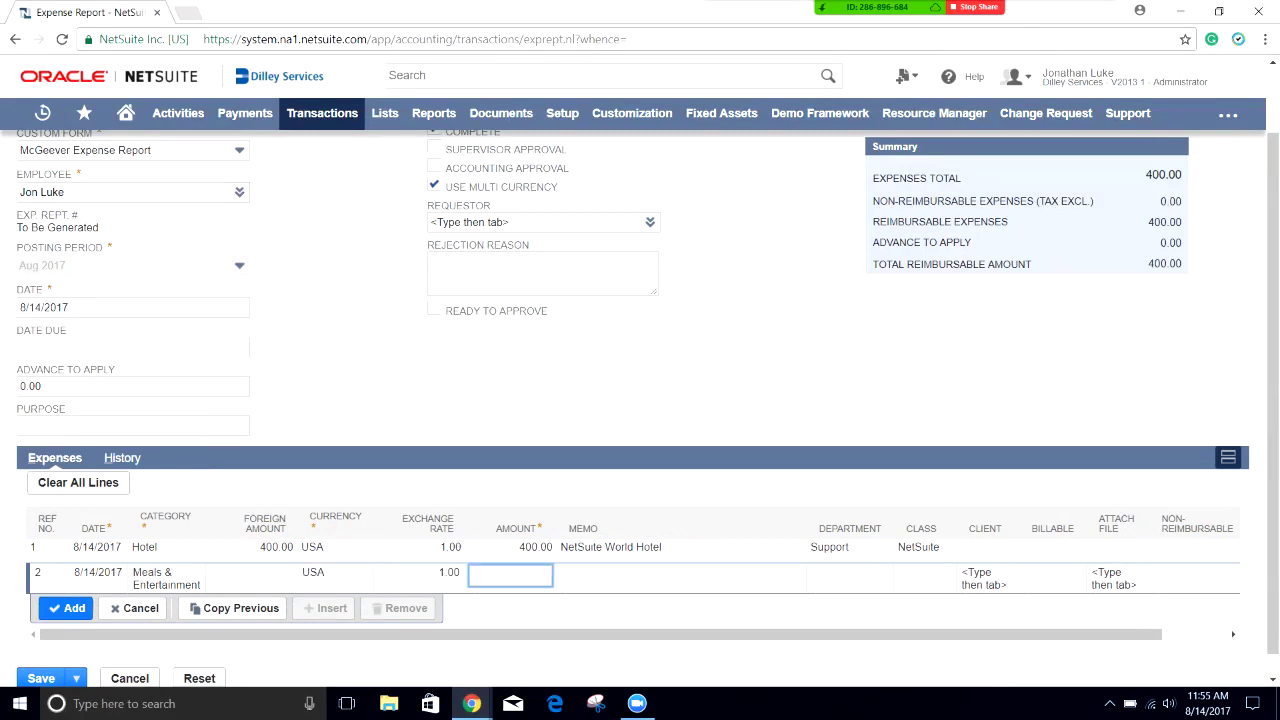
{"action": "type", "text": "200"}
{"action": "key", "text": "Tab"}
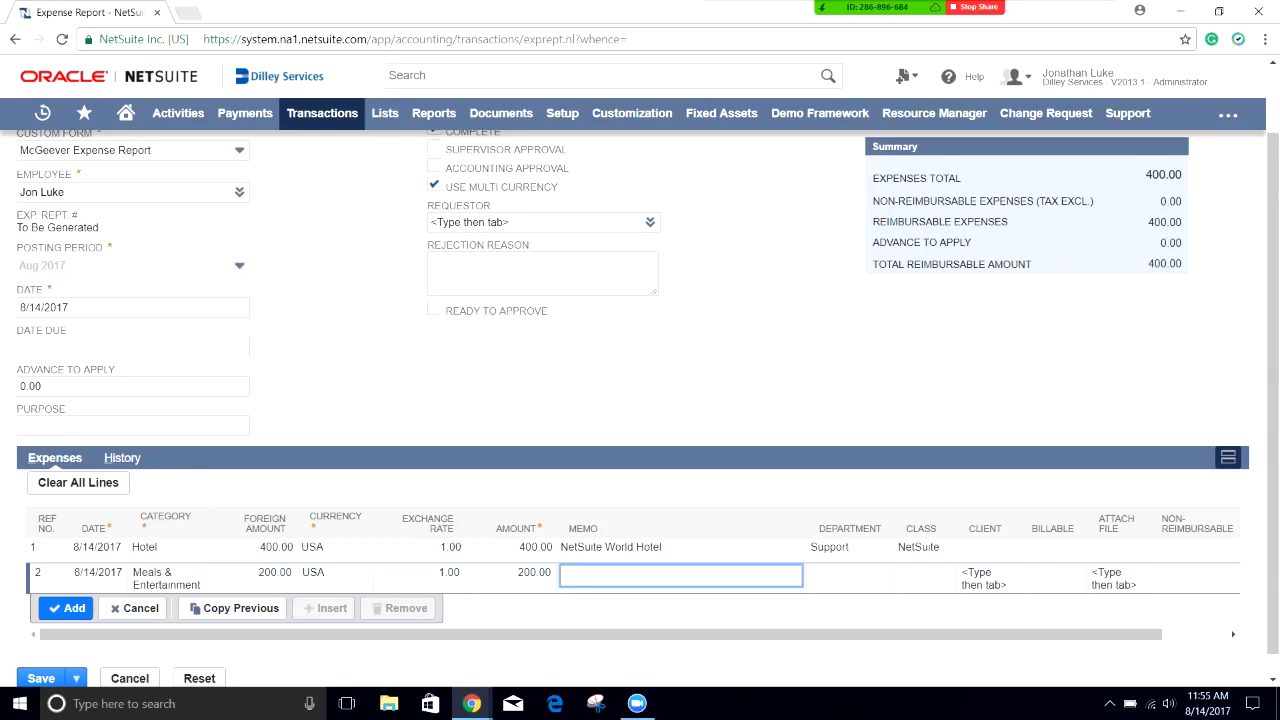
{"action": "type", "text": "NetSuite World F"}
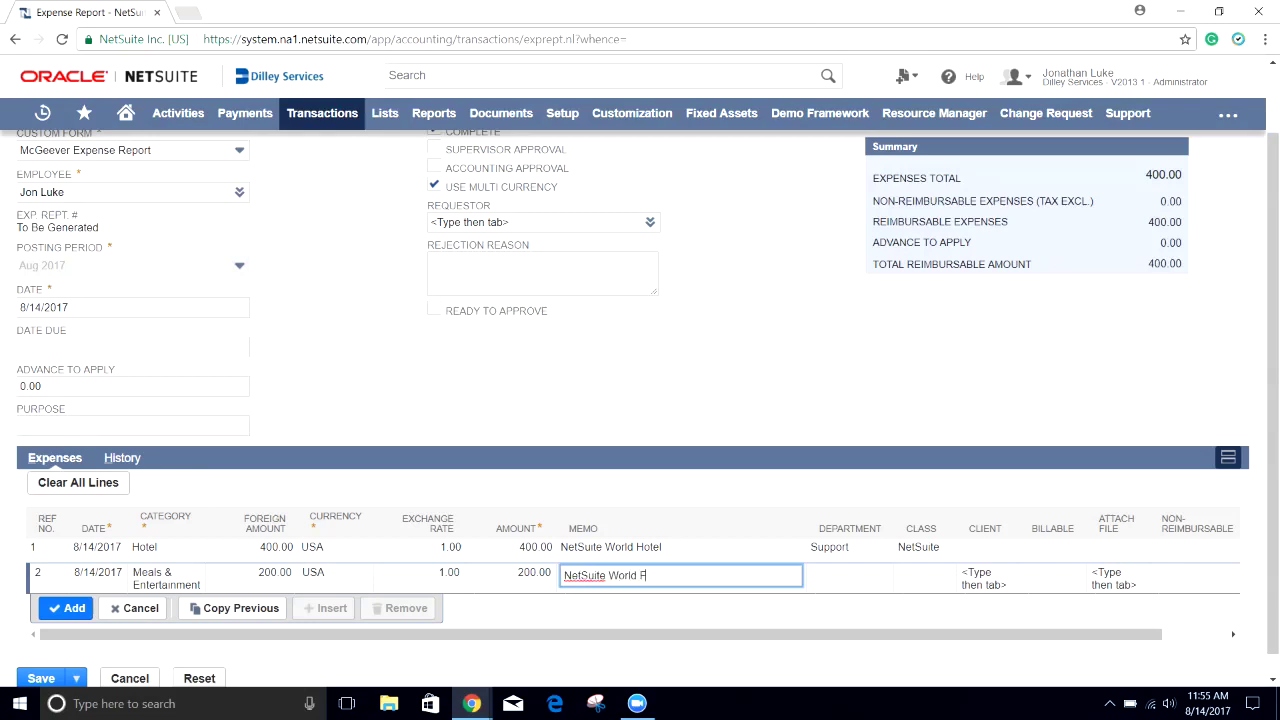
{"action": "type", "text": "ood"}
{"action": "key", "text": "Tab"}
{"action": "type", "text": "s"}
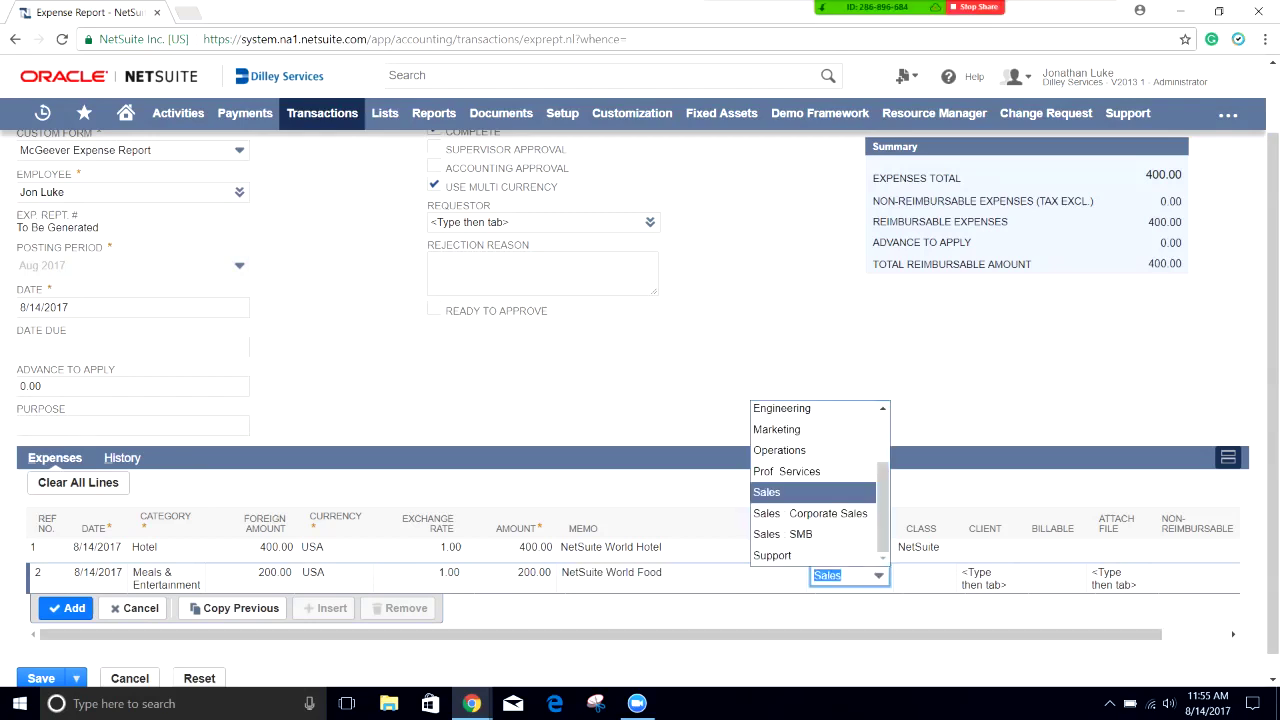
{"action": "type", "text": "u"}
{"action": "key", "text": "Tab"}
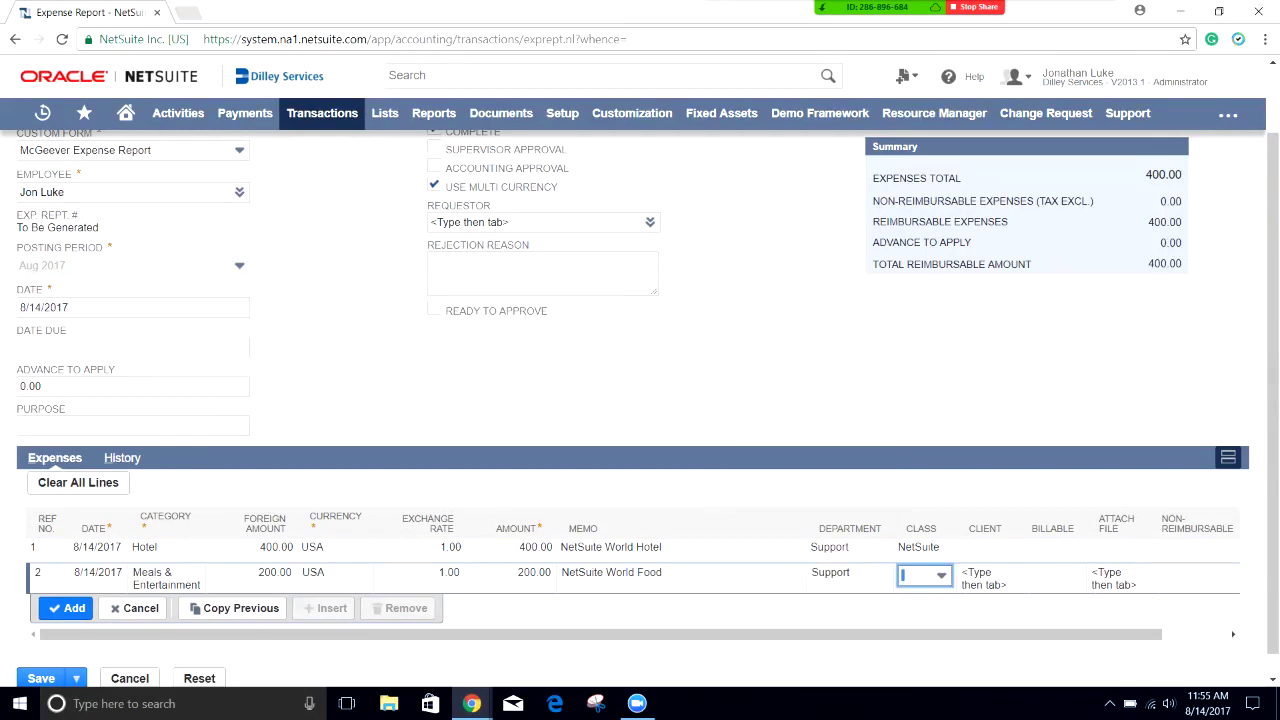
{"action": "type", "text": "n"}
{"action": "key", "text": "Return"}
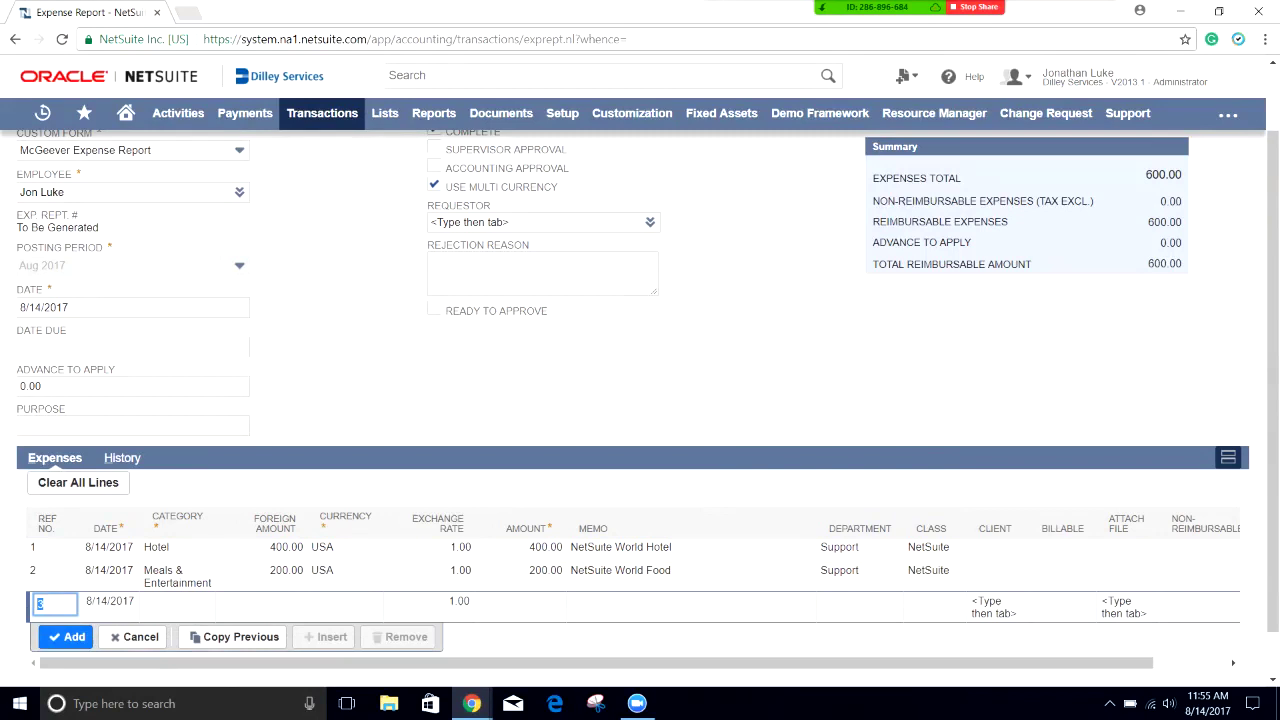
Step: Save the two-line 600.00 expense report
{"action": "scroll", "coordinate": [640, 400], "scroll_direction": "up", "scroll_amount": 1}
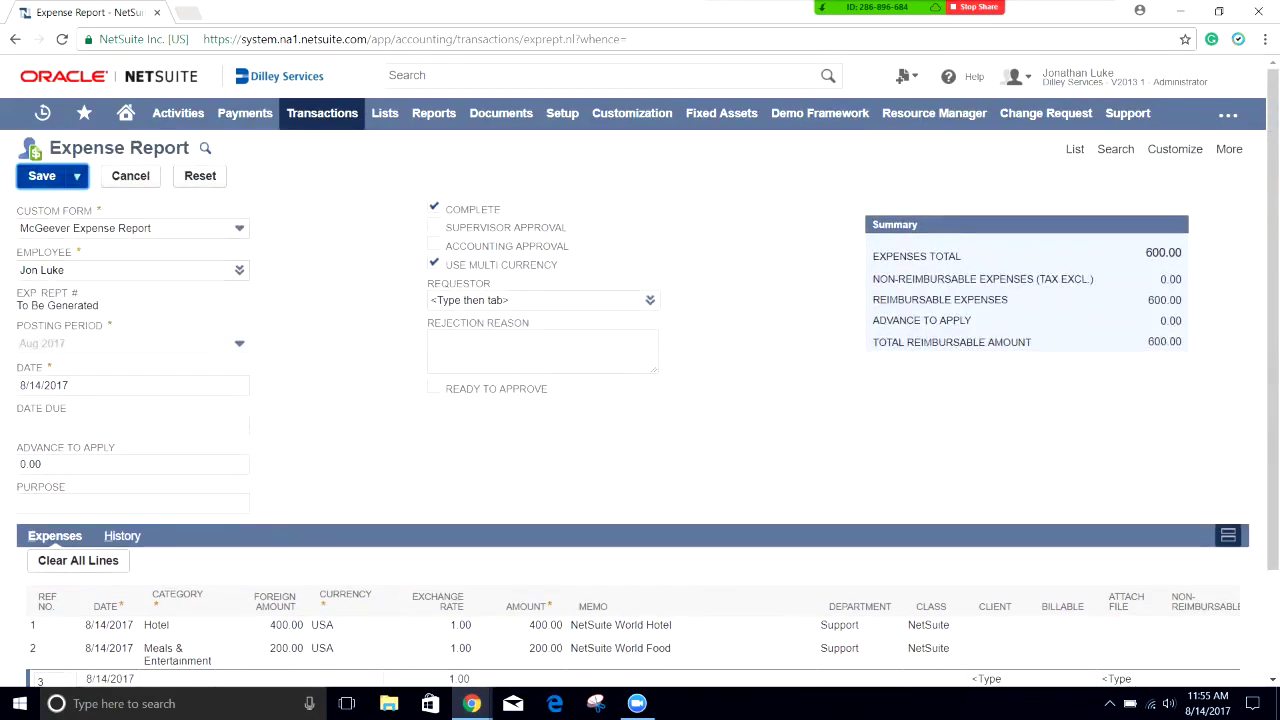
{"action": "left_click", "coordinate": [42, 175]}
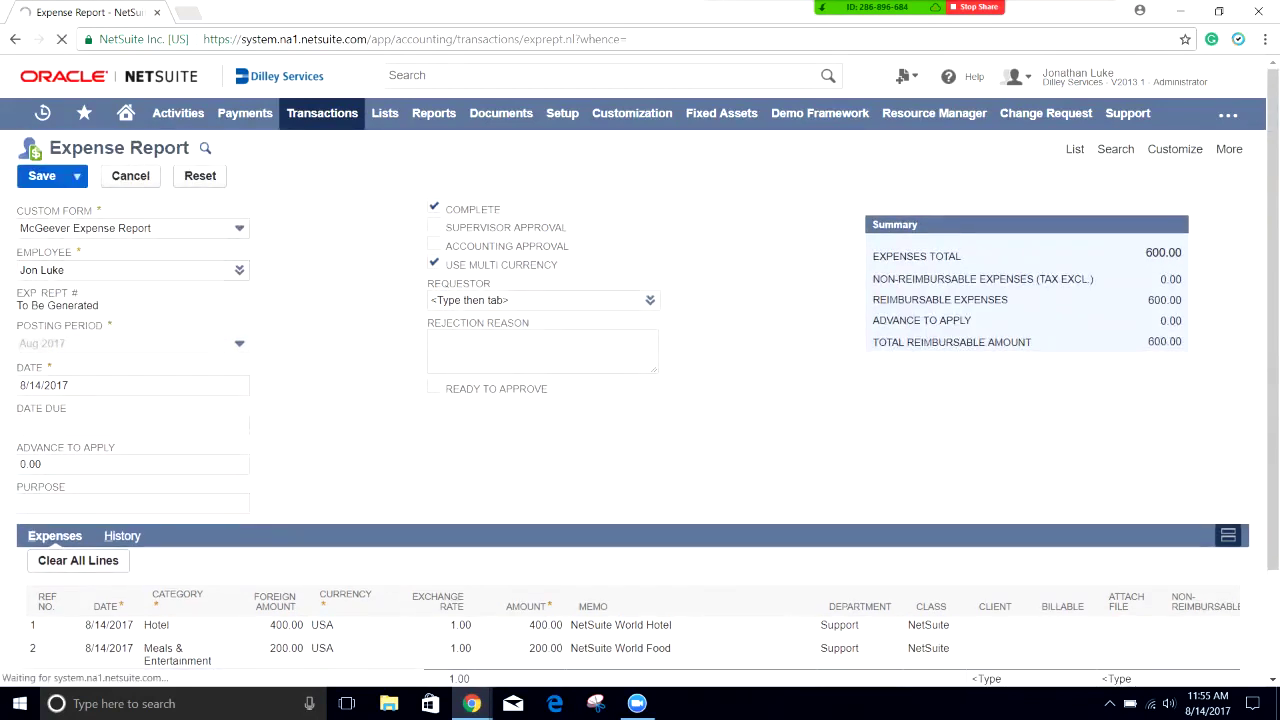